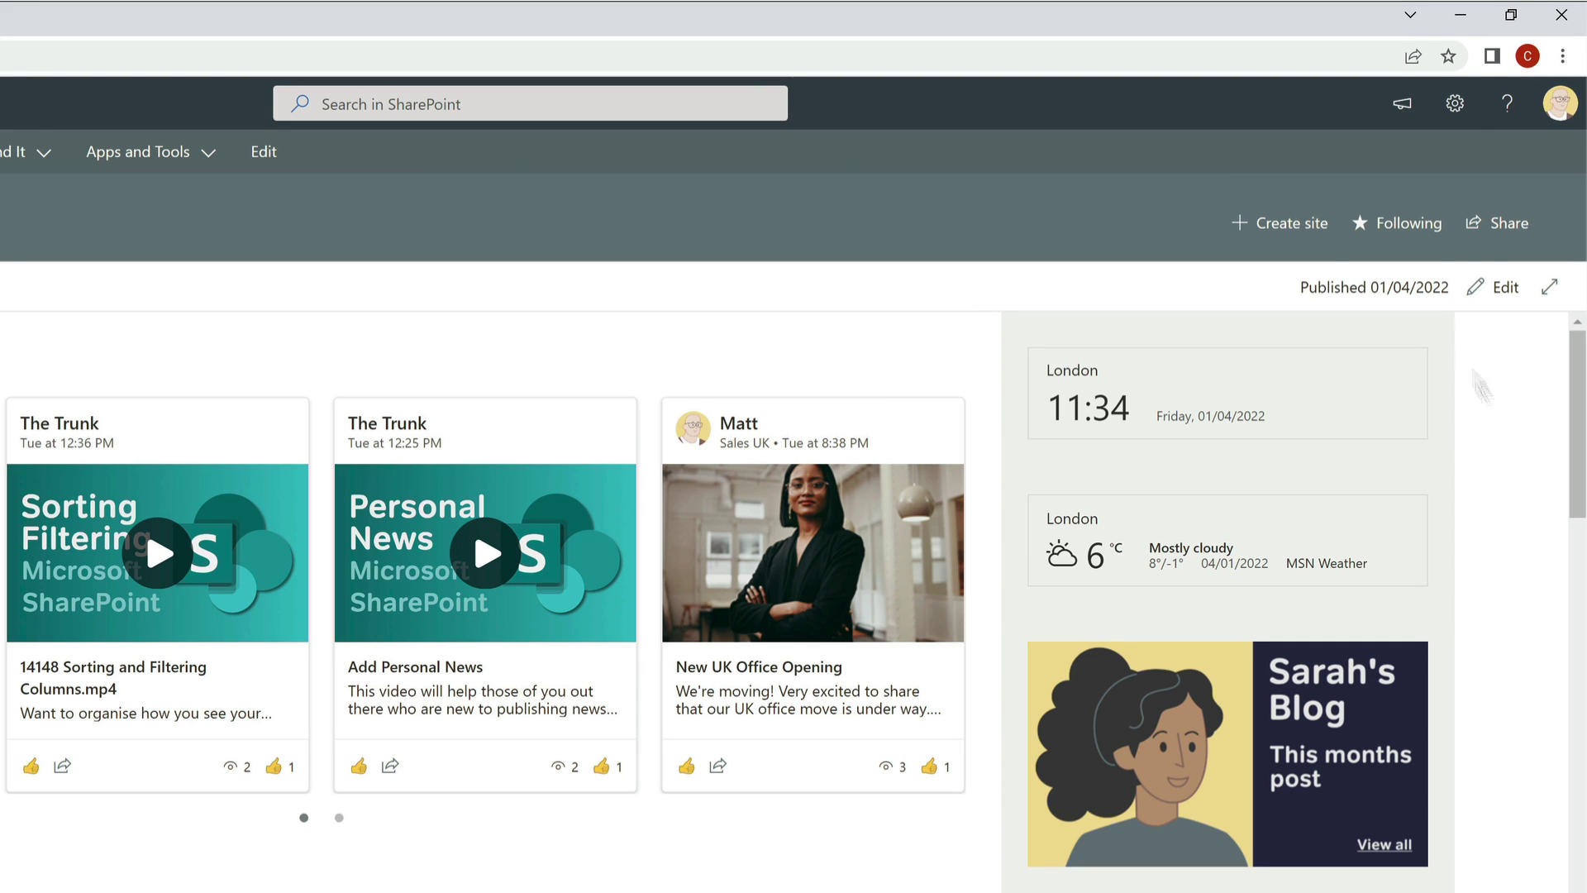
Set up Viva Connections for the site by creating a dashboard, and switch its editor to the desktop view.
left_click(1451, 109)
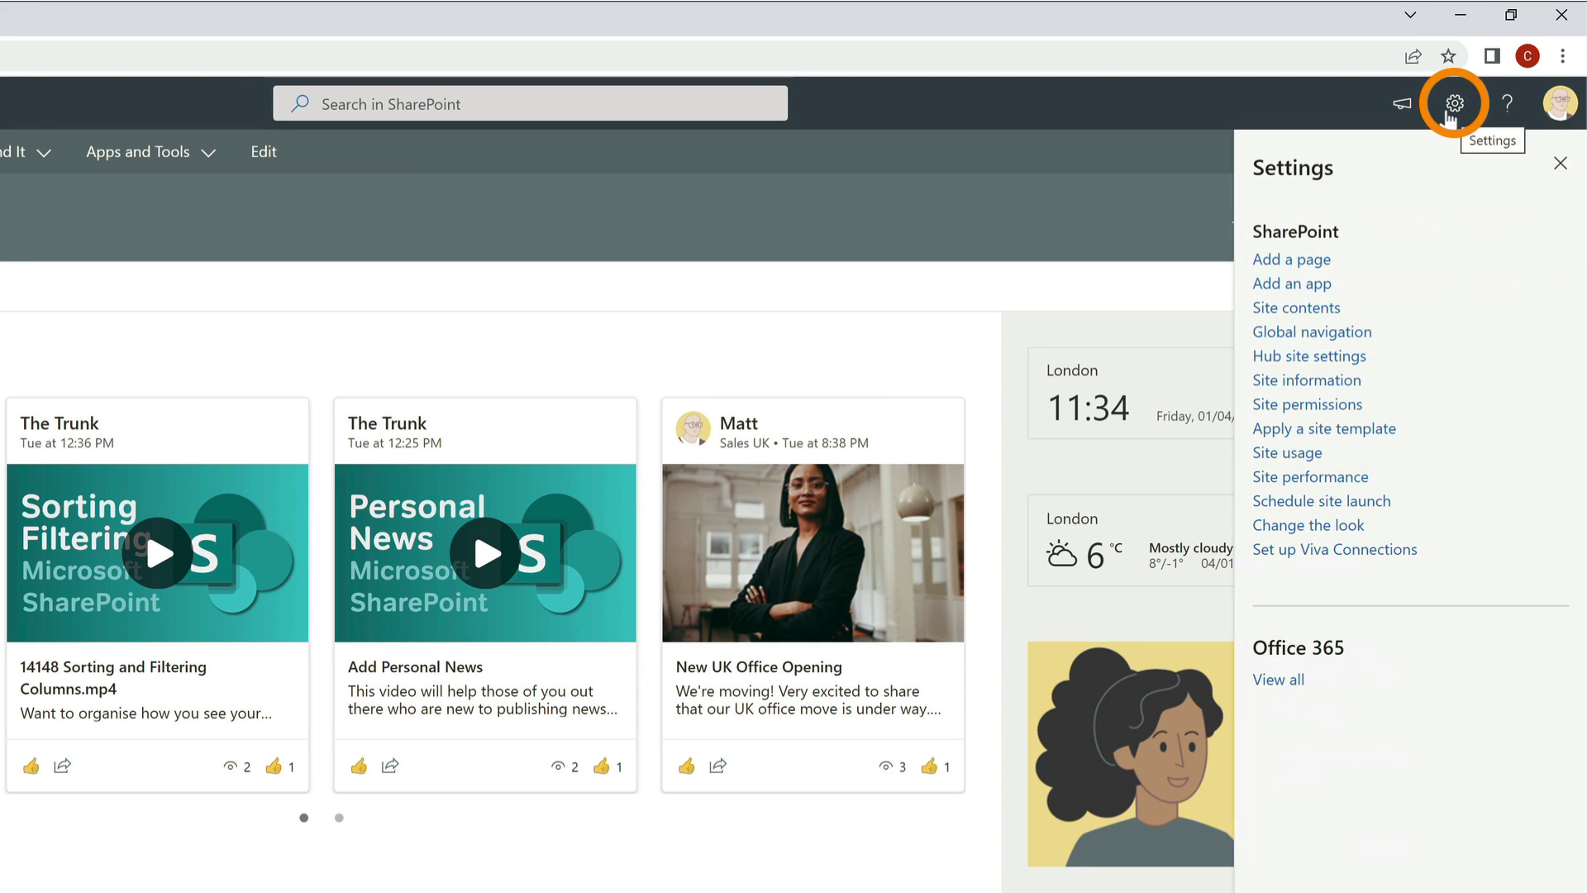
left_click(1374, 550)
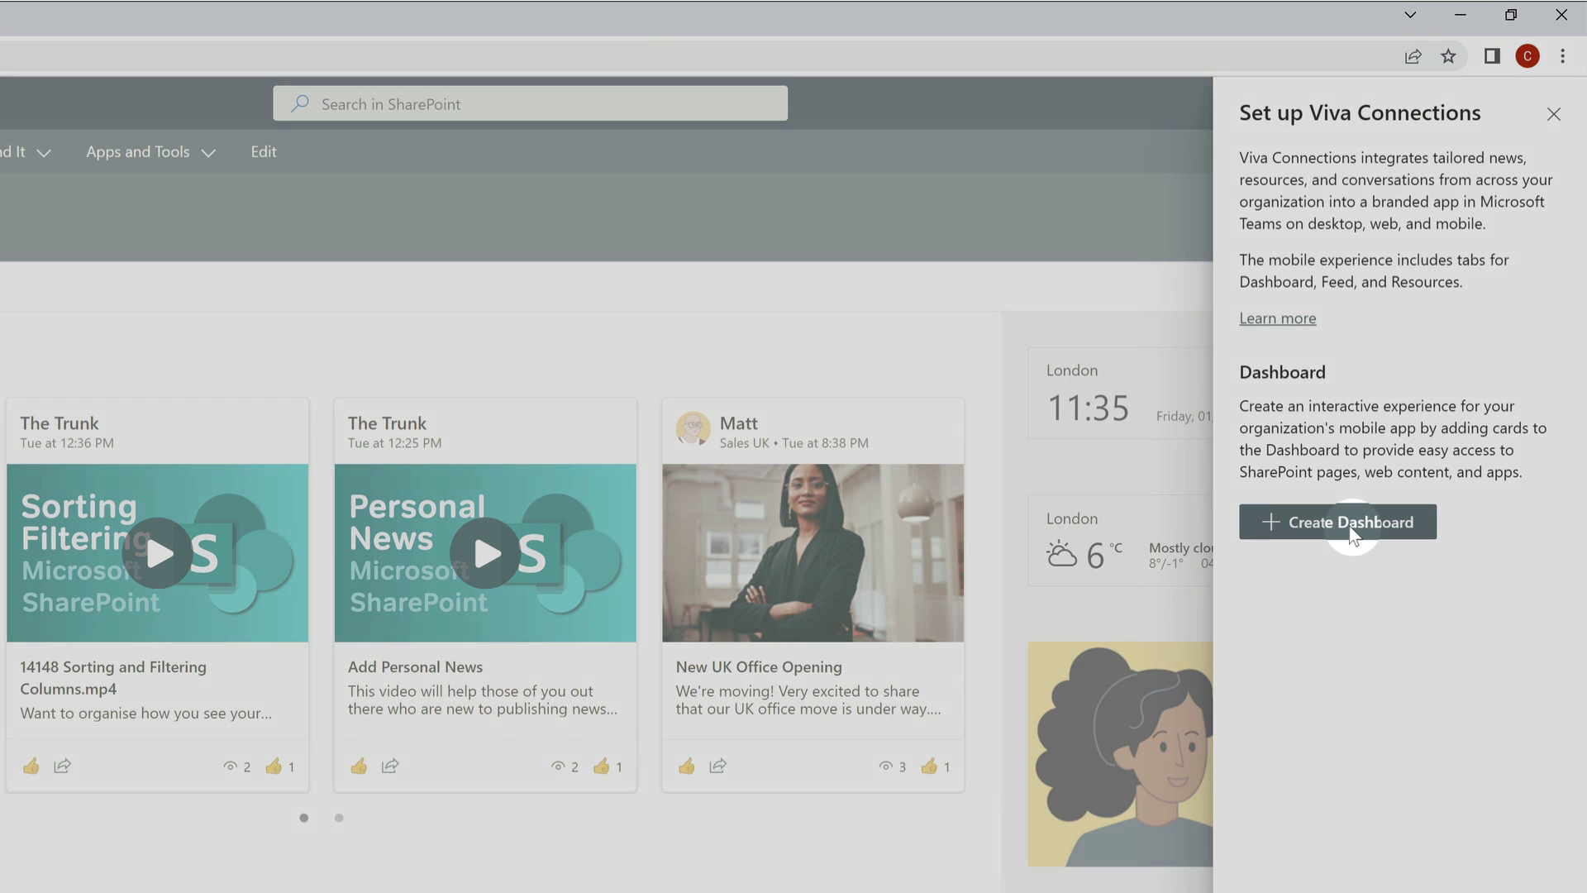
left_click(1349, 525)
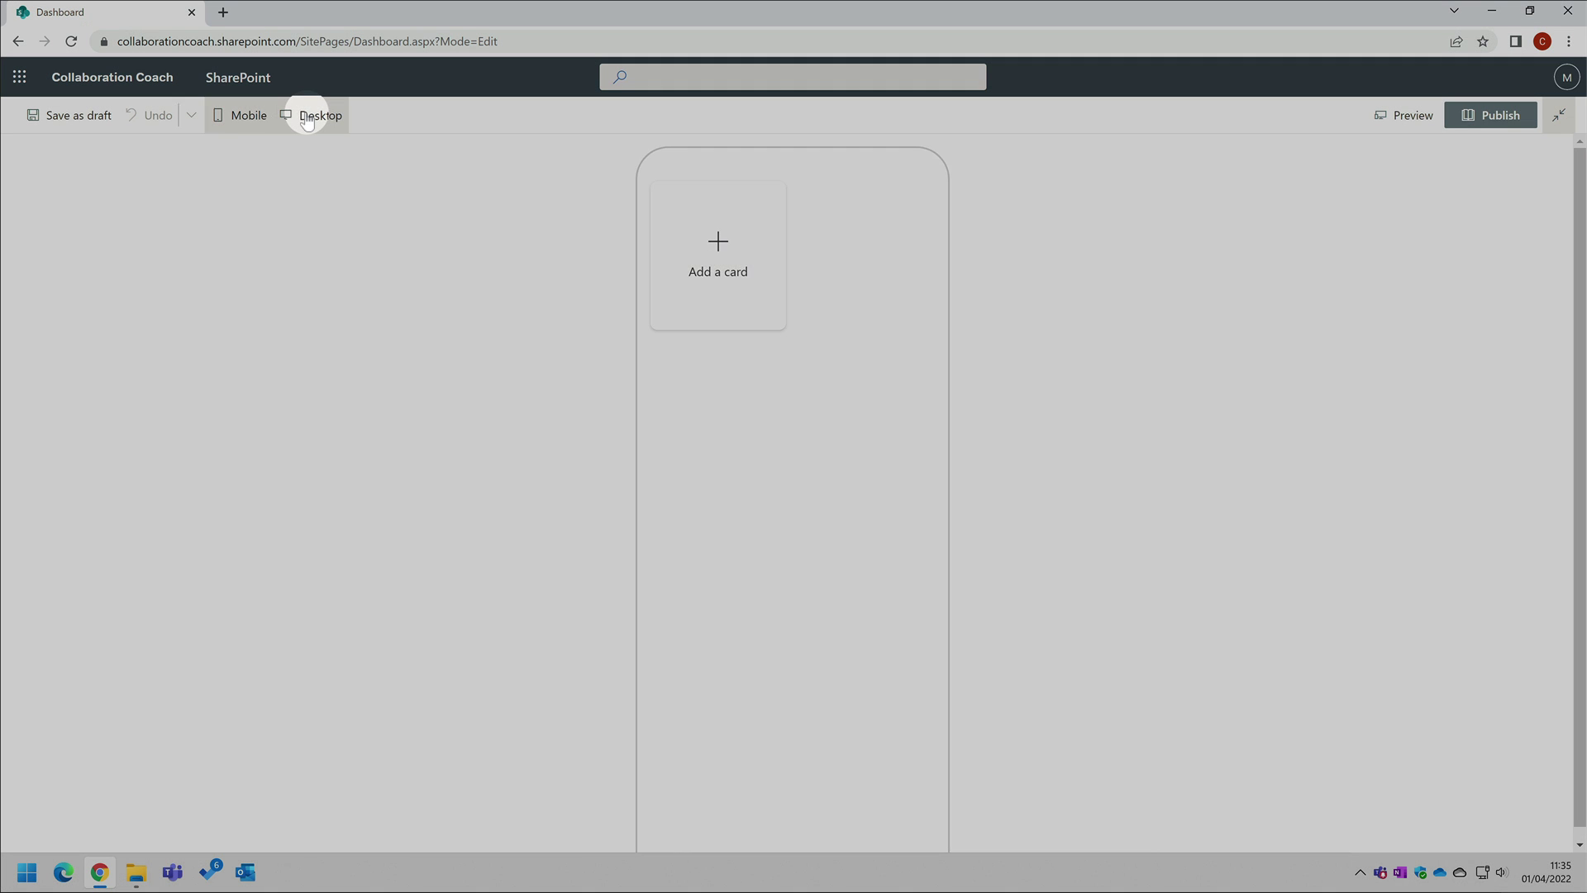
left_click(311, 115)
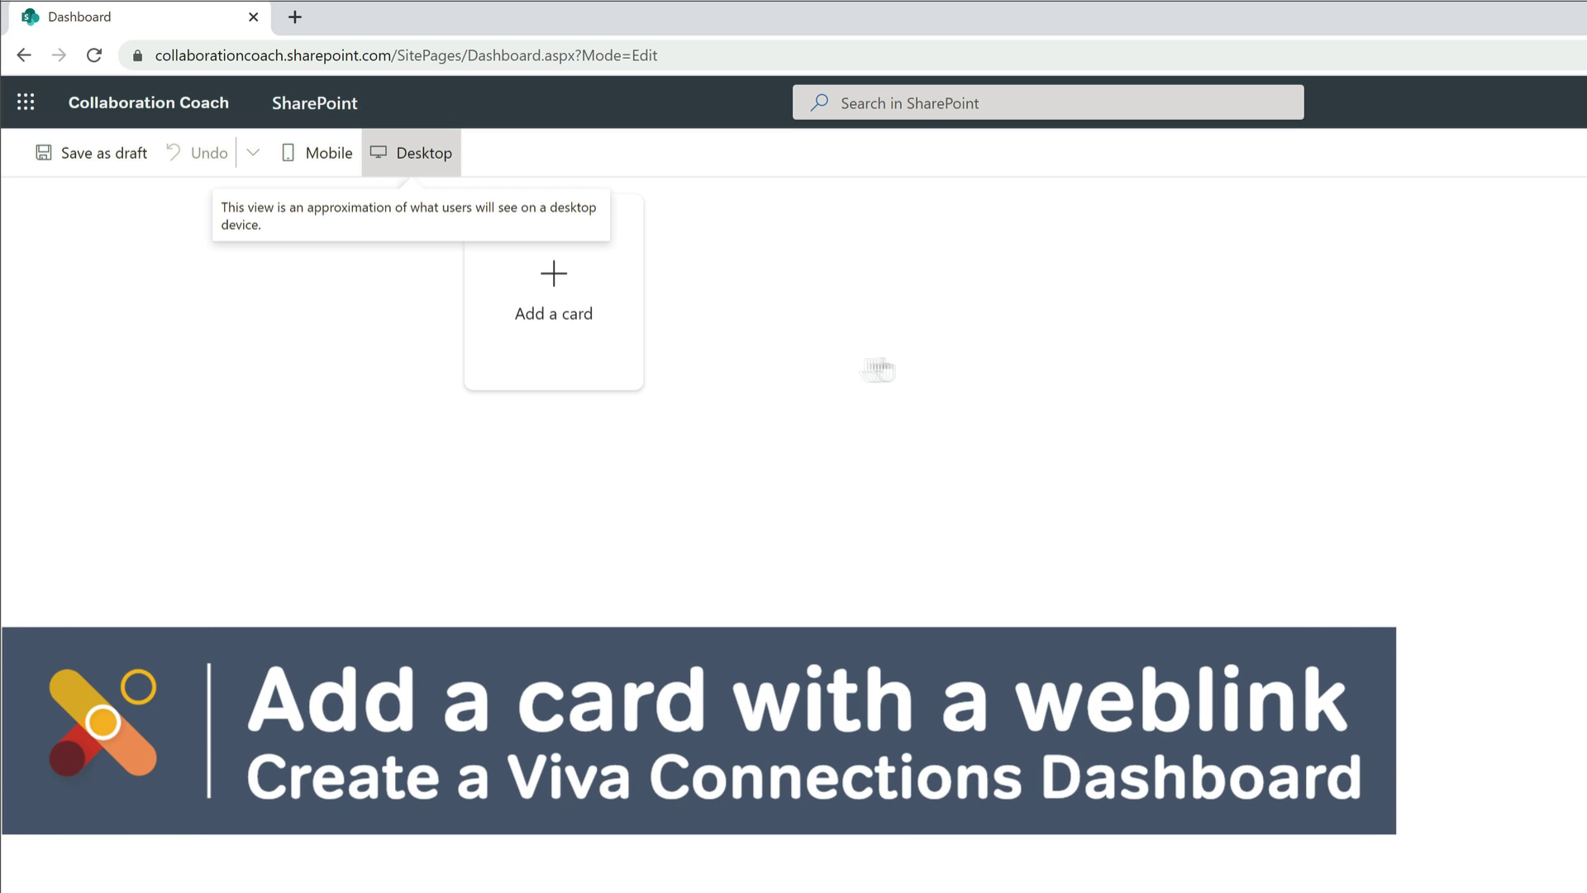
Add a Web link card to the empty dashboard and open its properties for editing.
left_click(555, 296)
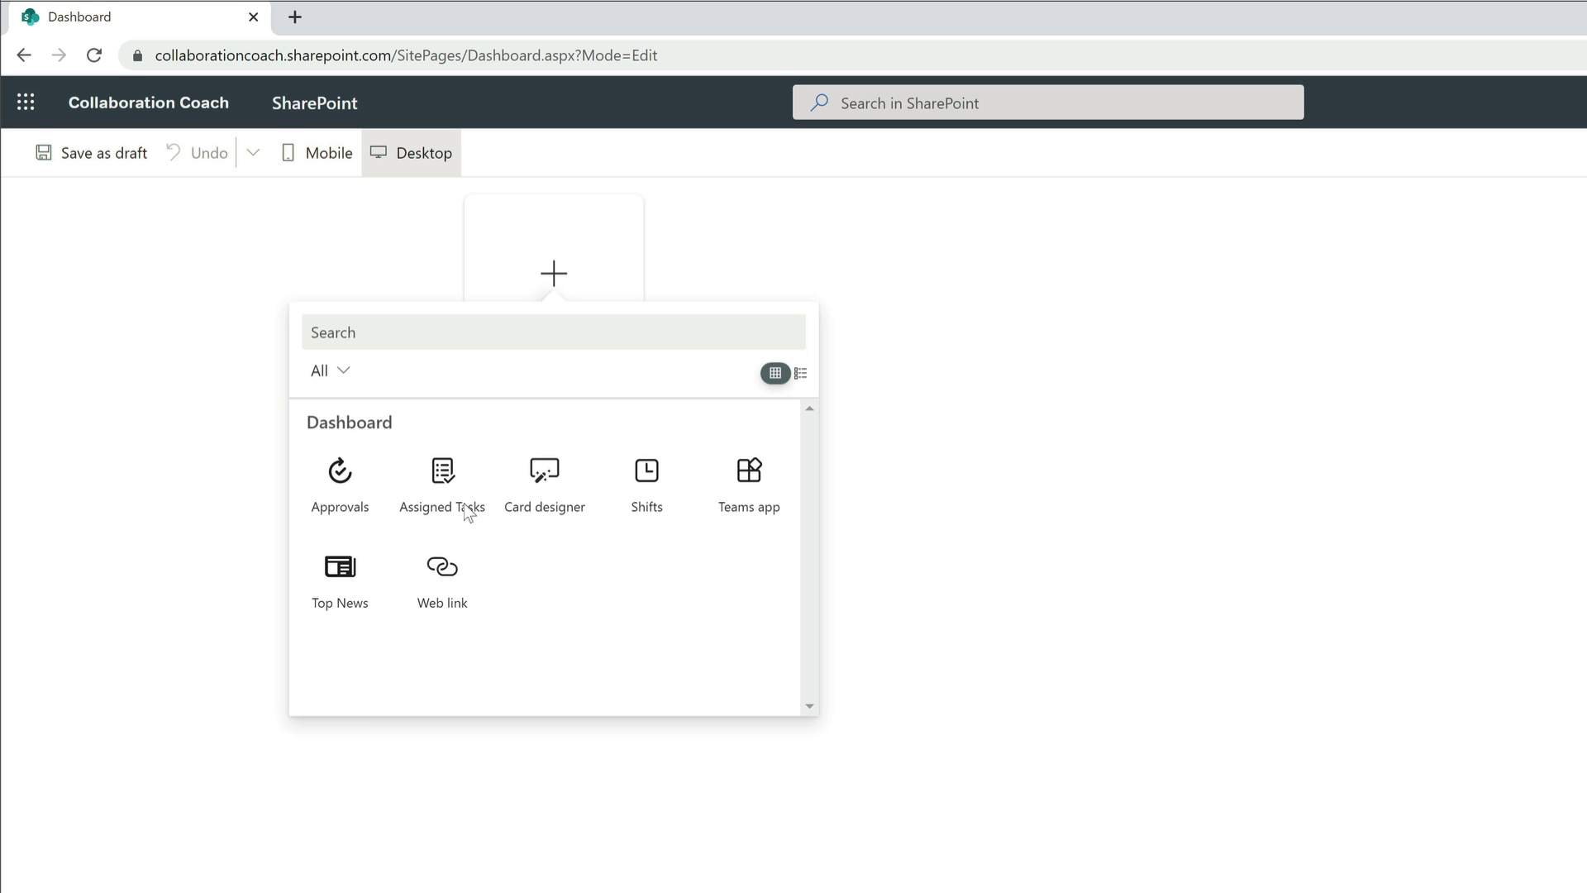
left_click(444, 579)
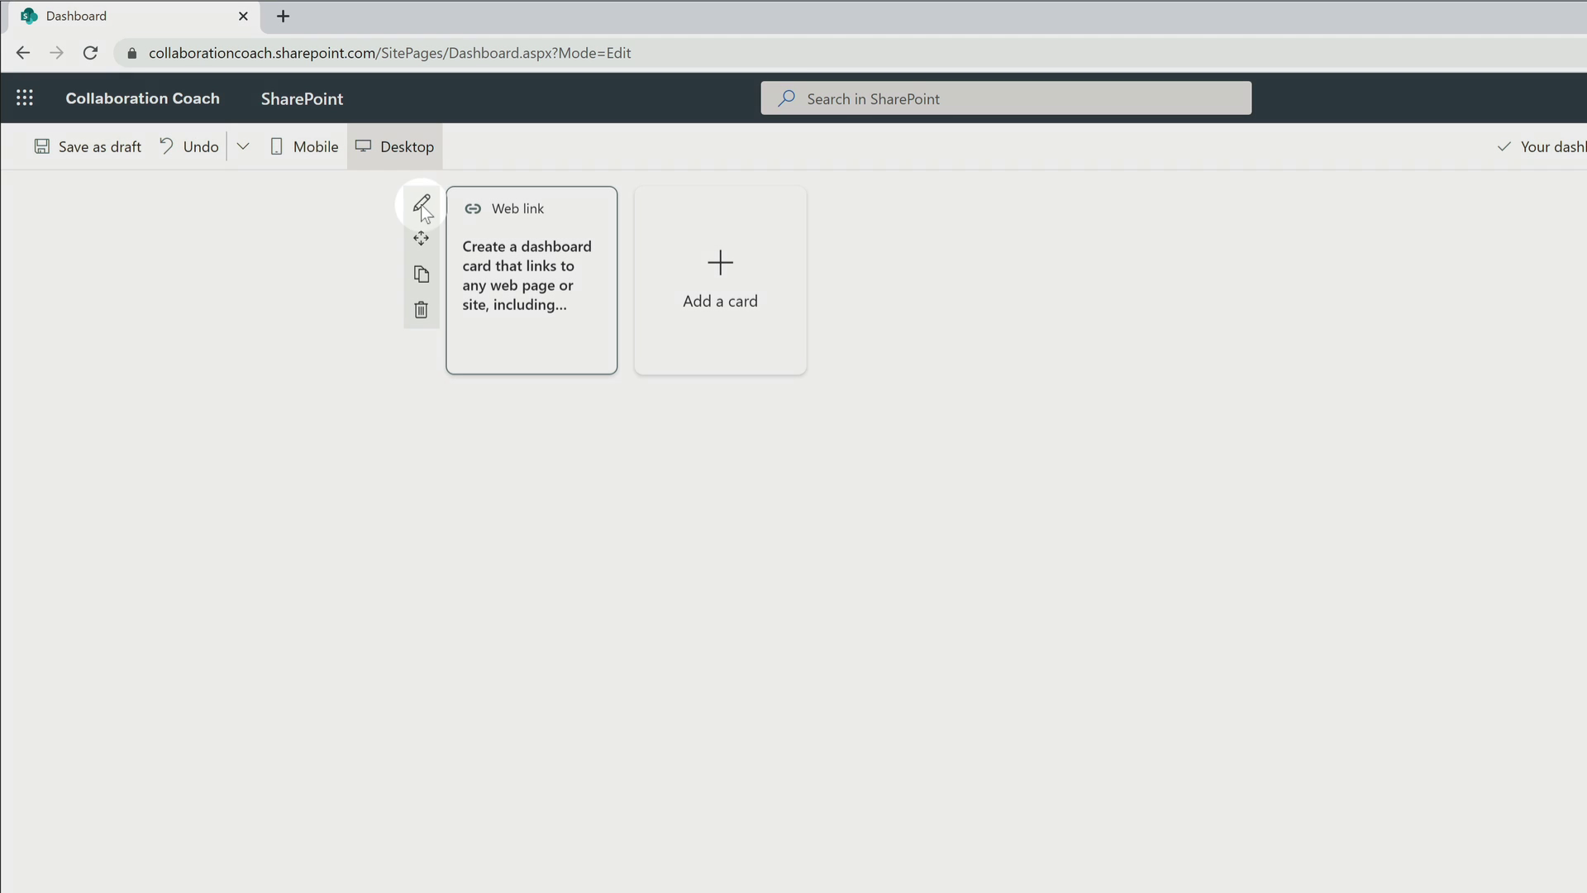
left_click(422, 205)
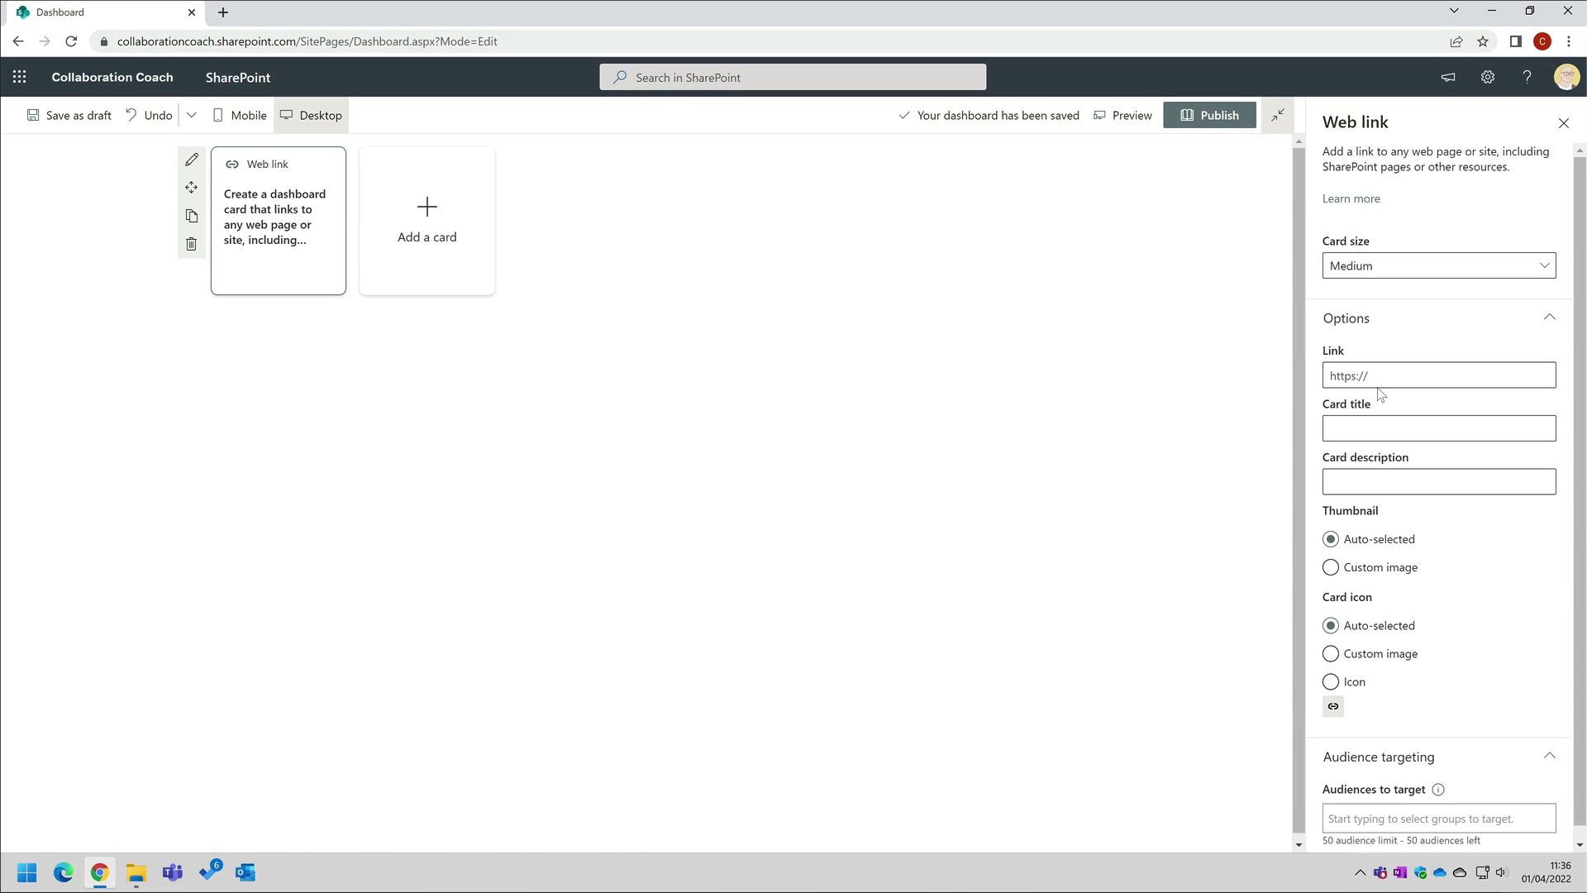
Try the Large card size on the Web link card and return it to Medium.
left_click(1415, 265)
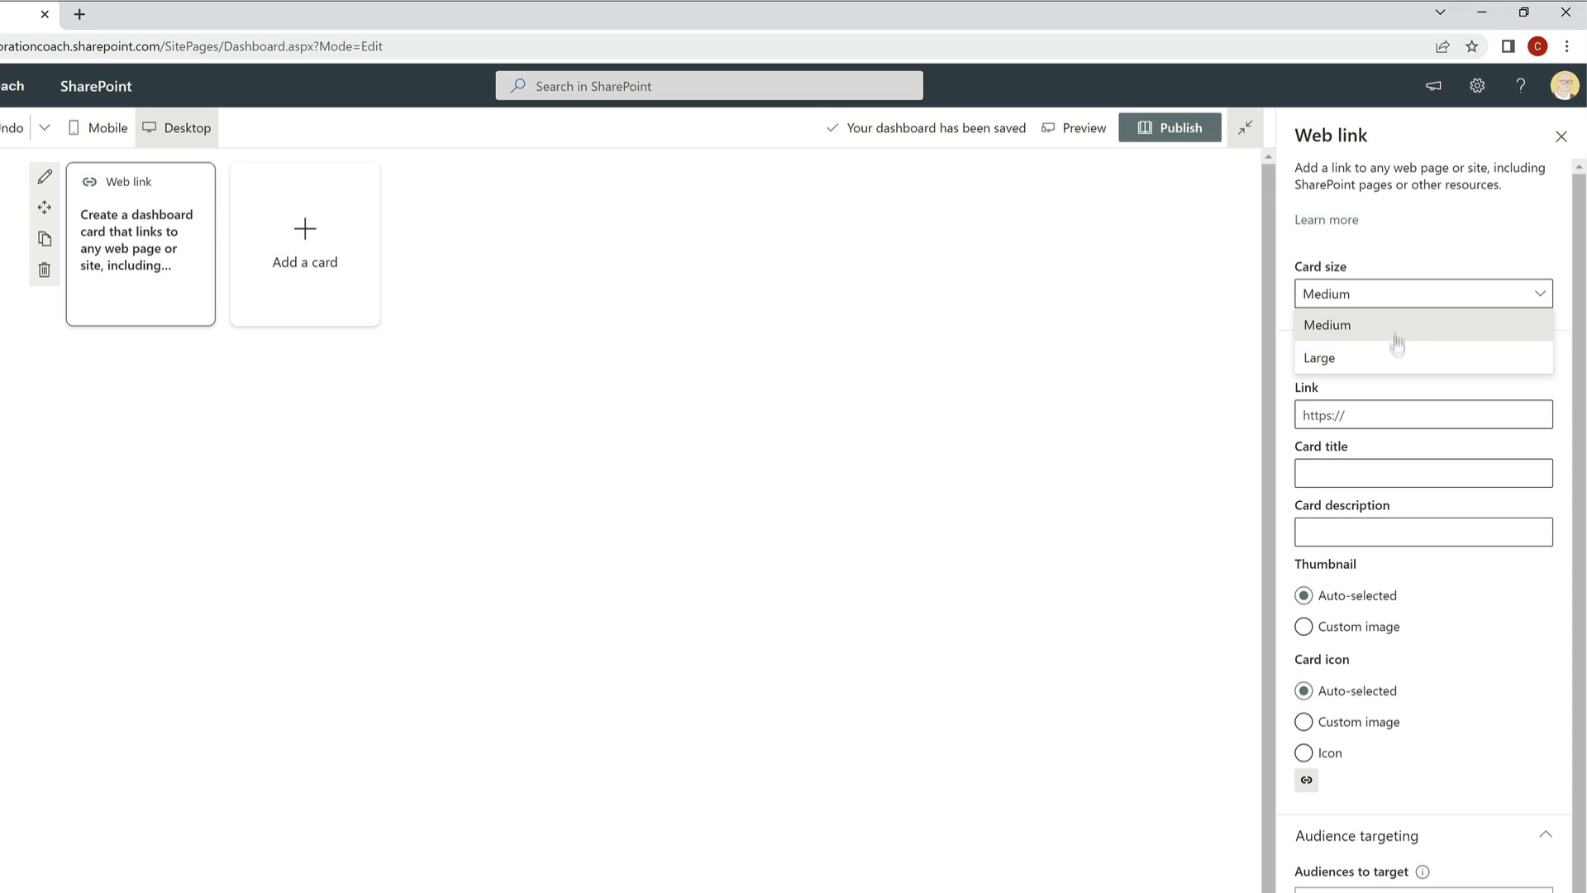
left_click(1399, 358)
left_click(1392, 299)
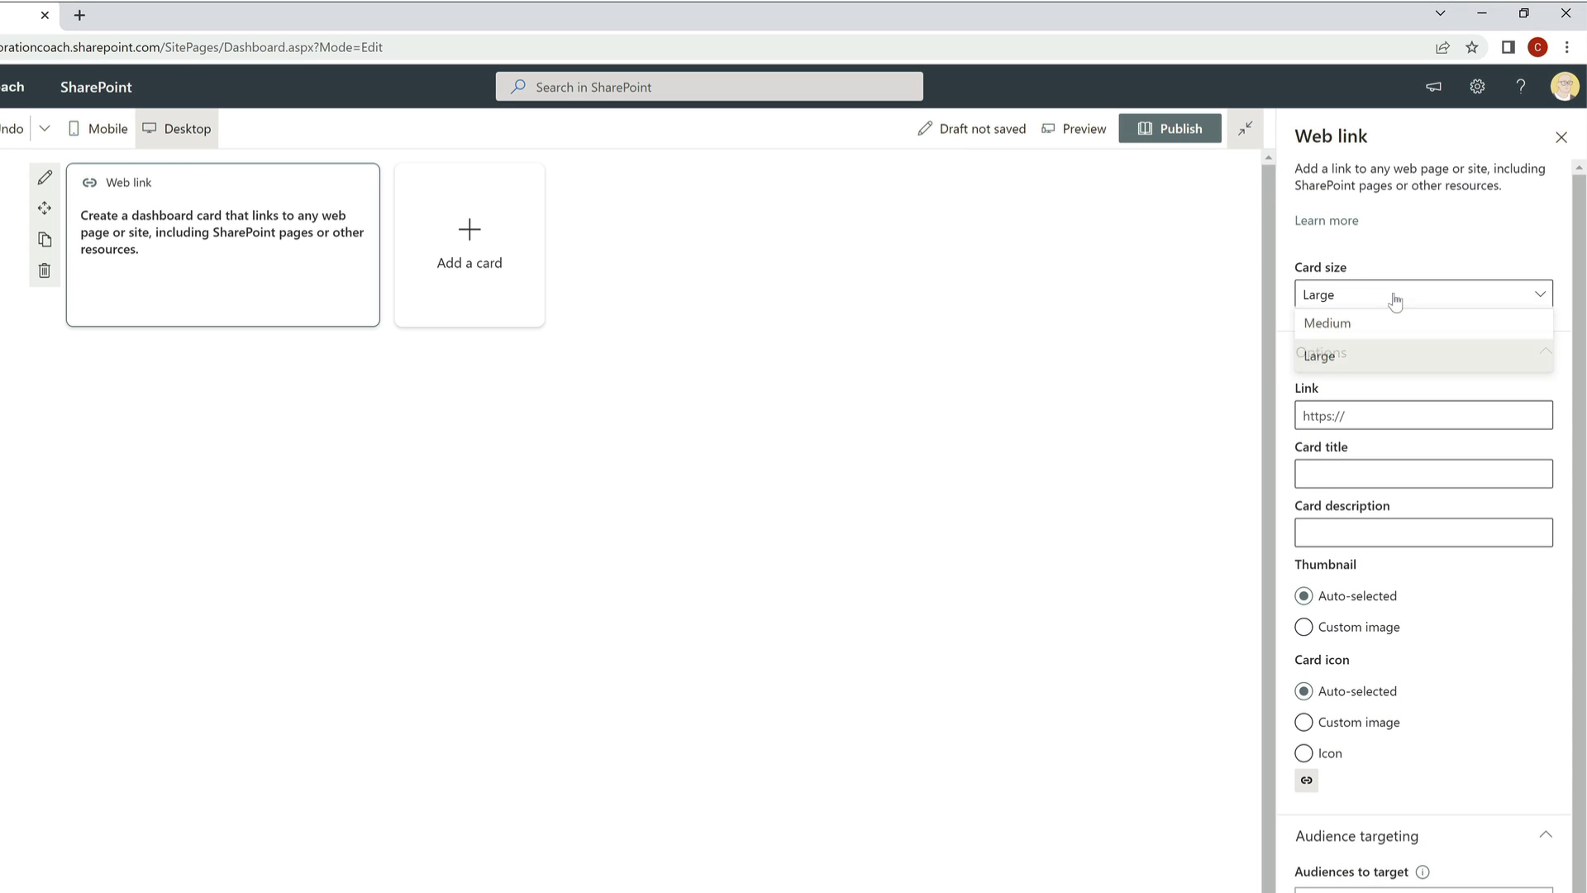
left_click(1394, 327)
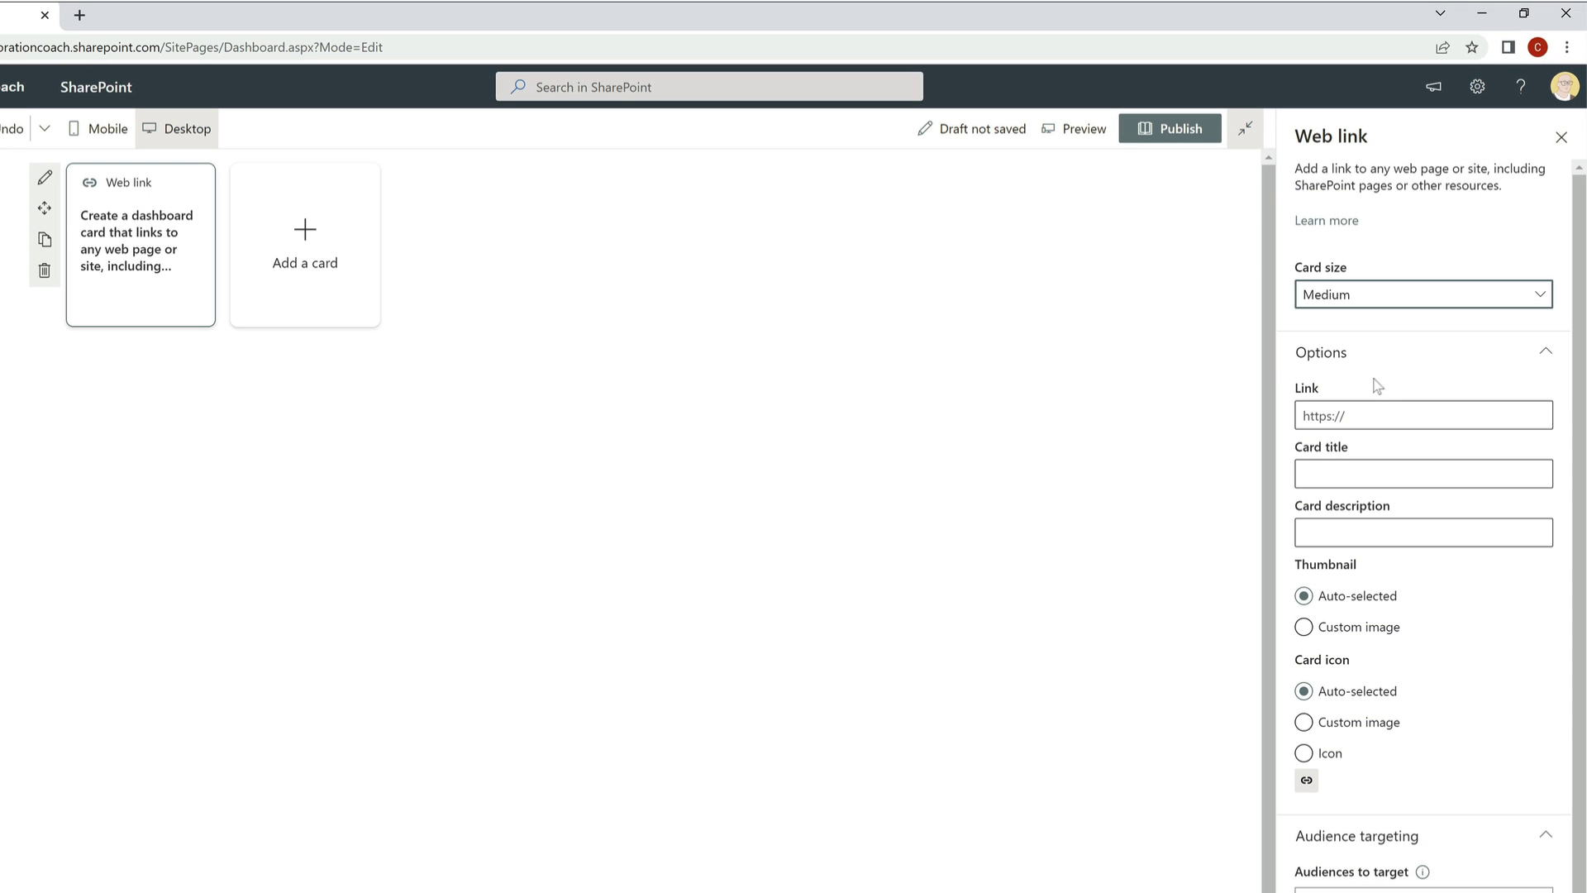
left_click(1362, 417)
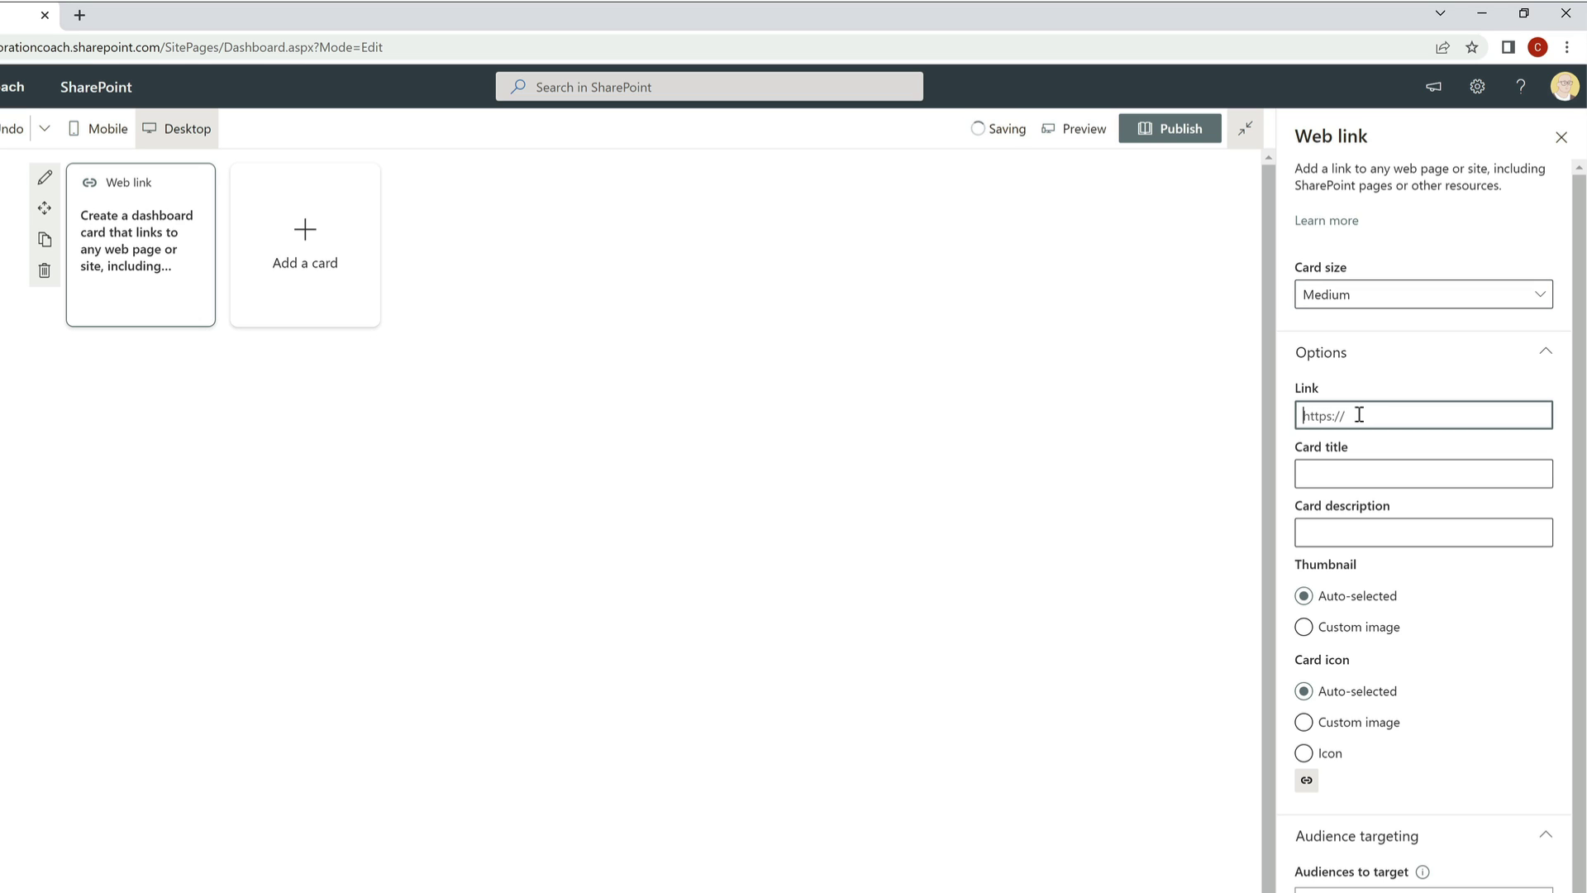
type("https://www.headspace.com/")
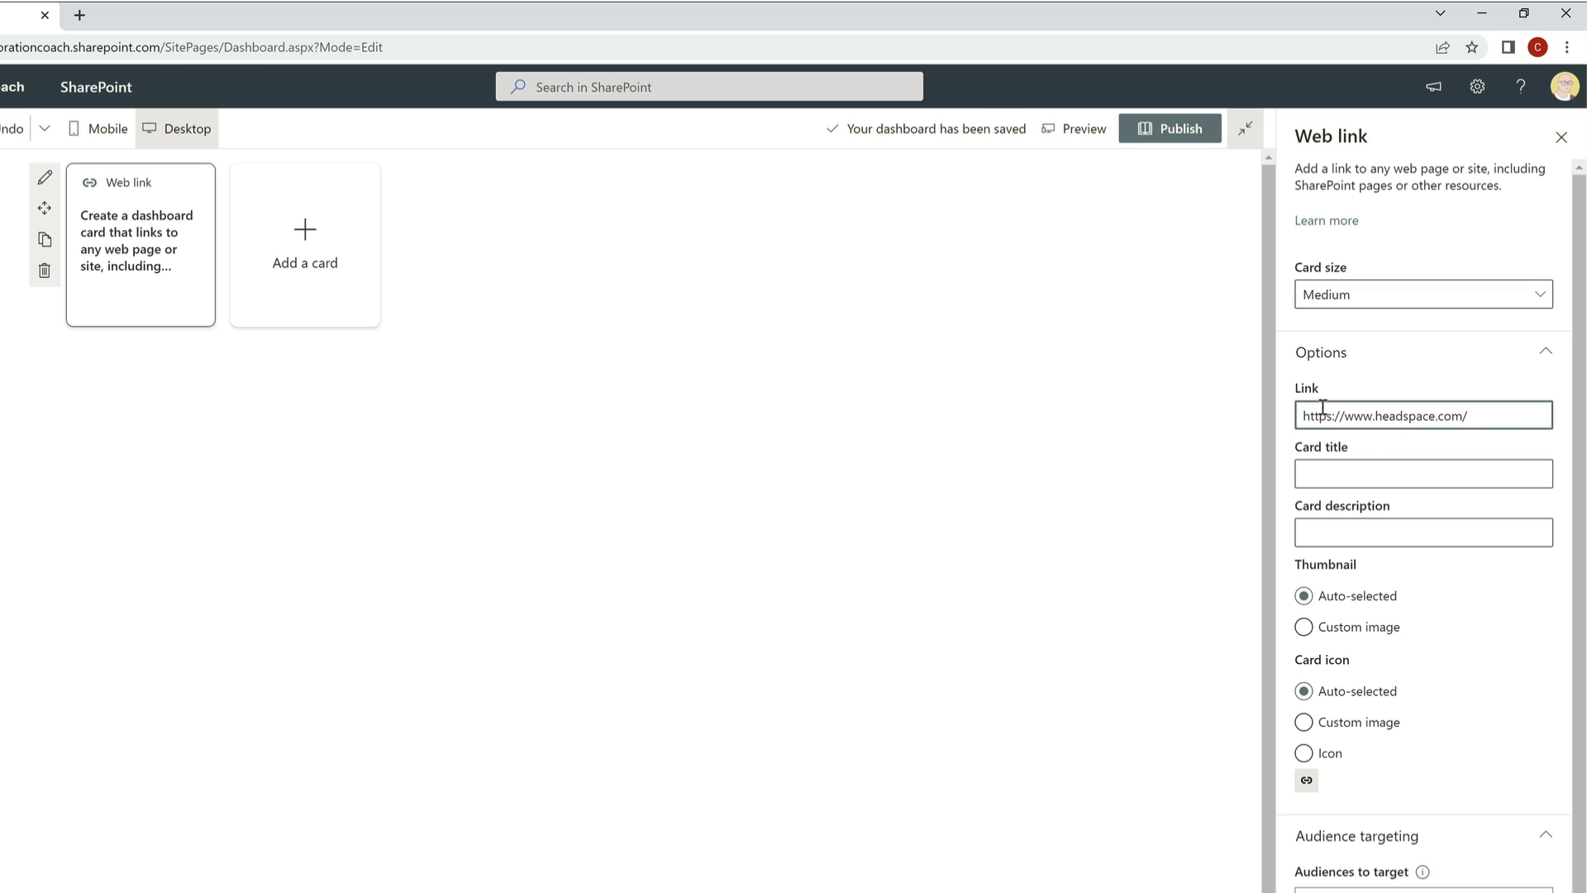
left_click(1448, 473)
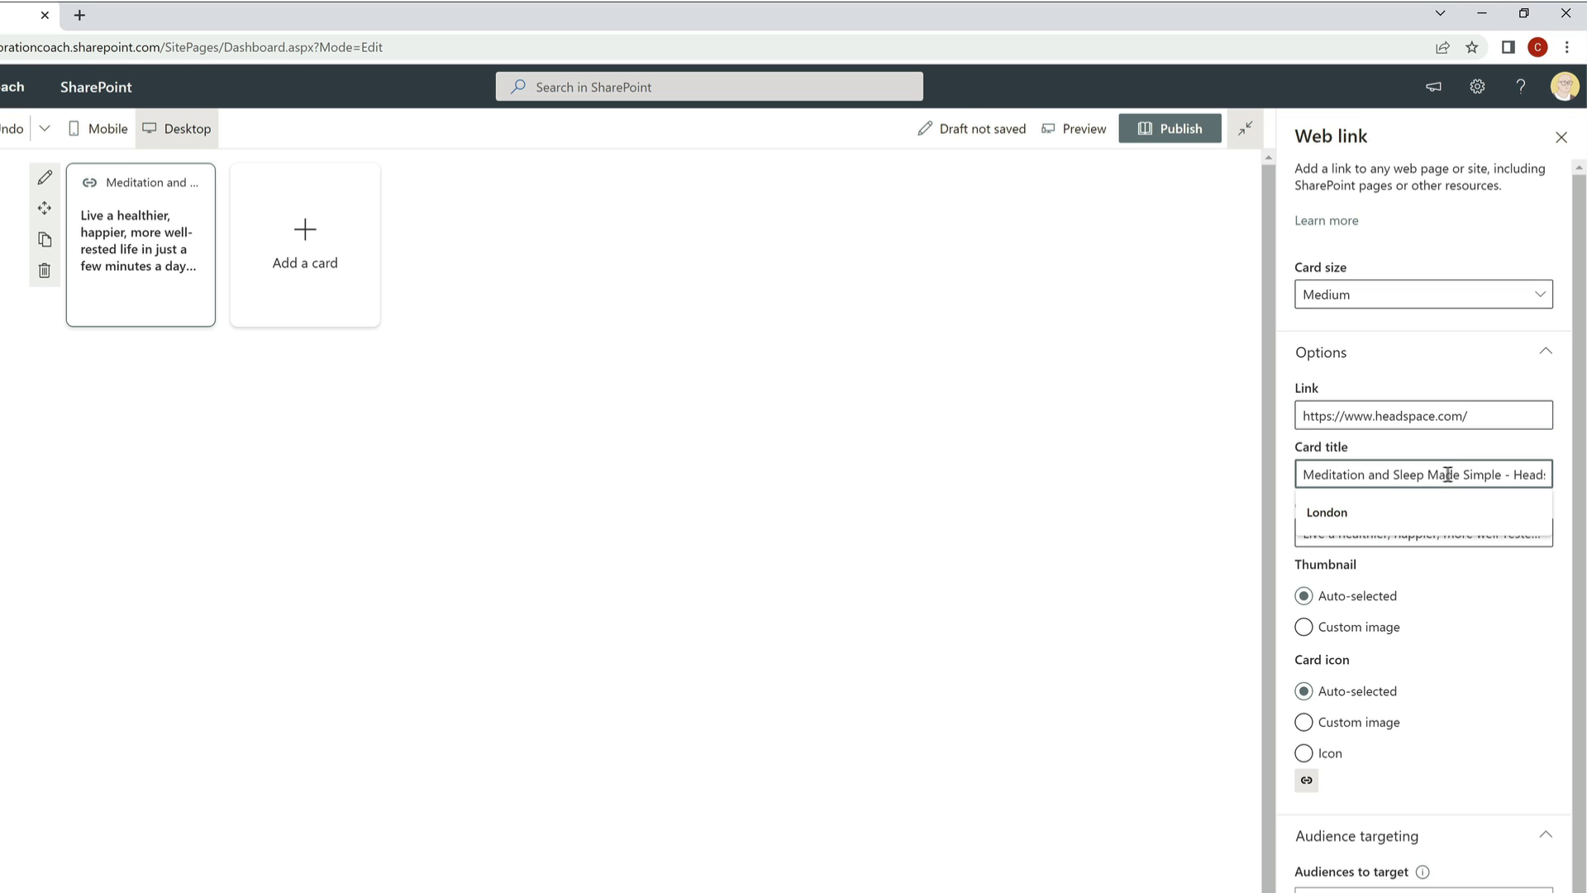
left_click(1452, 576)
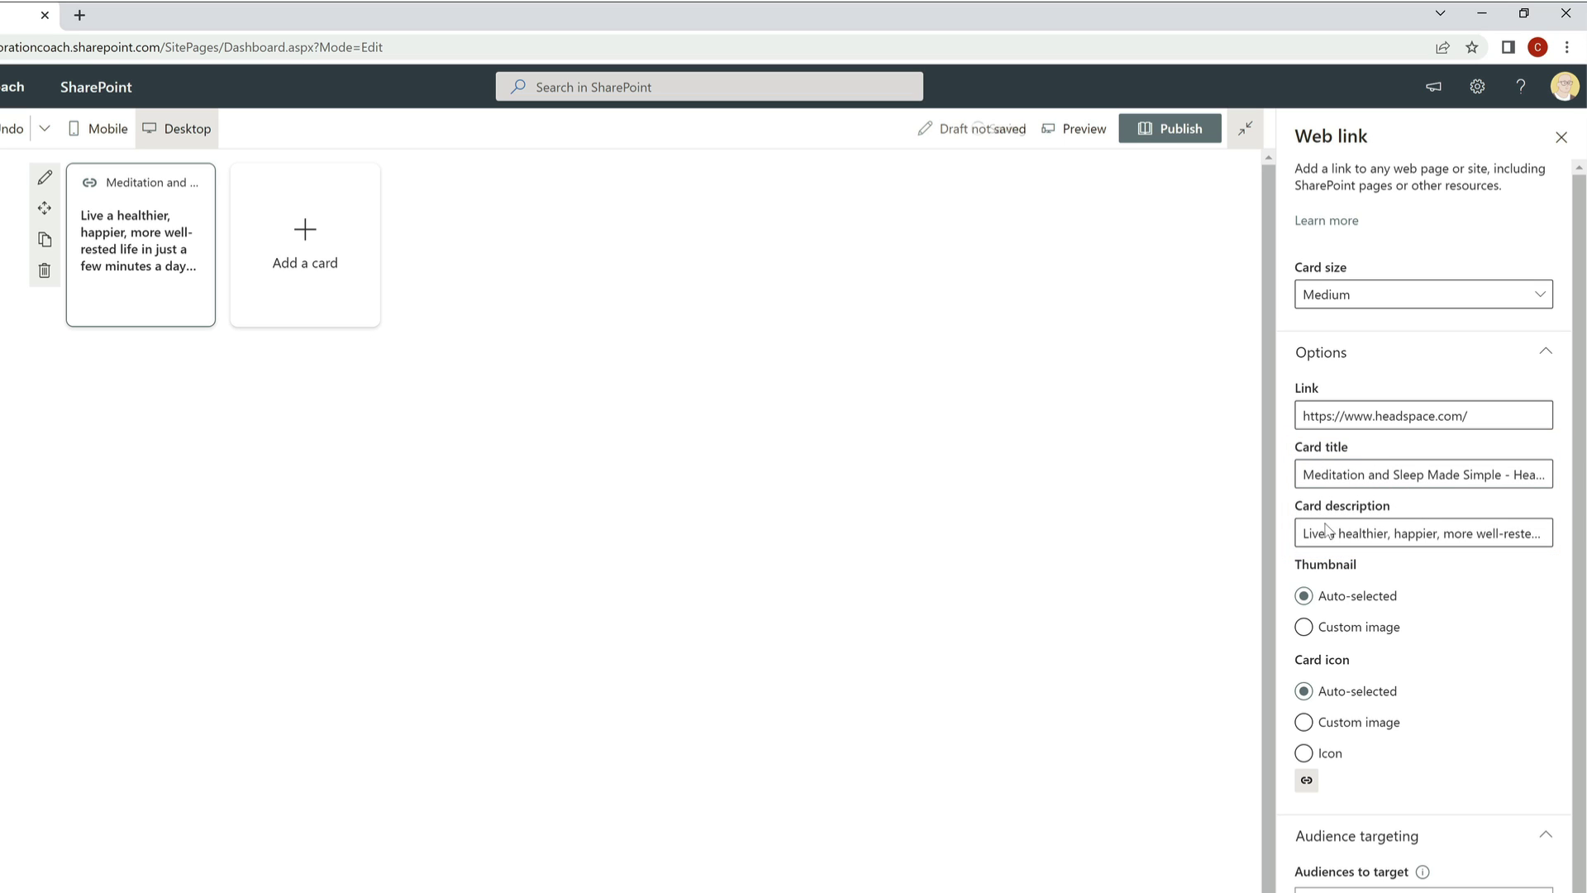
triple_click(1375, 478)
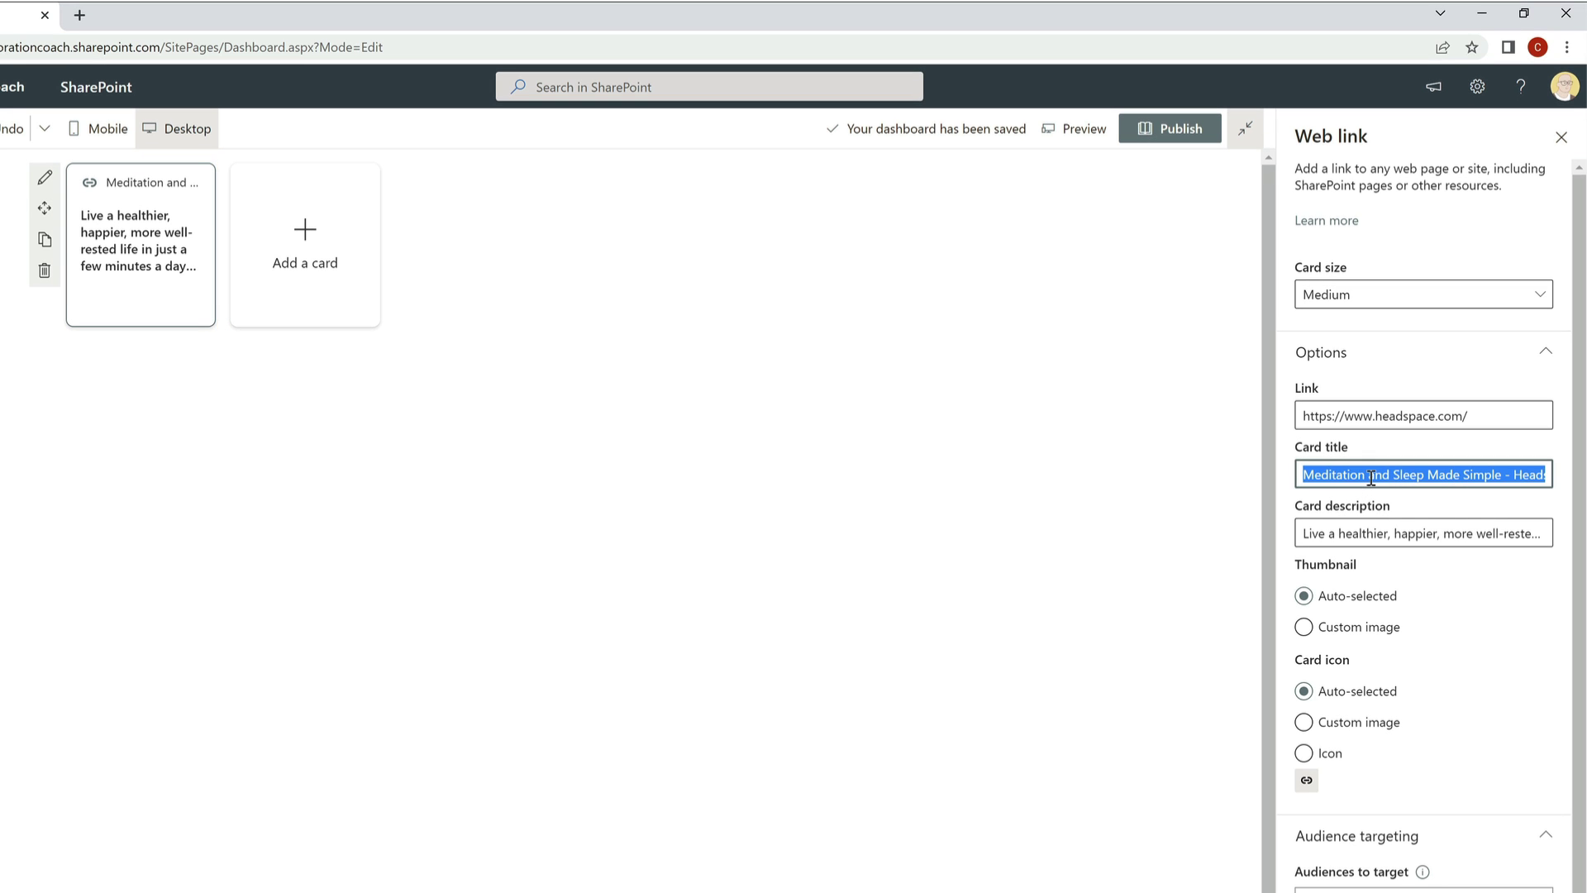
type("Headspace")
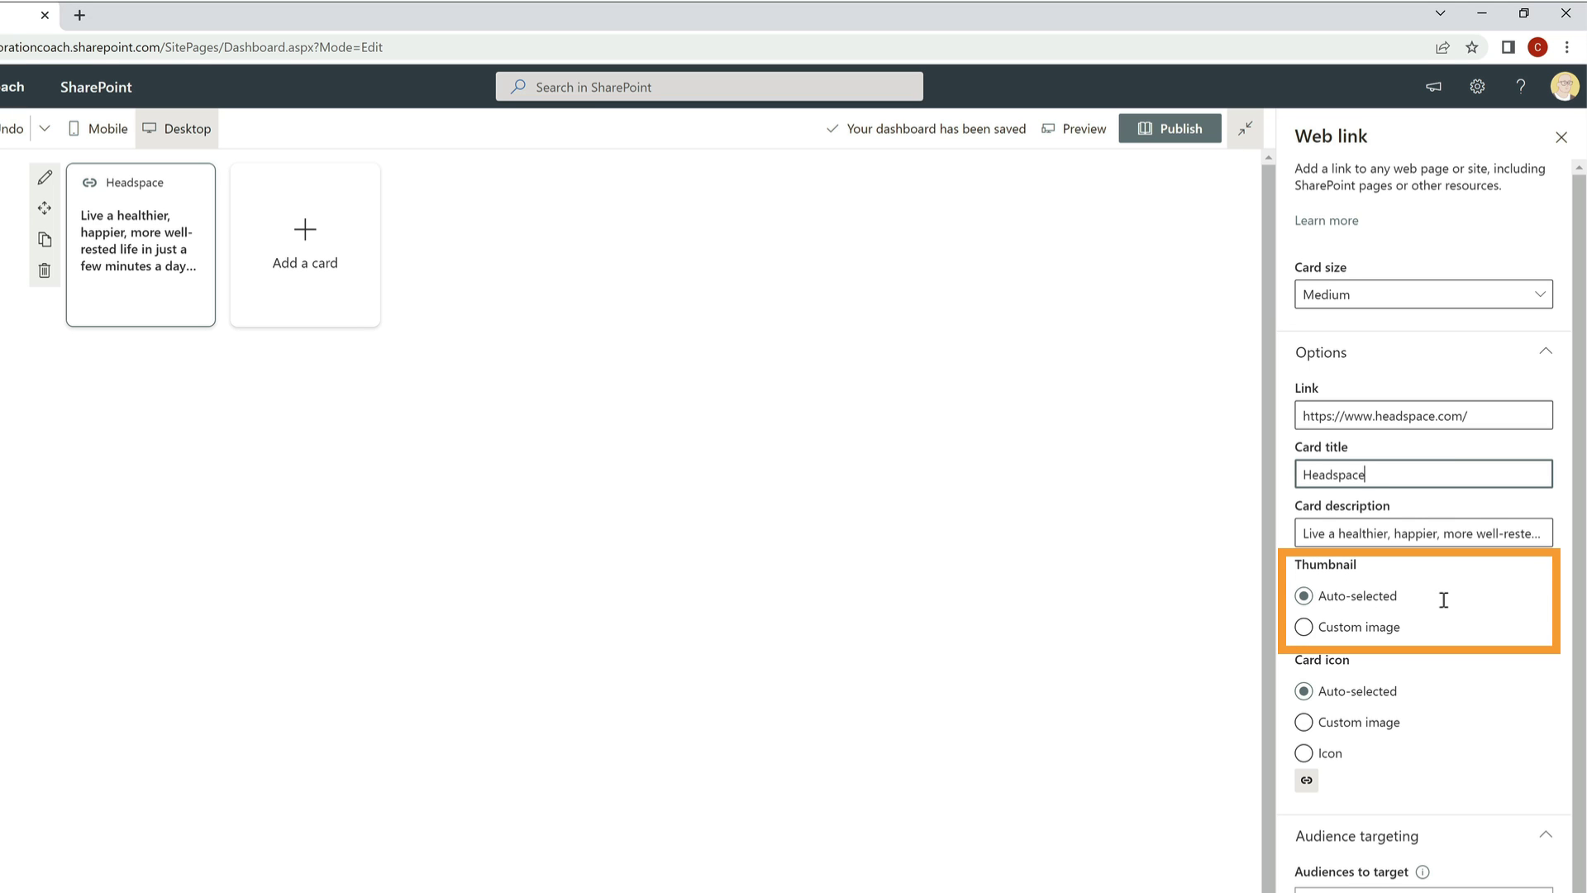
Give the Headspace card a custom thumbnail by uploading the visual-dotcom_category_page_corner_desktop image from the local Images folder.
left_click(1381, 628)
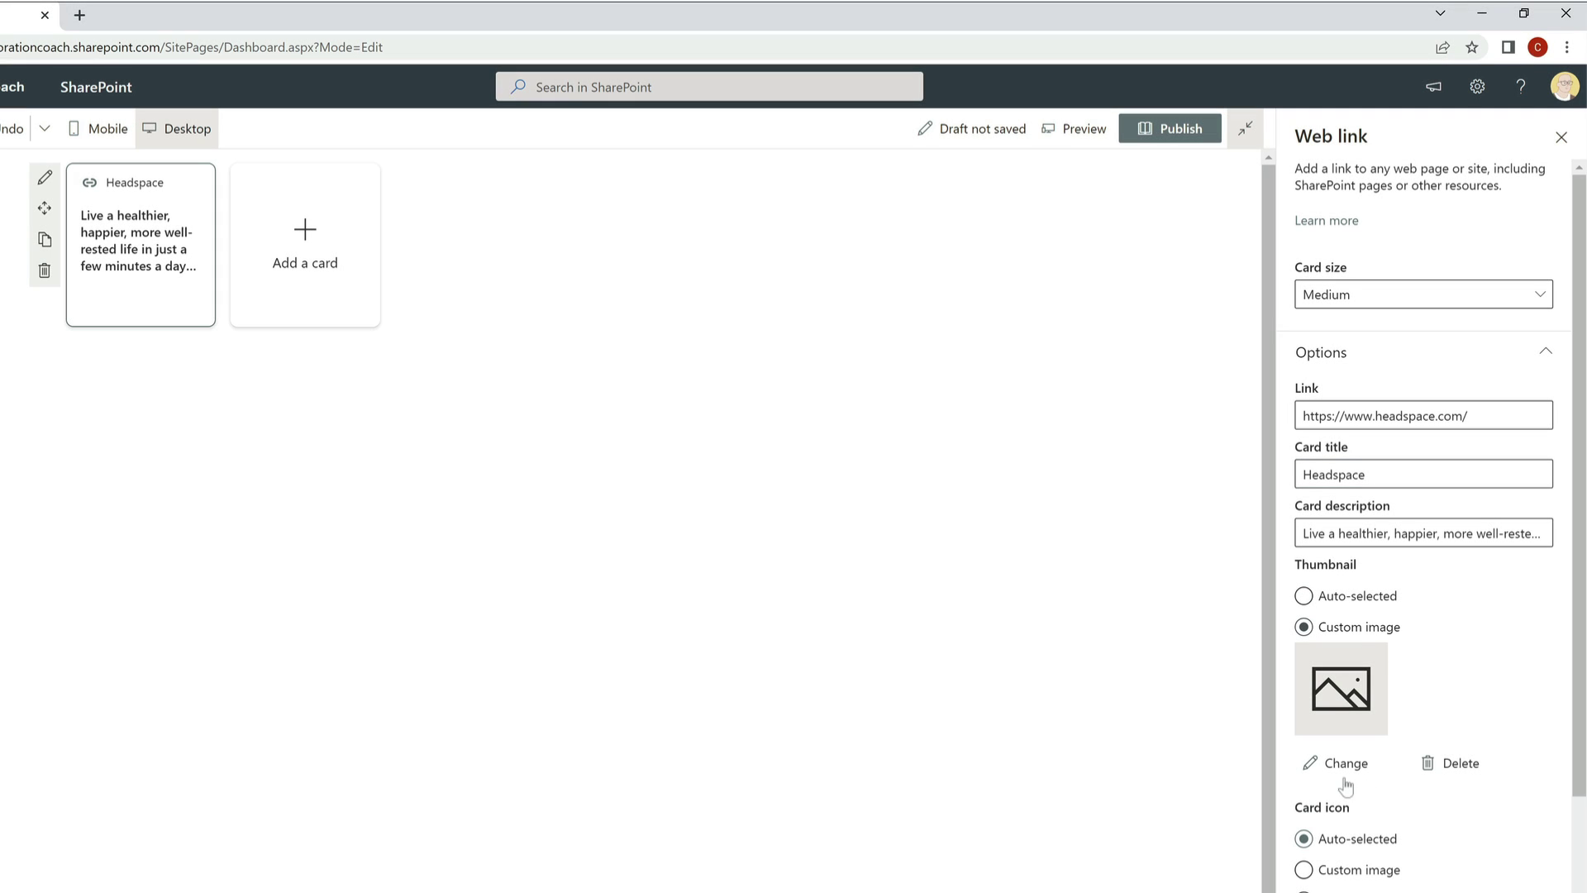
left_click(1344, 763)
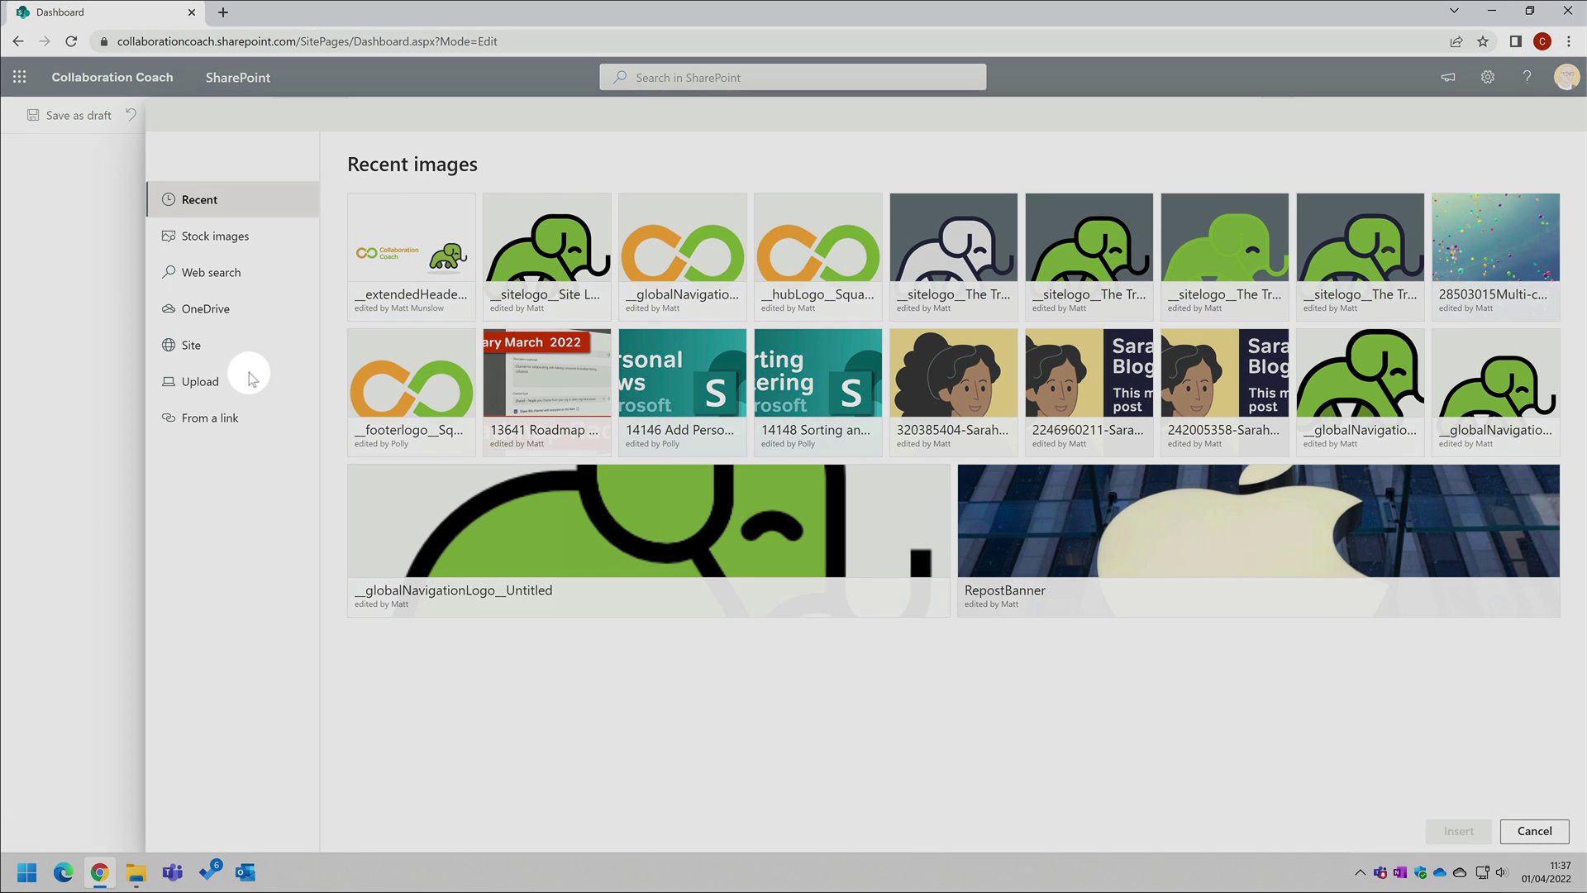
left_click(242, 379)
left_click(383, 201)
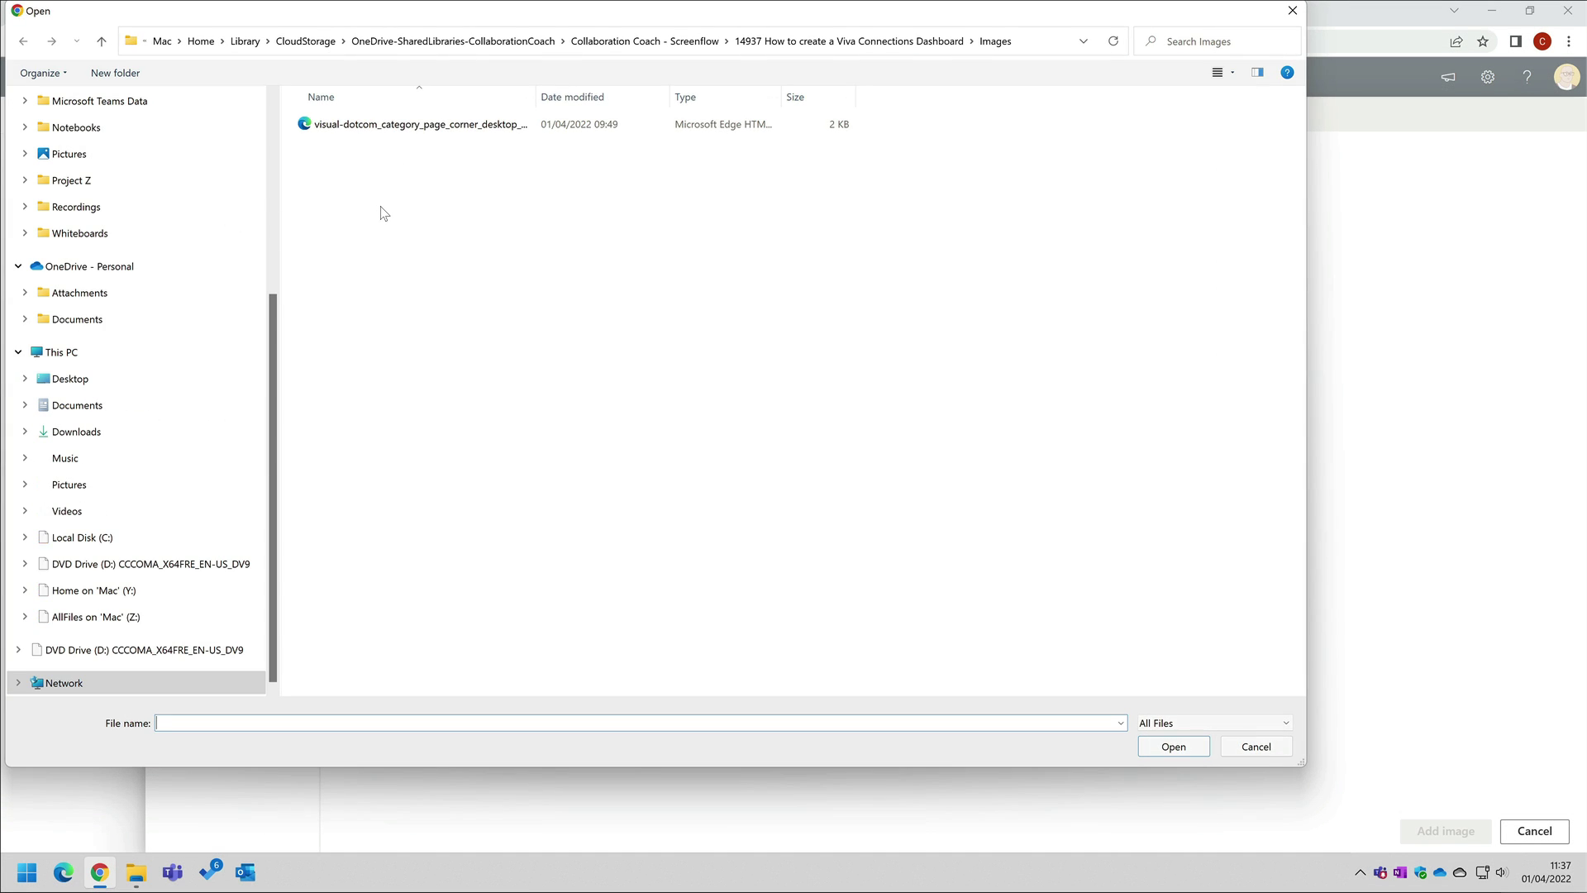
double_click(473, 129)
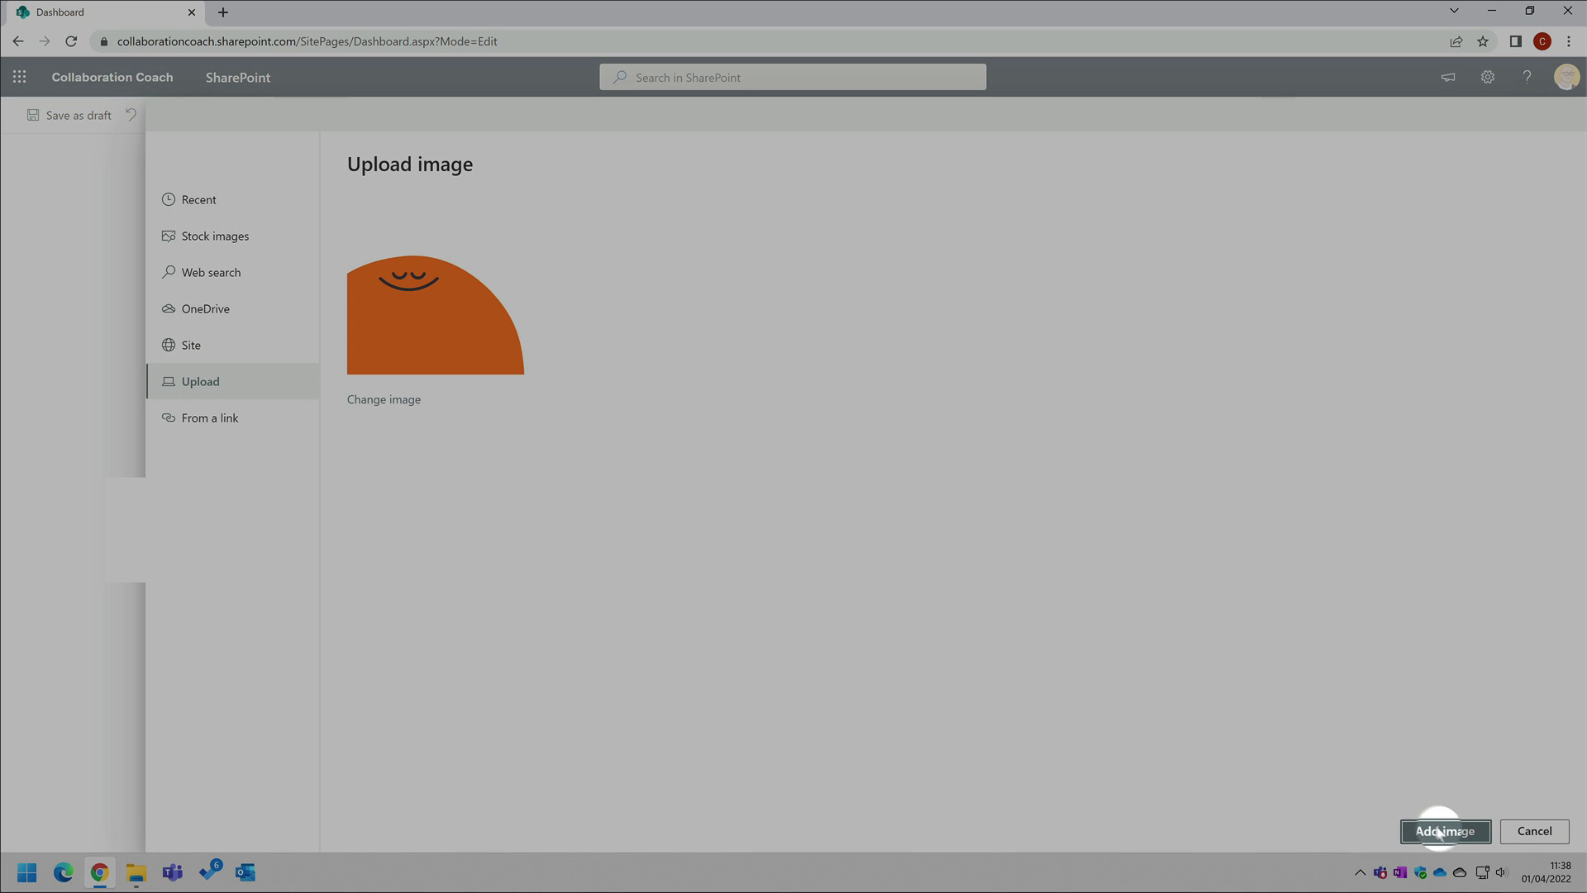
left_click(1429, 829)
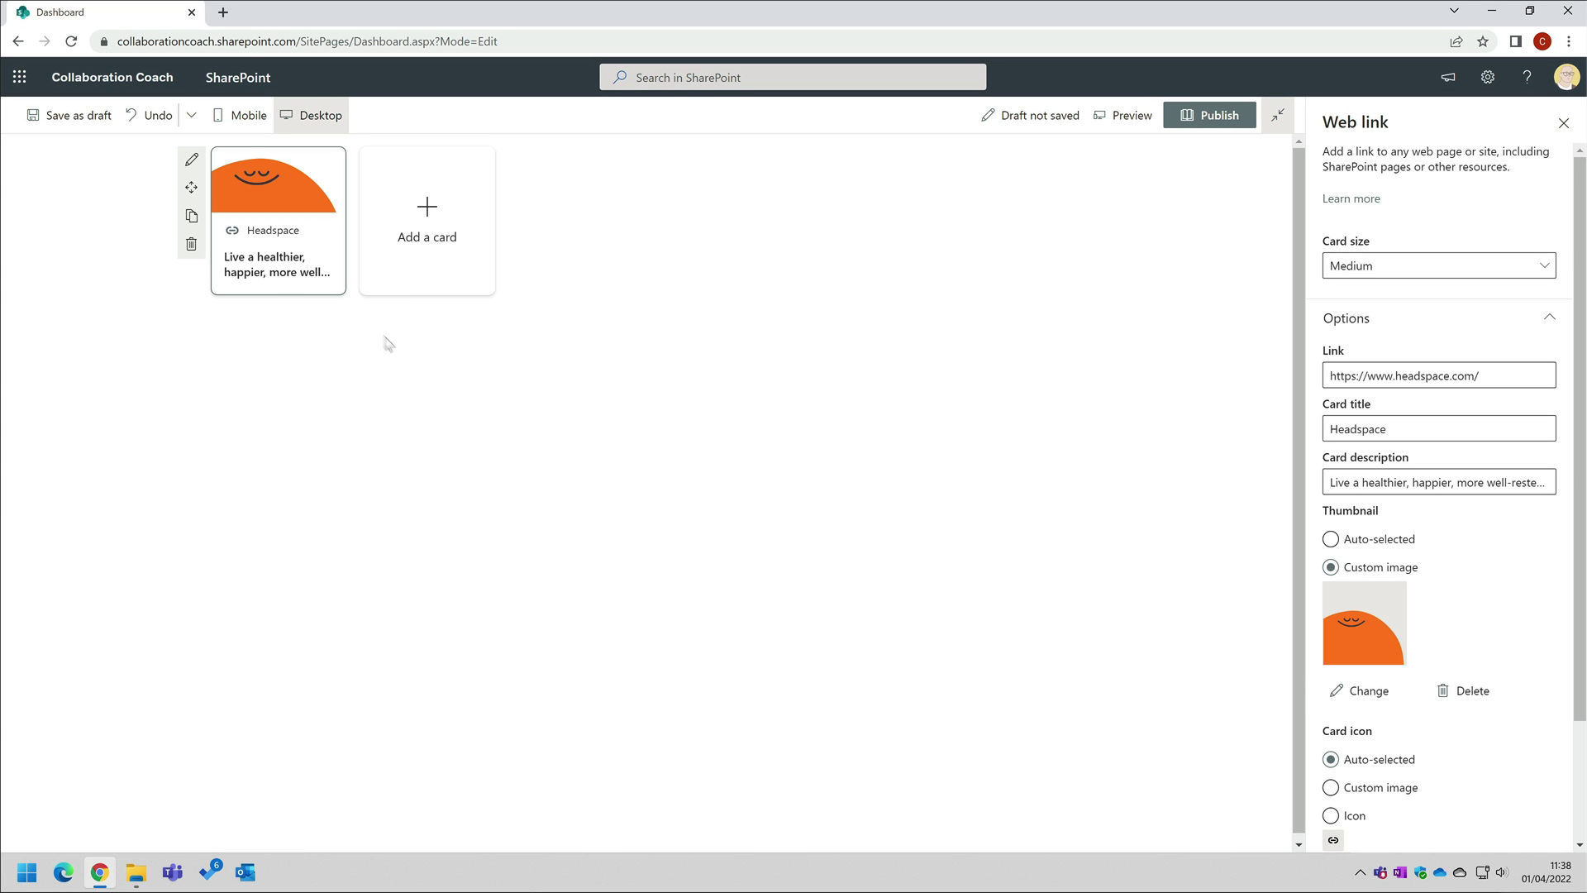
Set the Headspace card's icon to a custom image, uploading the same visual-dotcom_category_page_corner_desktop file, and close the card's properties.
scroll(1475, 709, "down", 1)
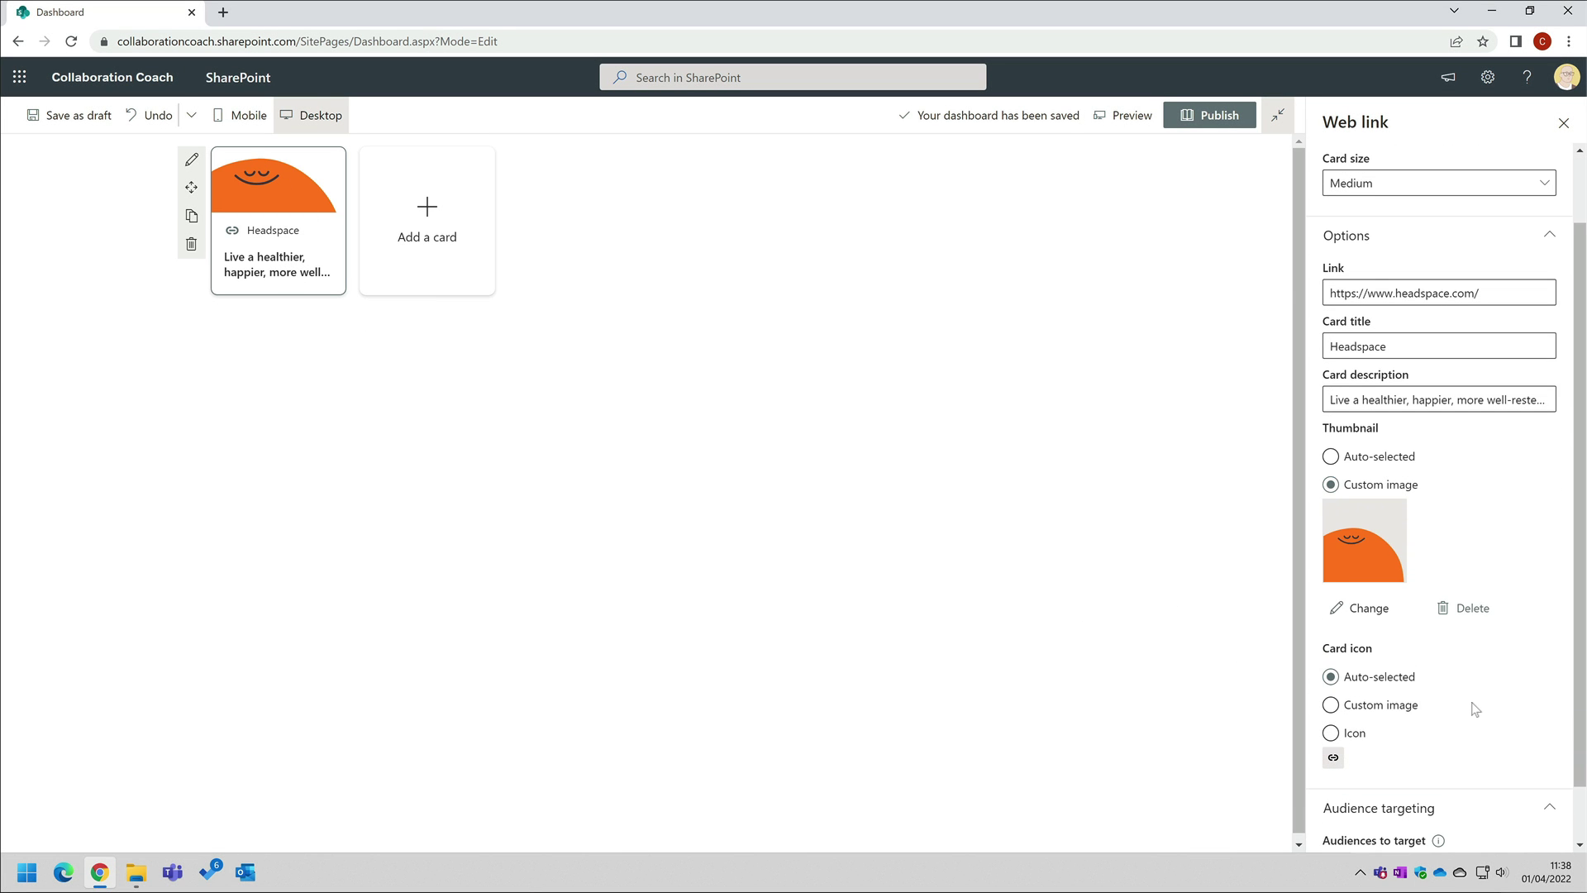
left_click(1375, 708)
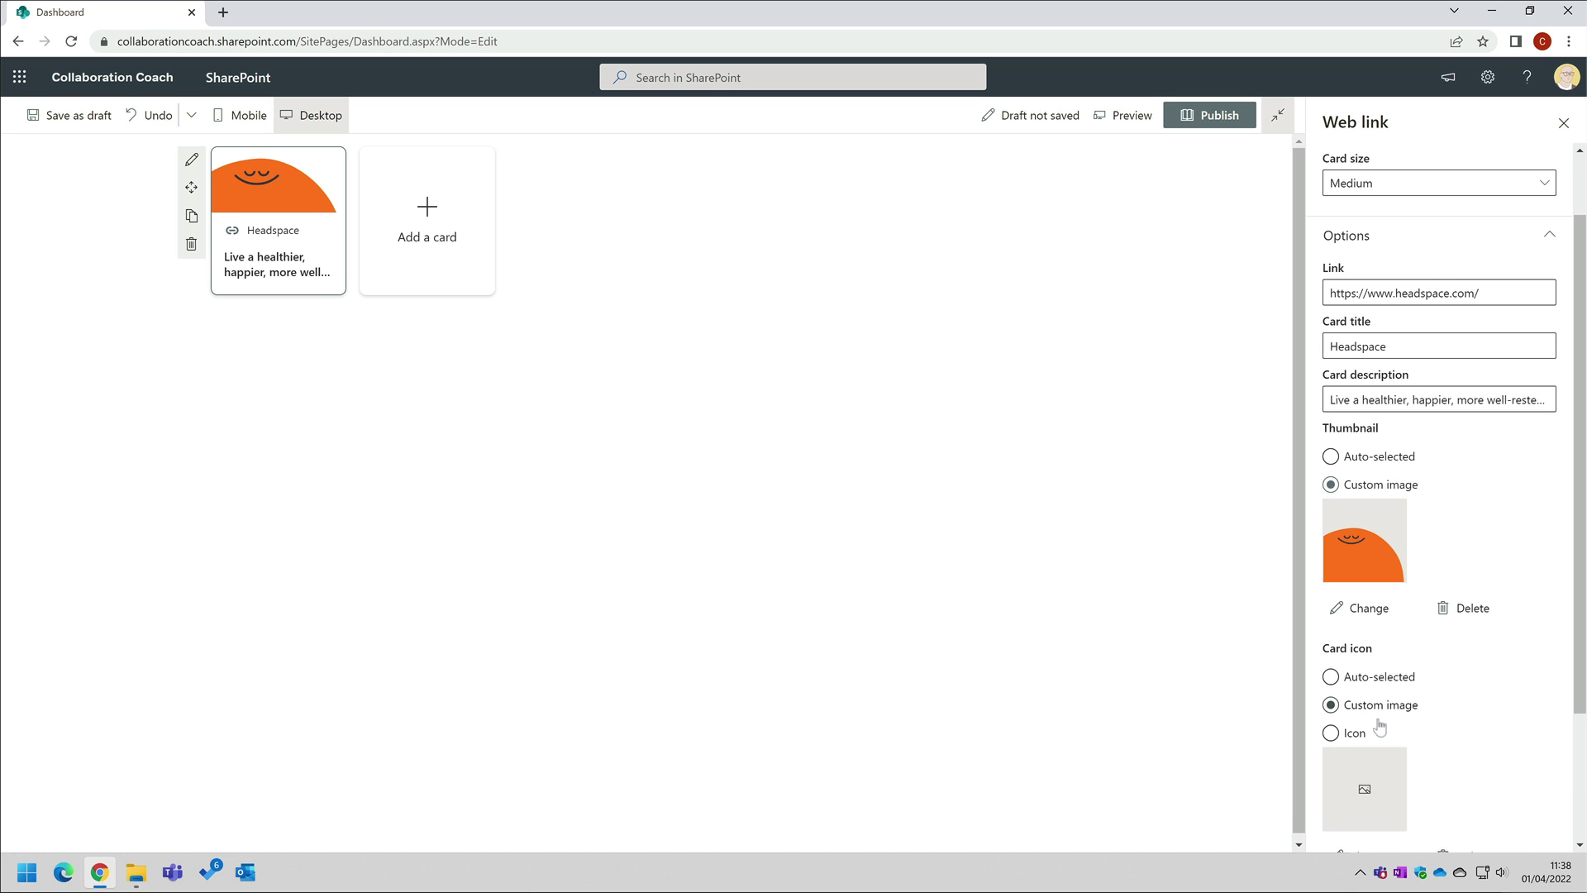
left_click(1346, 736)
scroll(1347, 727, "down", 2)
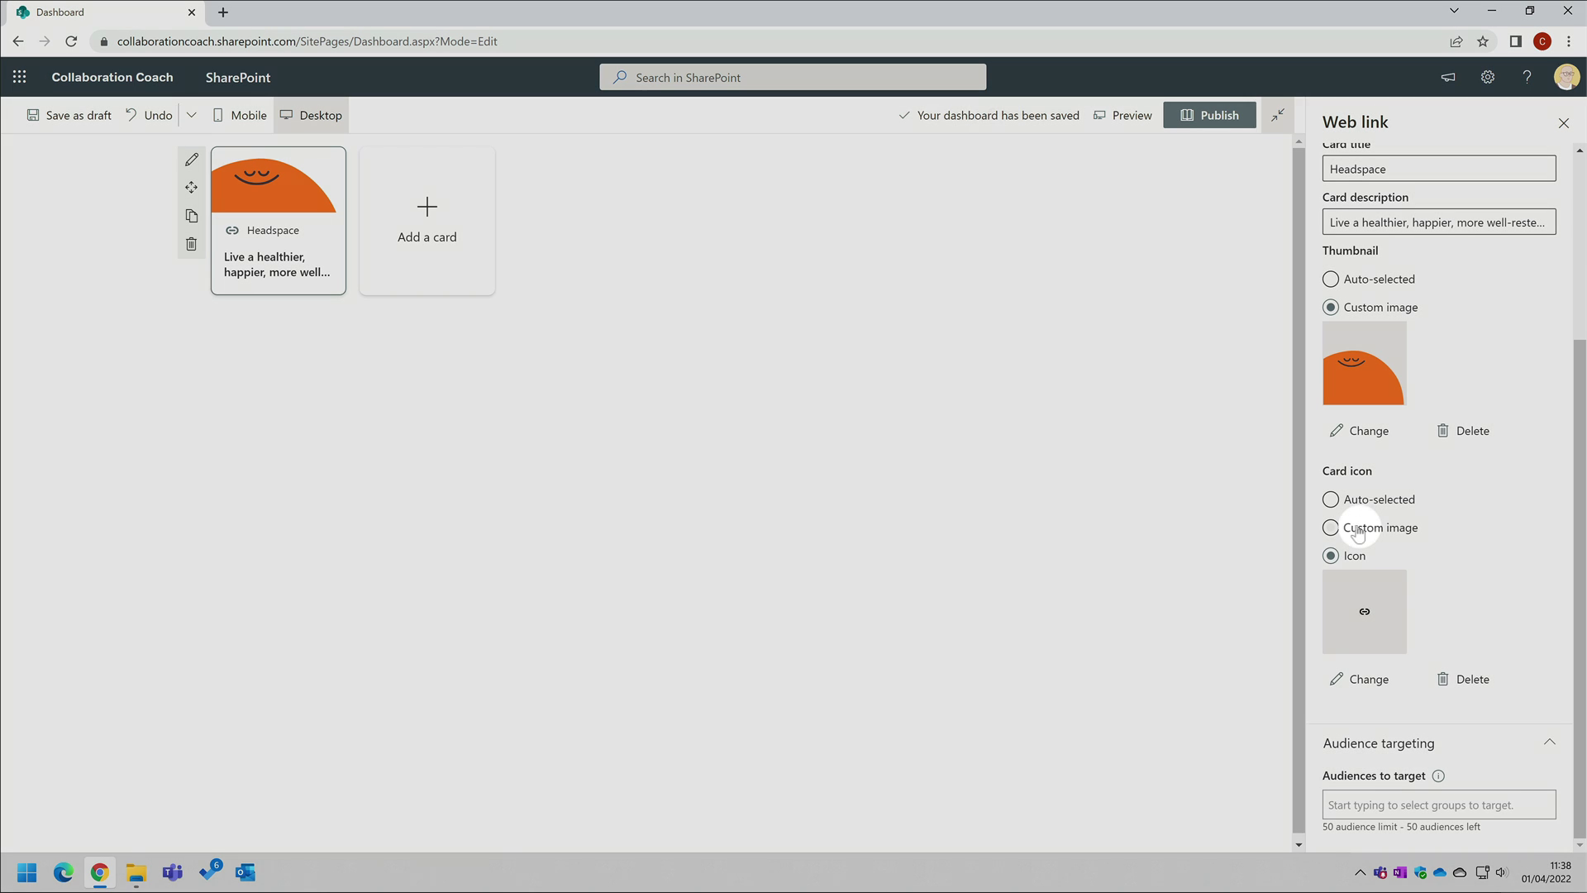
left_click(1359, 528)
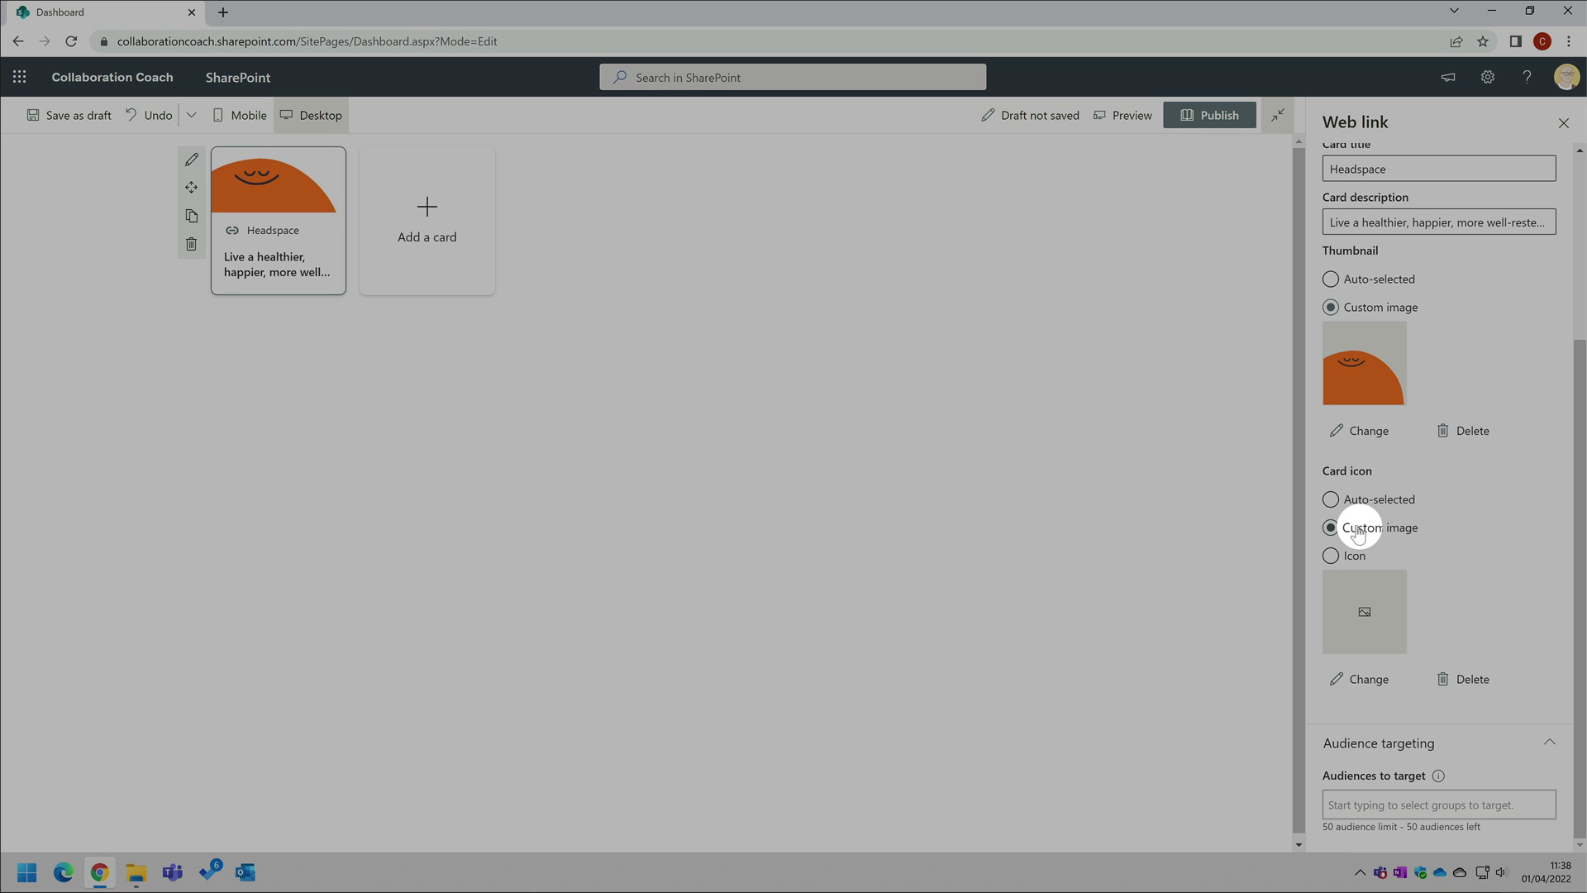
left_click(1369, 680)
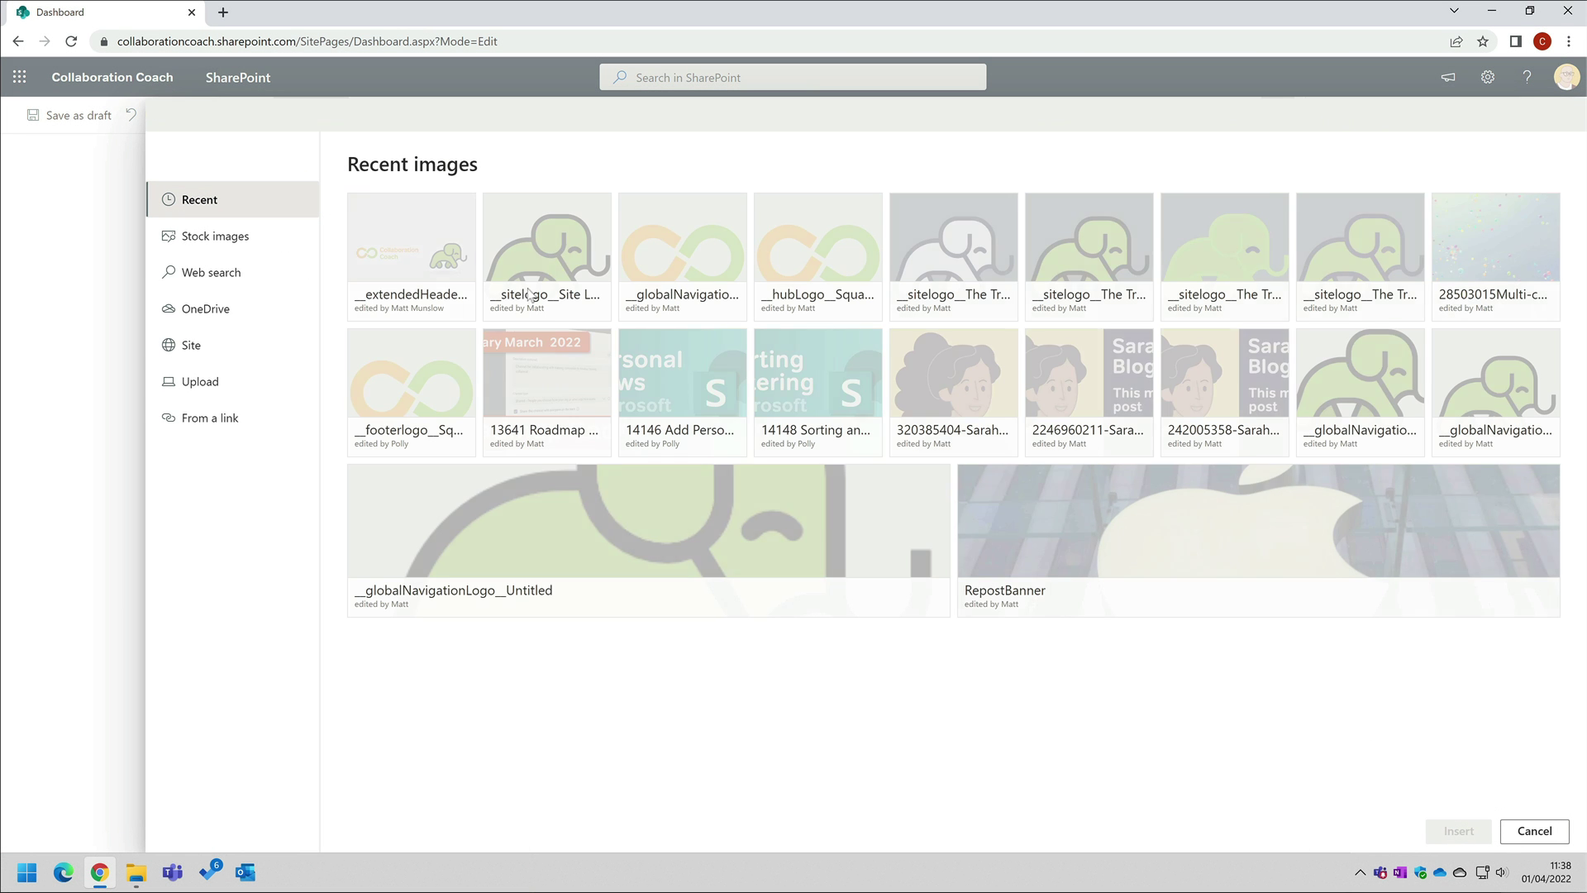
left_click(241, 382)
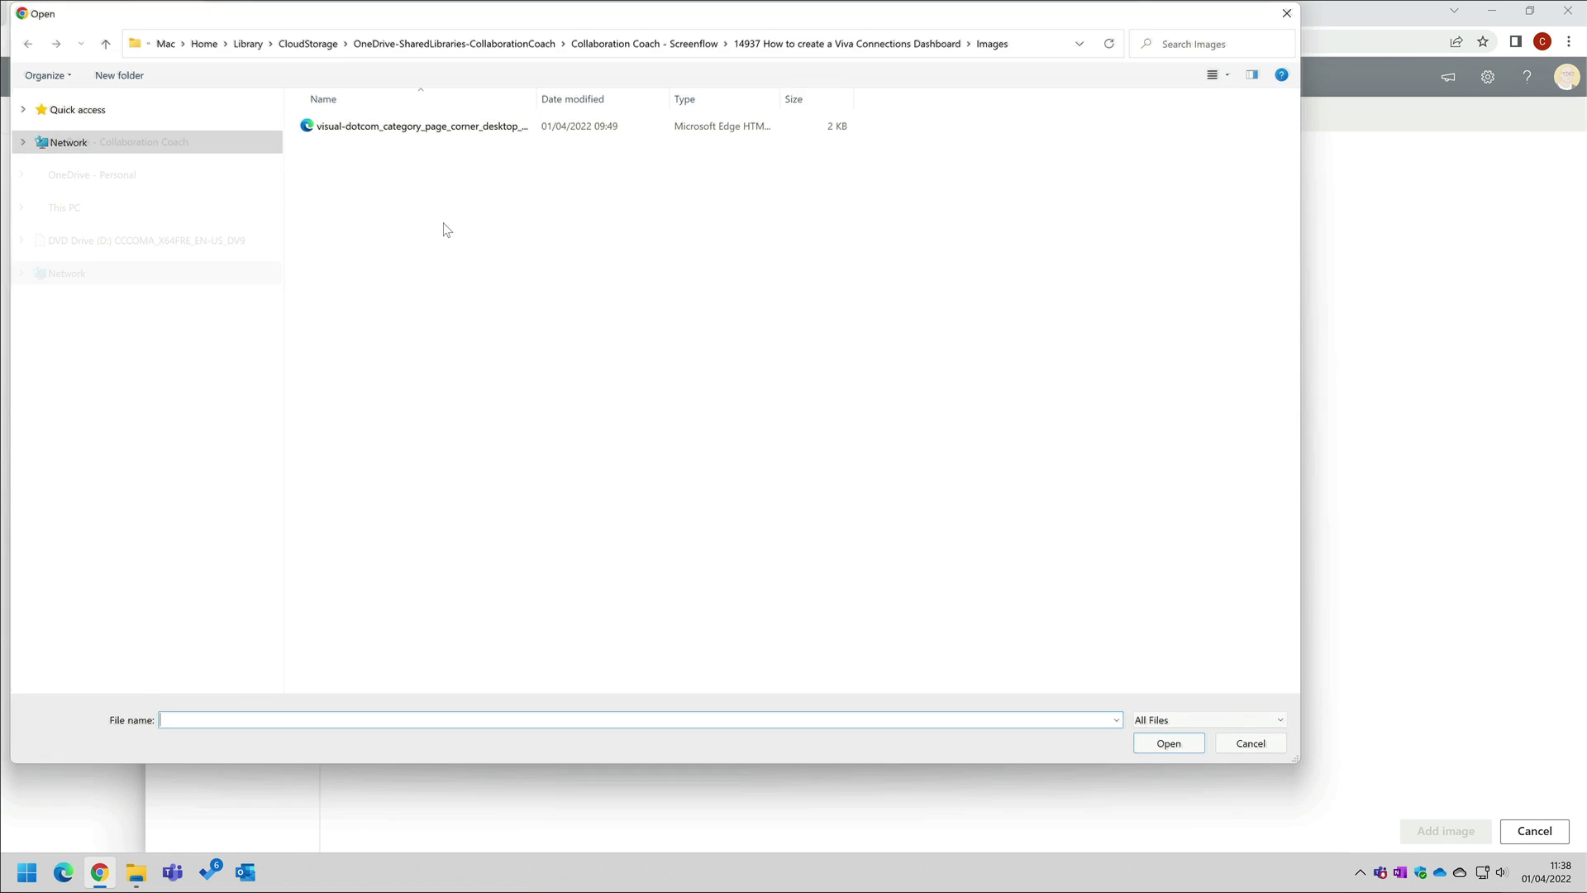
double_click(456, 126)
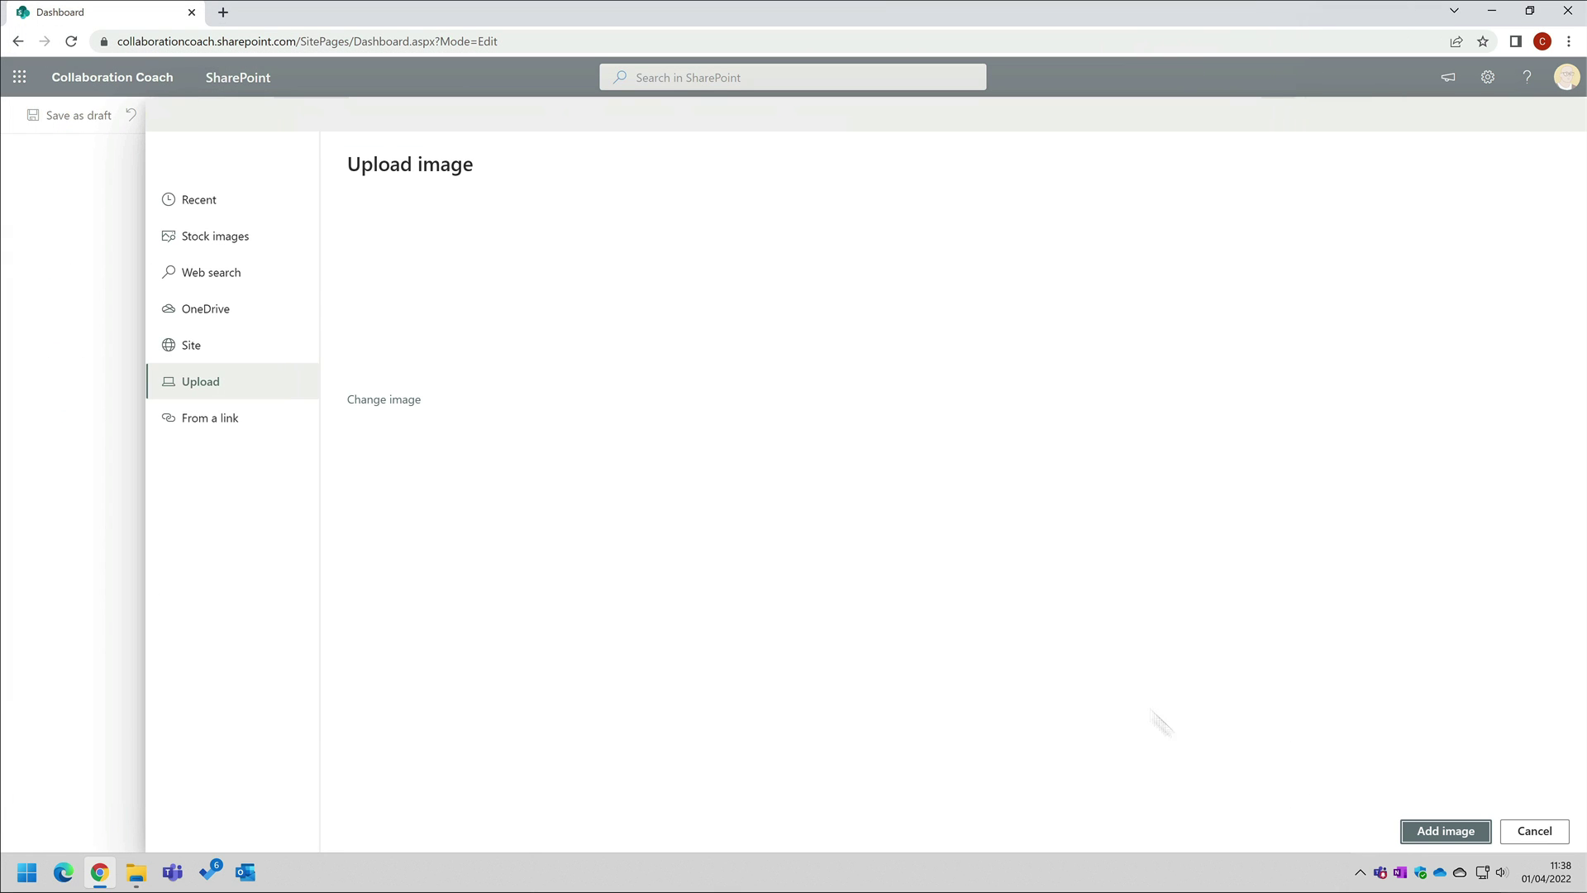
left_click(1445, 831)
scroll(1542, 150, "up", 3)
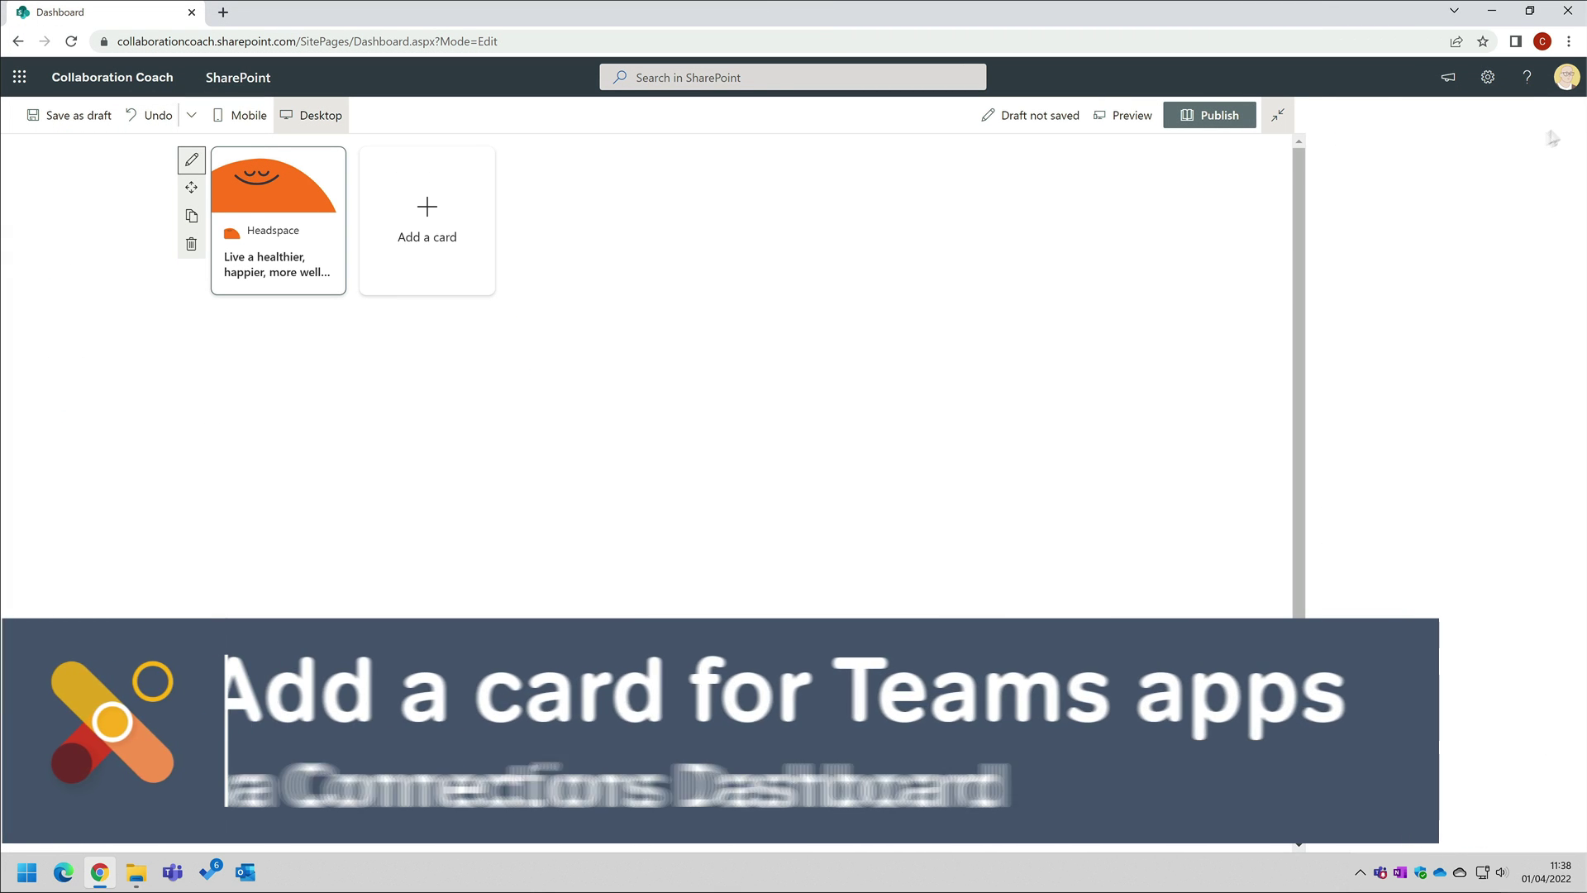
left_click(1563, 122)
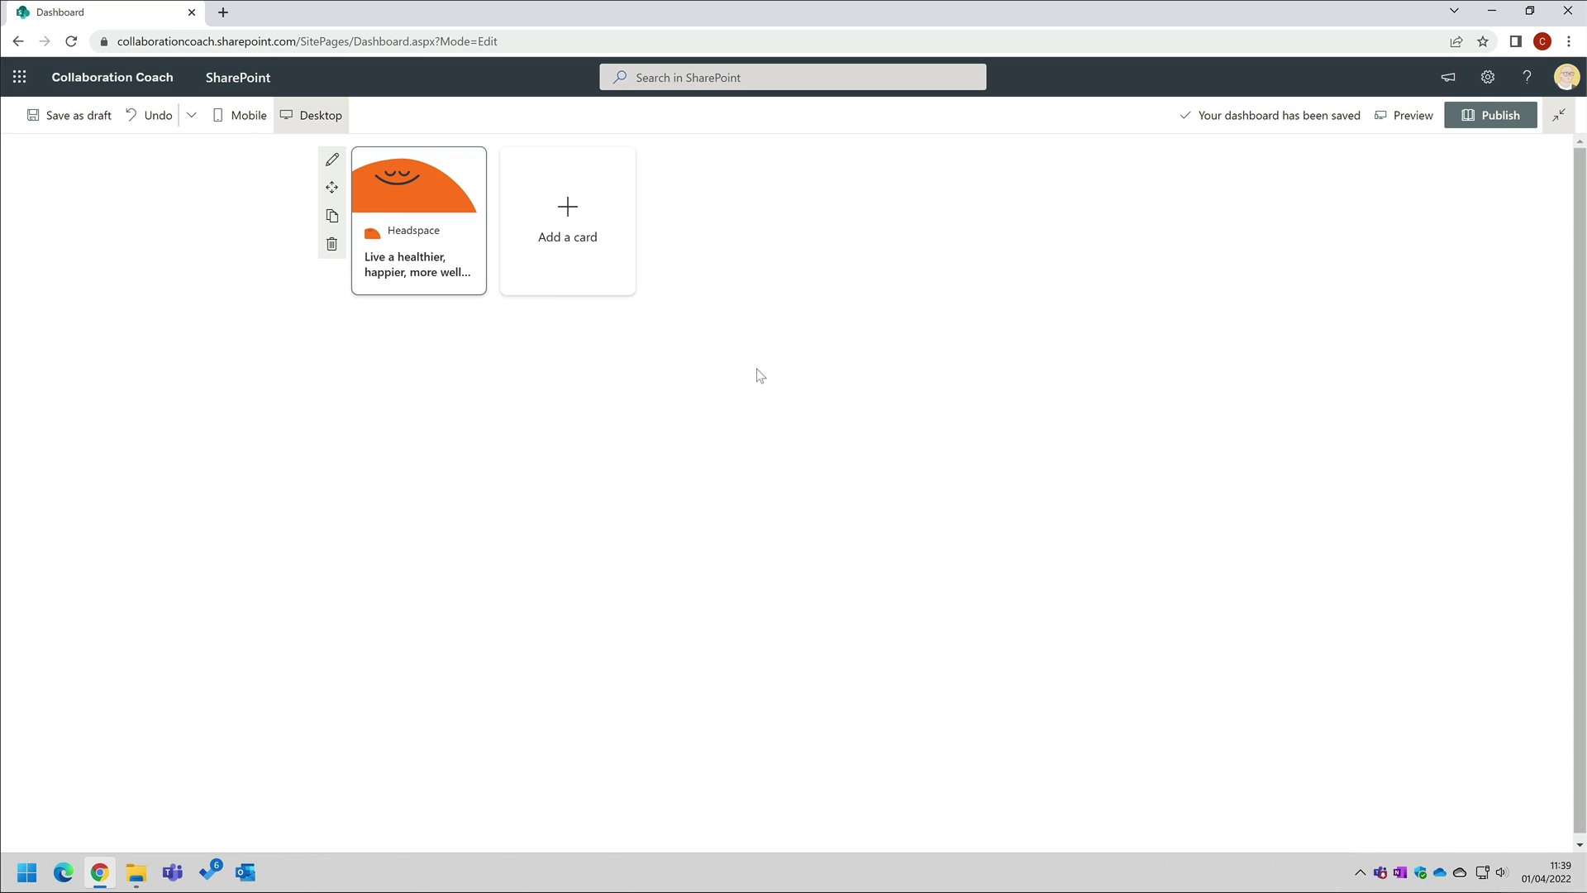
Add a Teams app card to the dashboard and assign the Viva Learning app to it.
left_click(562, 203)
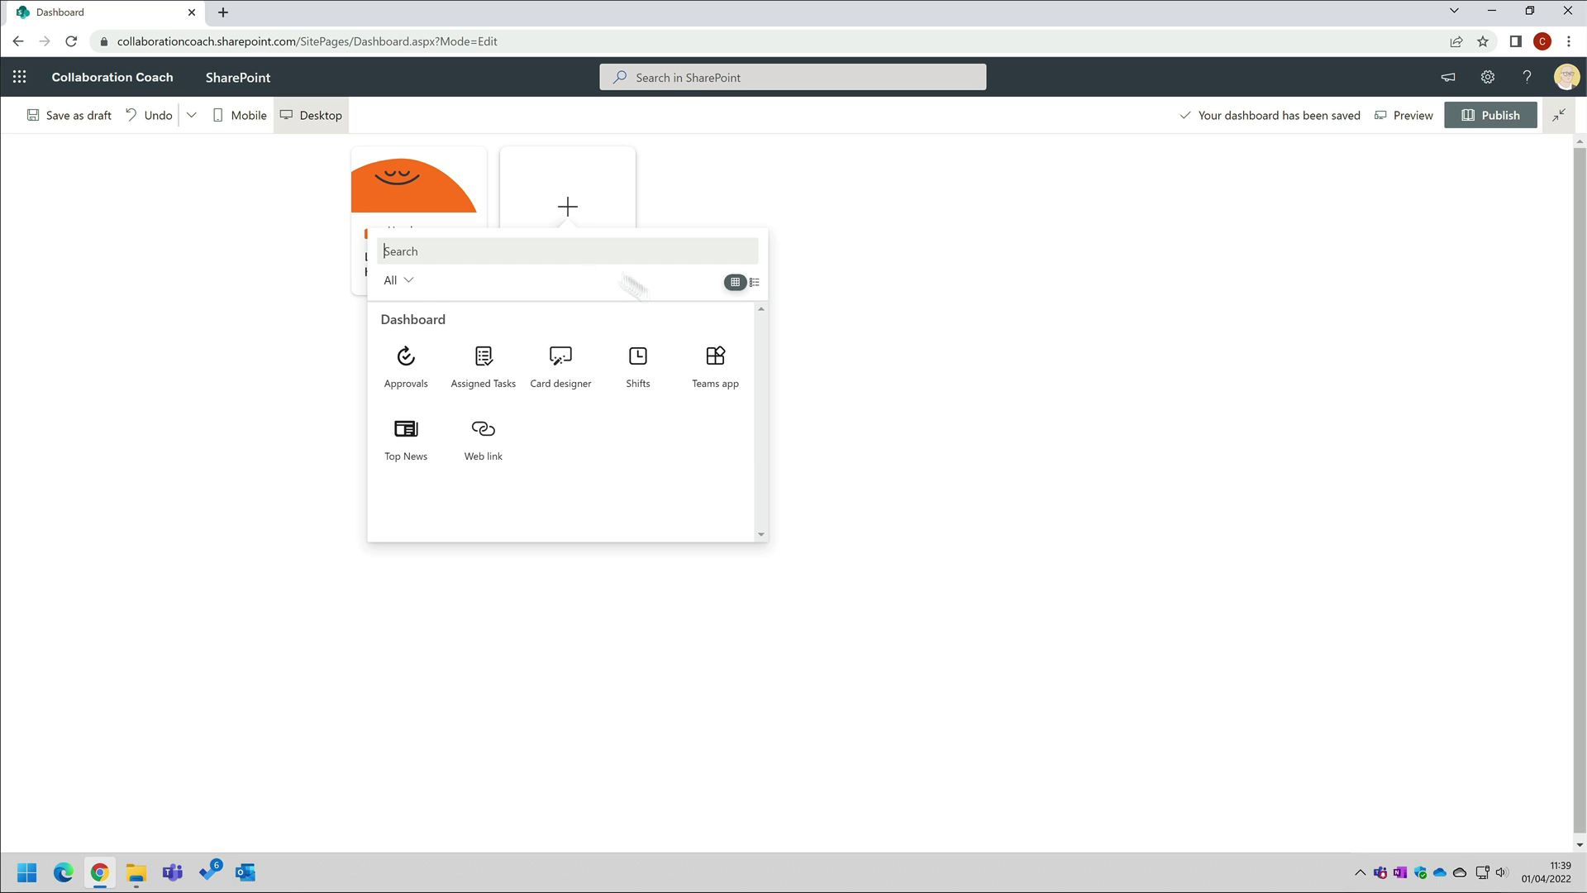
left_click(716, 364)
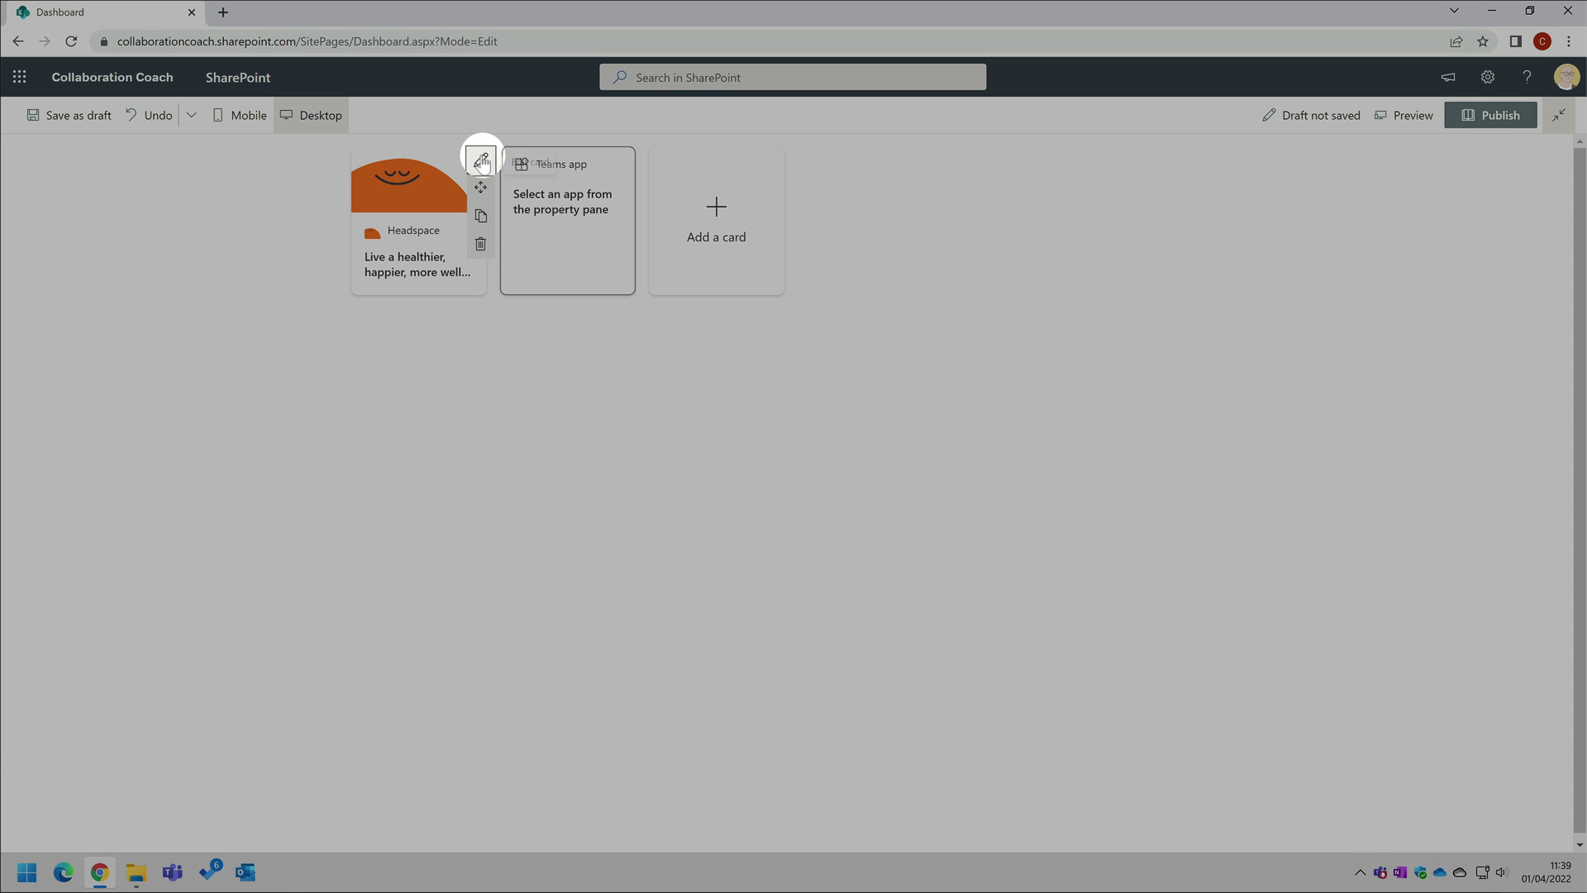
left_click(481, 159)
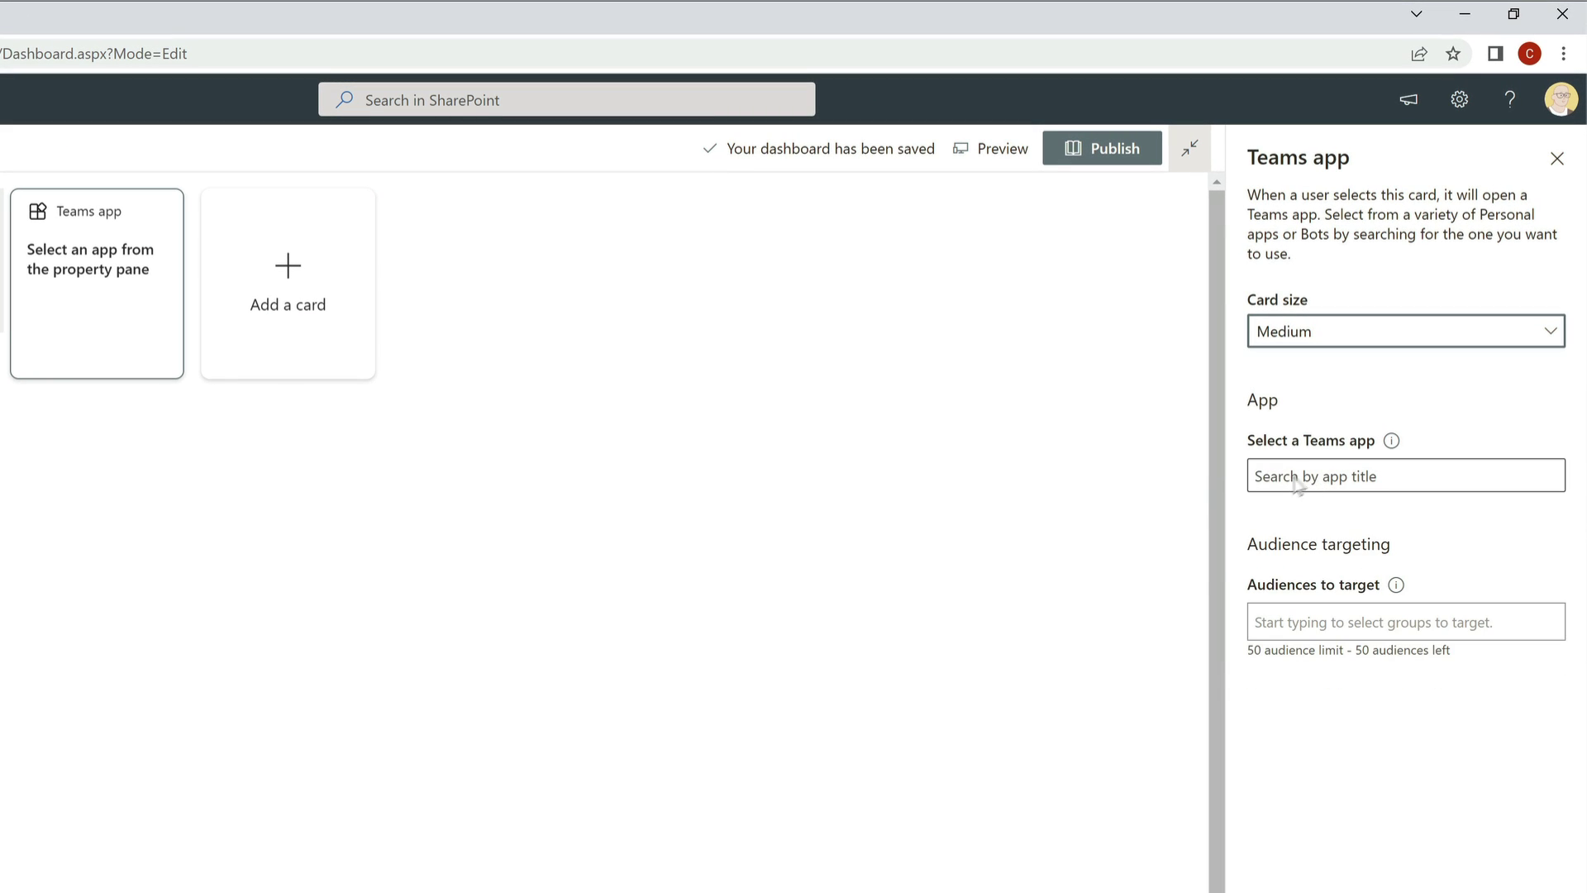
left_click(1295, 482)
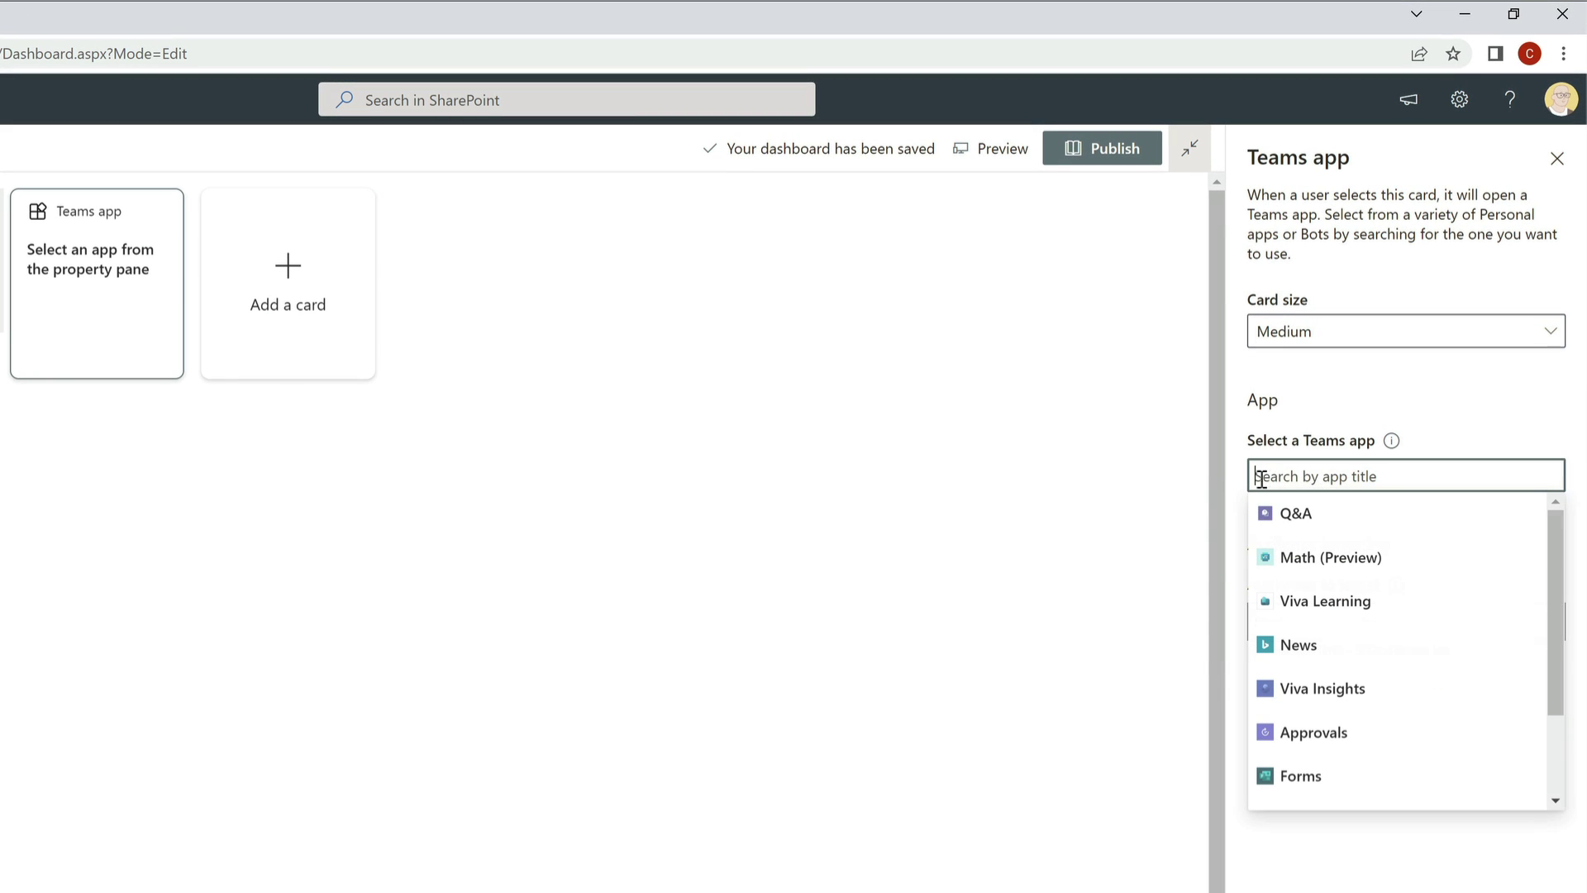
type("learni")
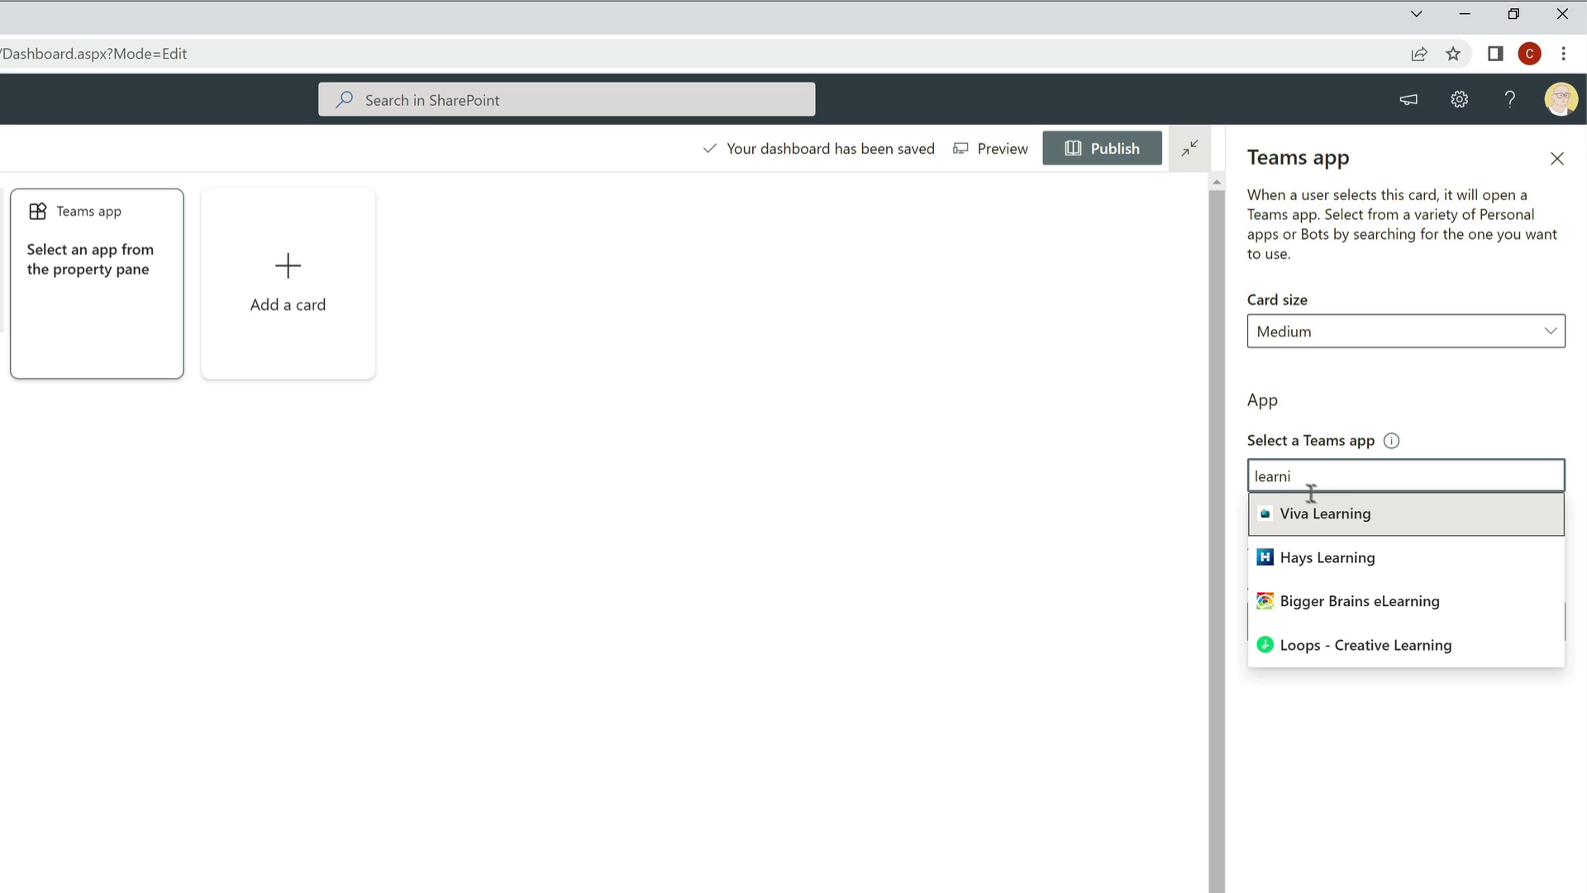
left_click(1389, 515)
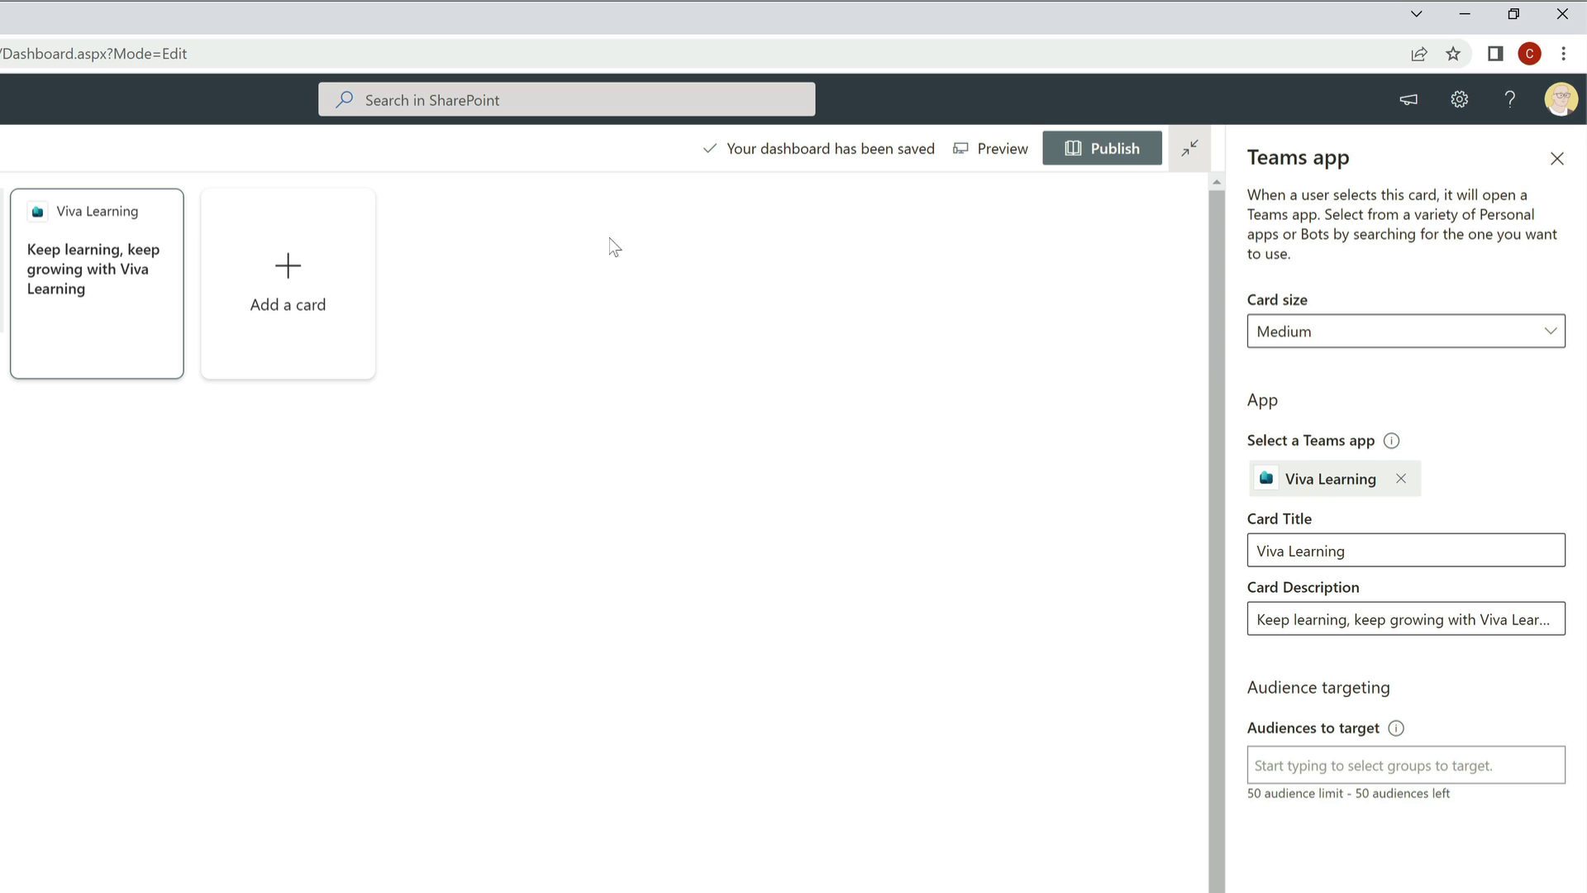
Add another Teams app card after Viva Learning and assign the Viva Insights app to it.
left_click(289, 265)
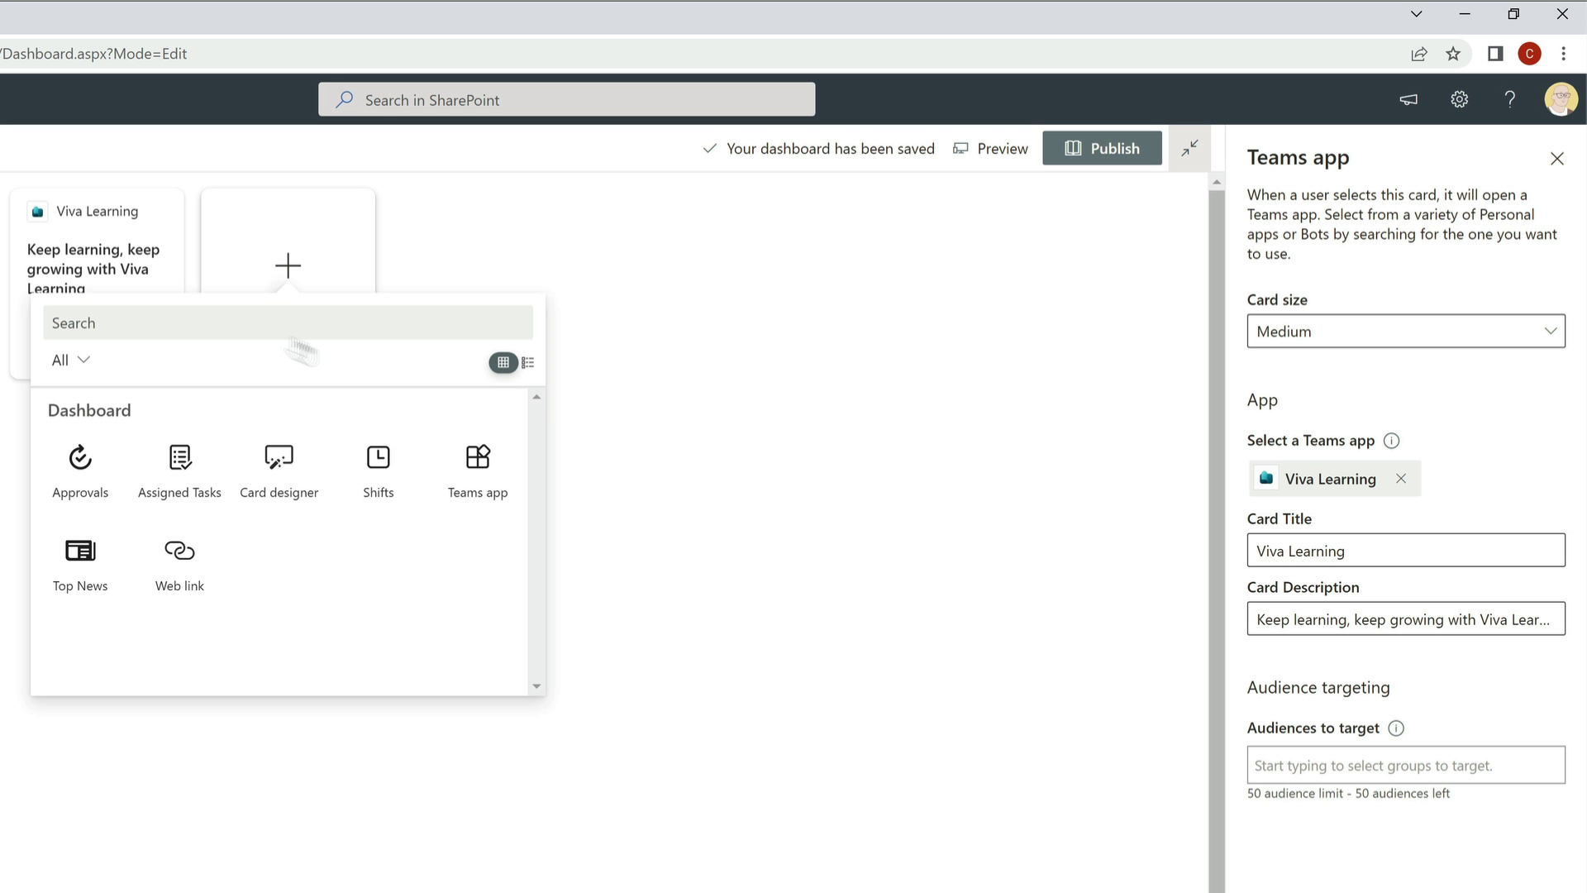
left_click(479, 455)
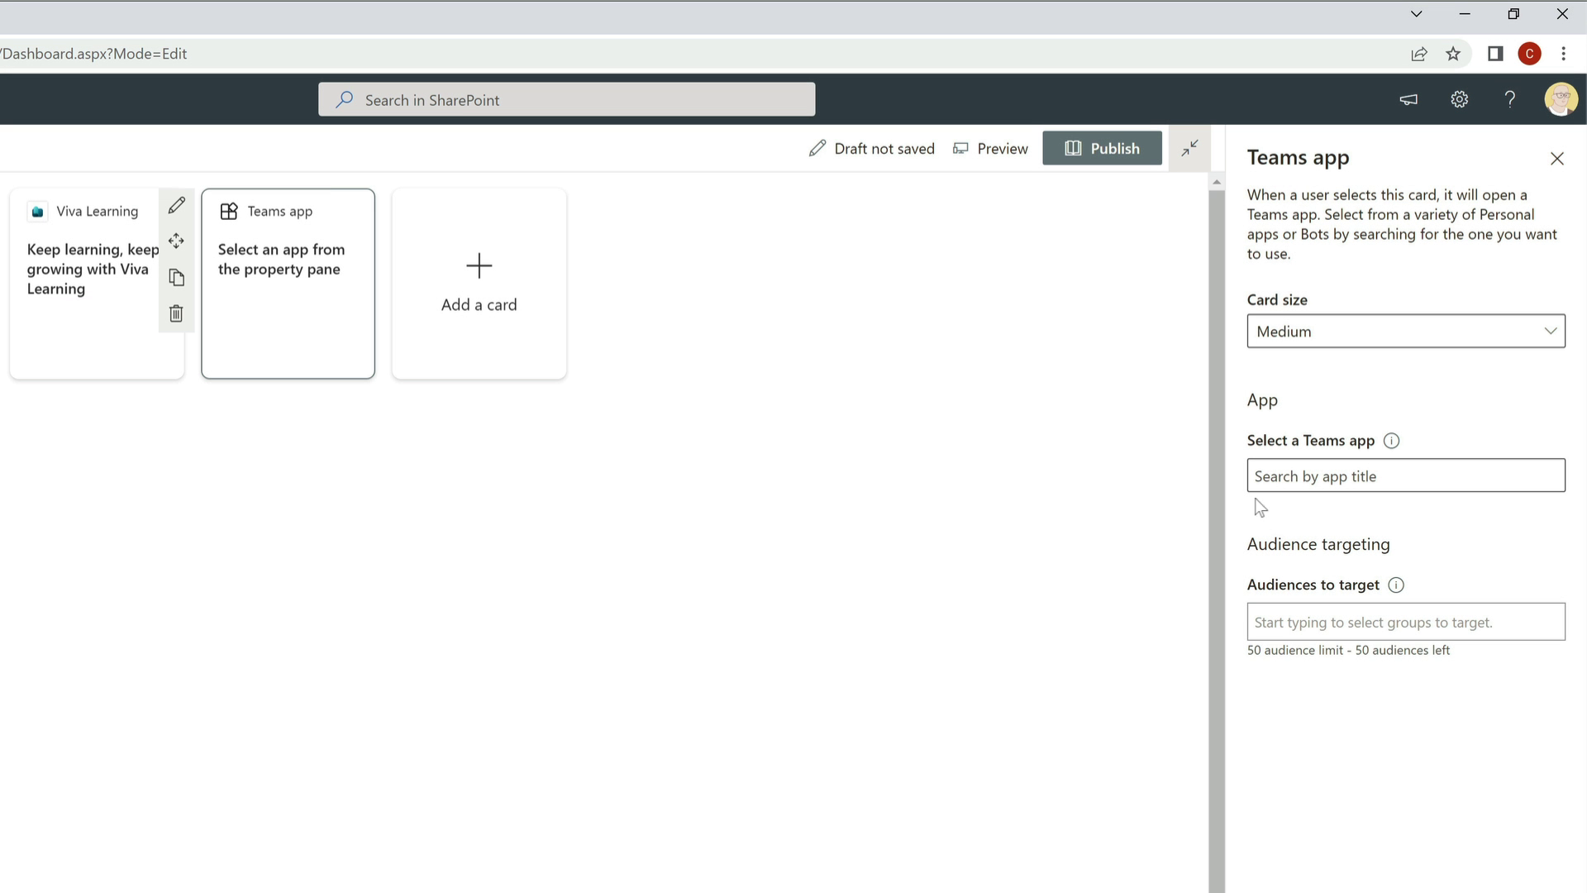
left_click(1296, 482)
type("in")
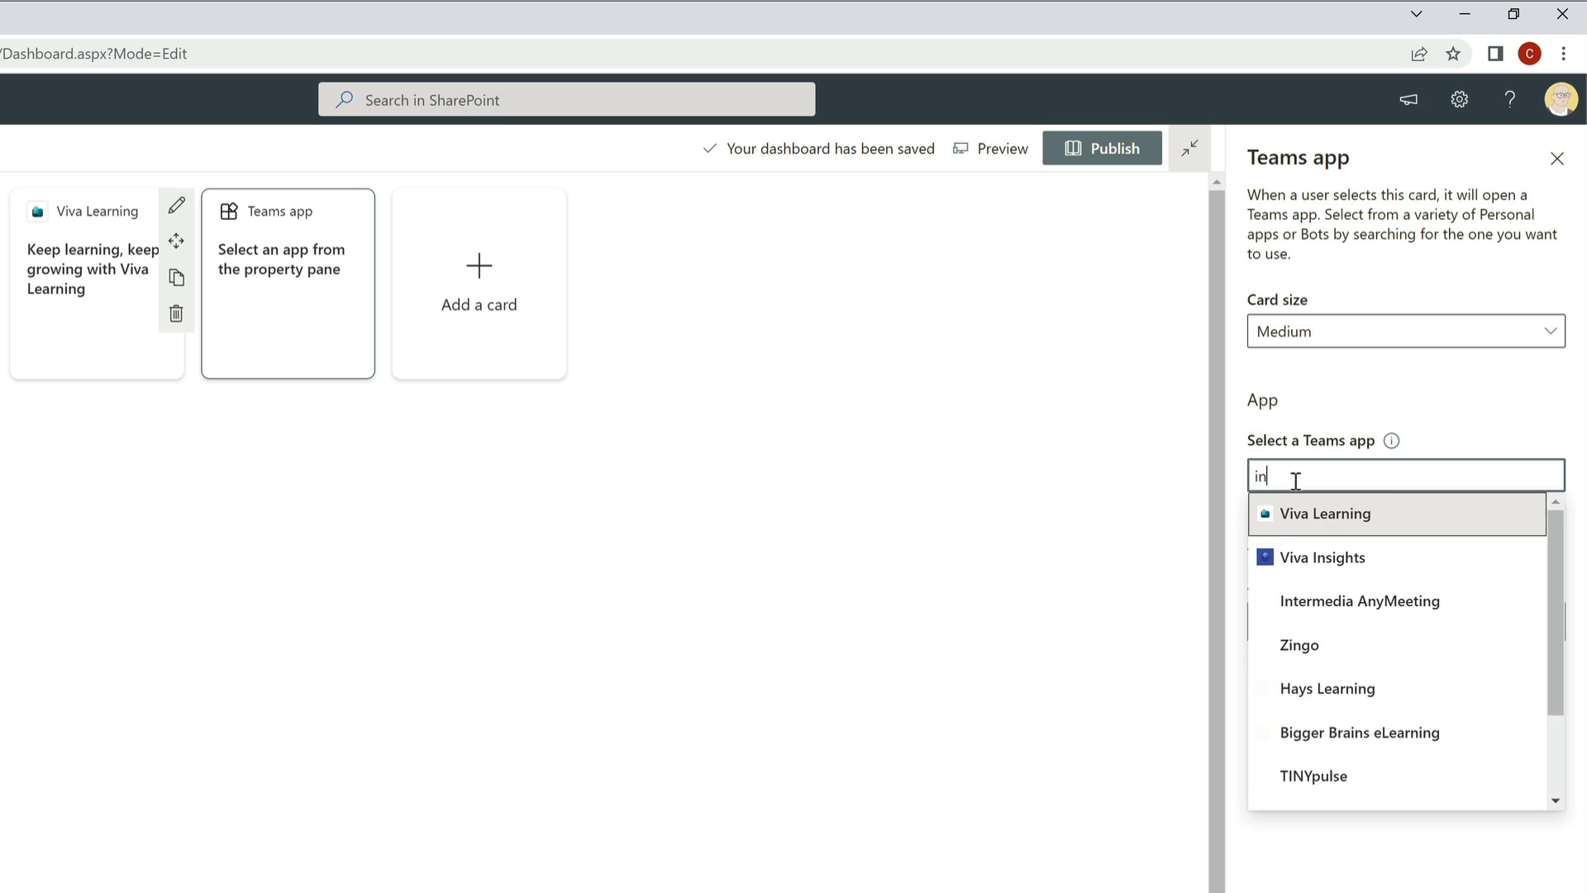
type("sight")
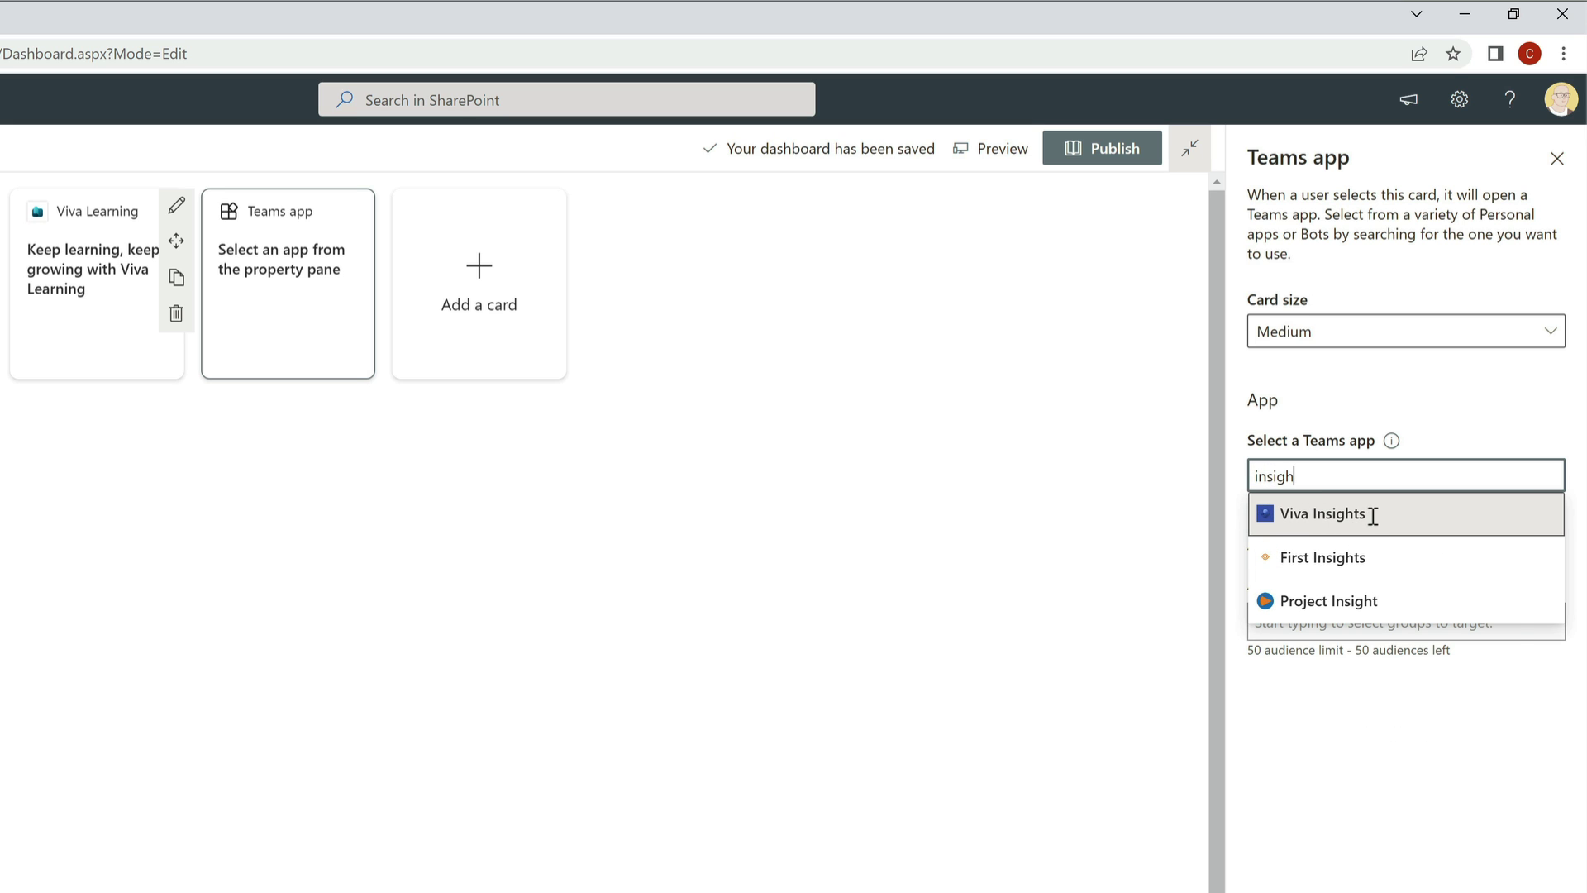
left_click(1322, 514)
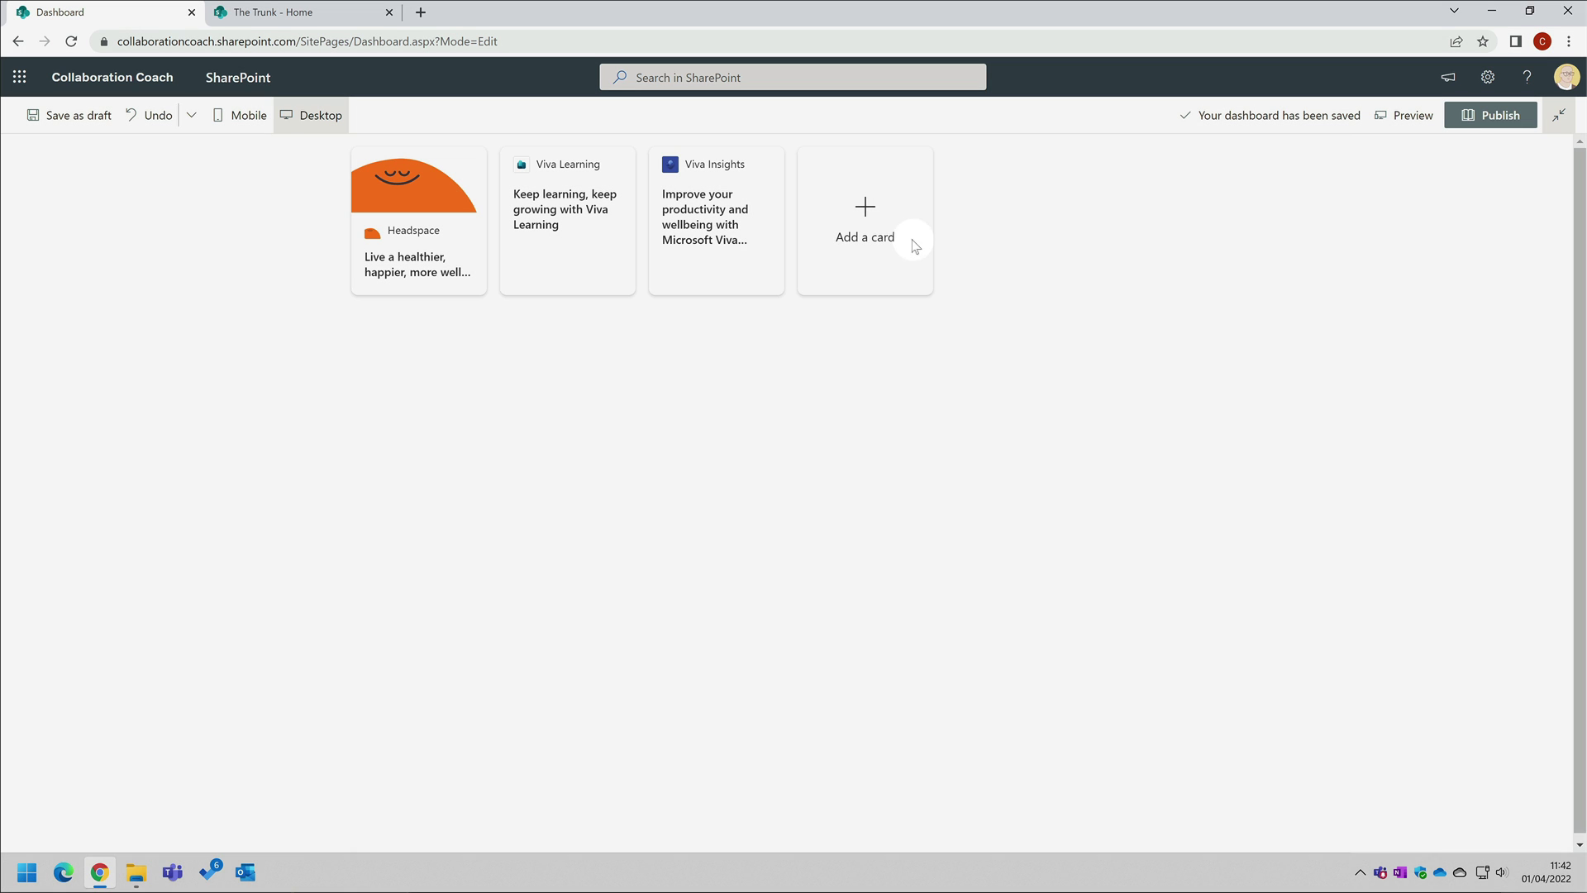
Add a Web link card after the Viva Insights card and open its properties for editing.
left_click(882, 214)
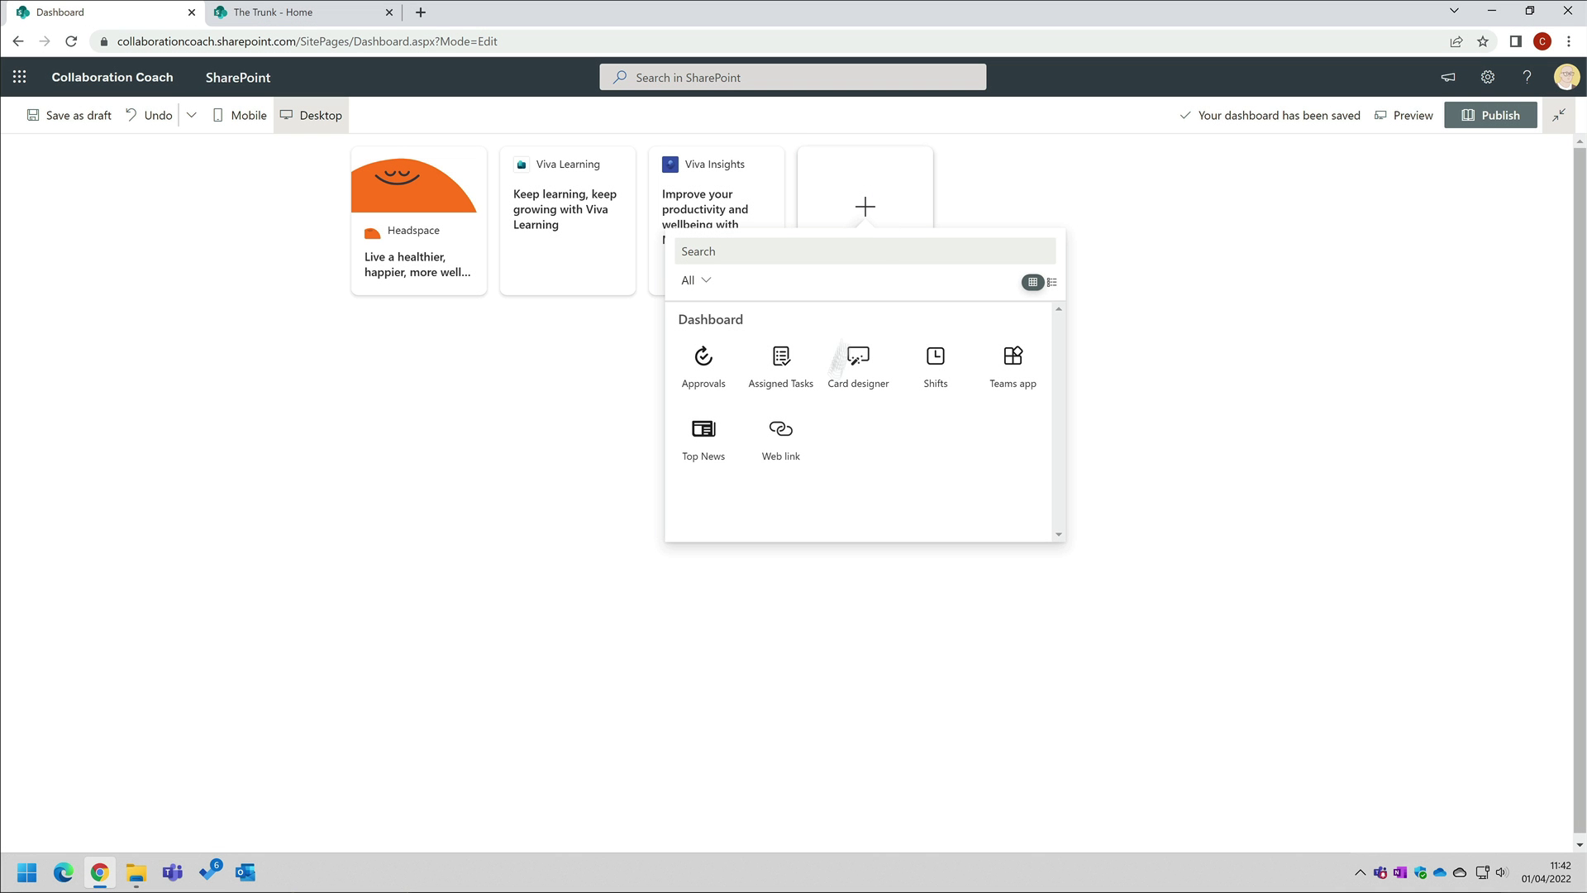
left_click(784, 430)
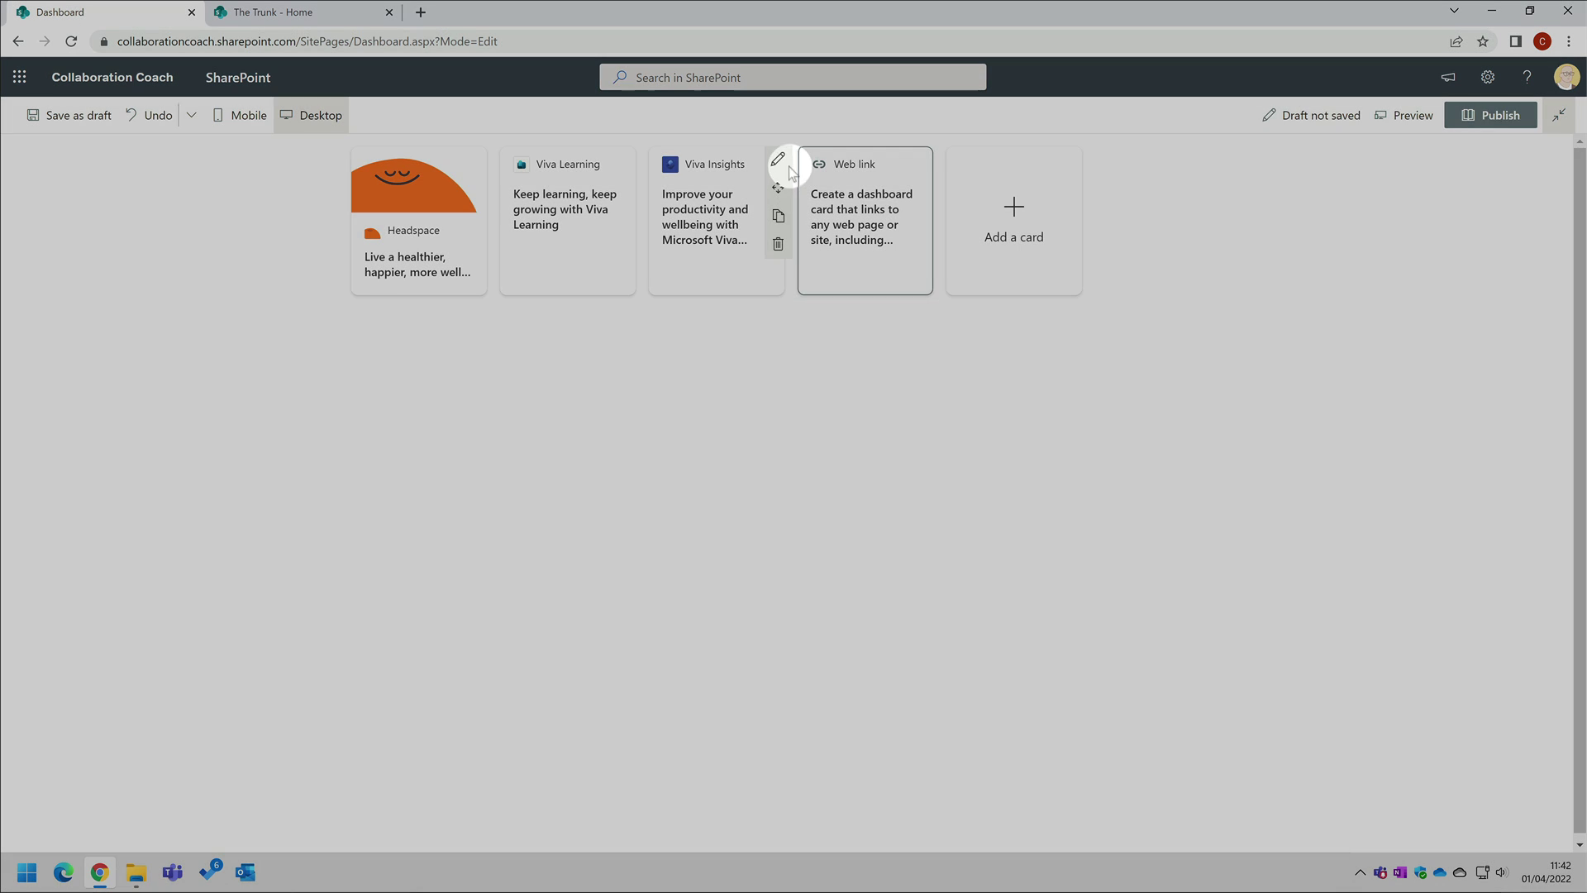
left_click(777, 159)
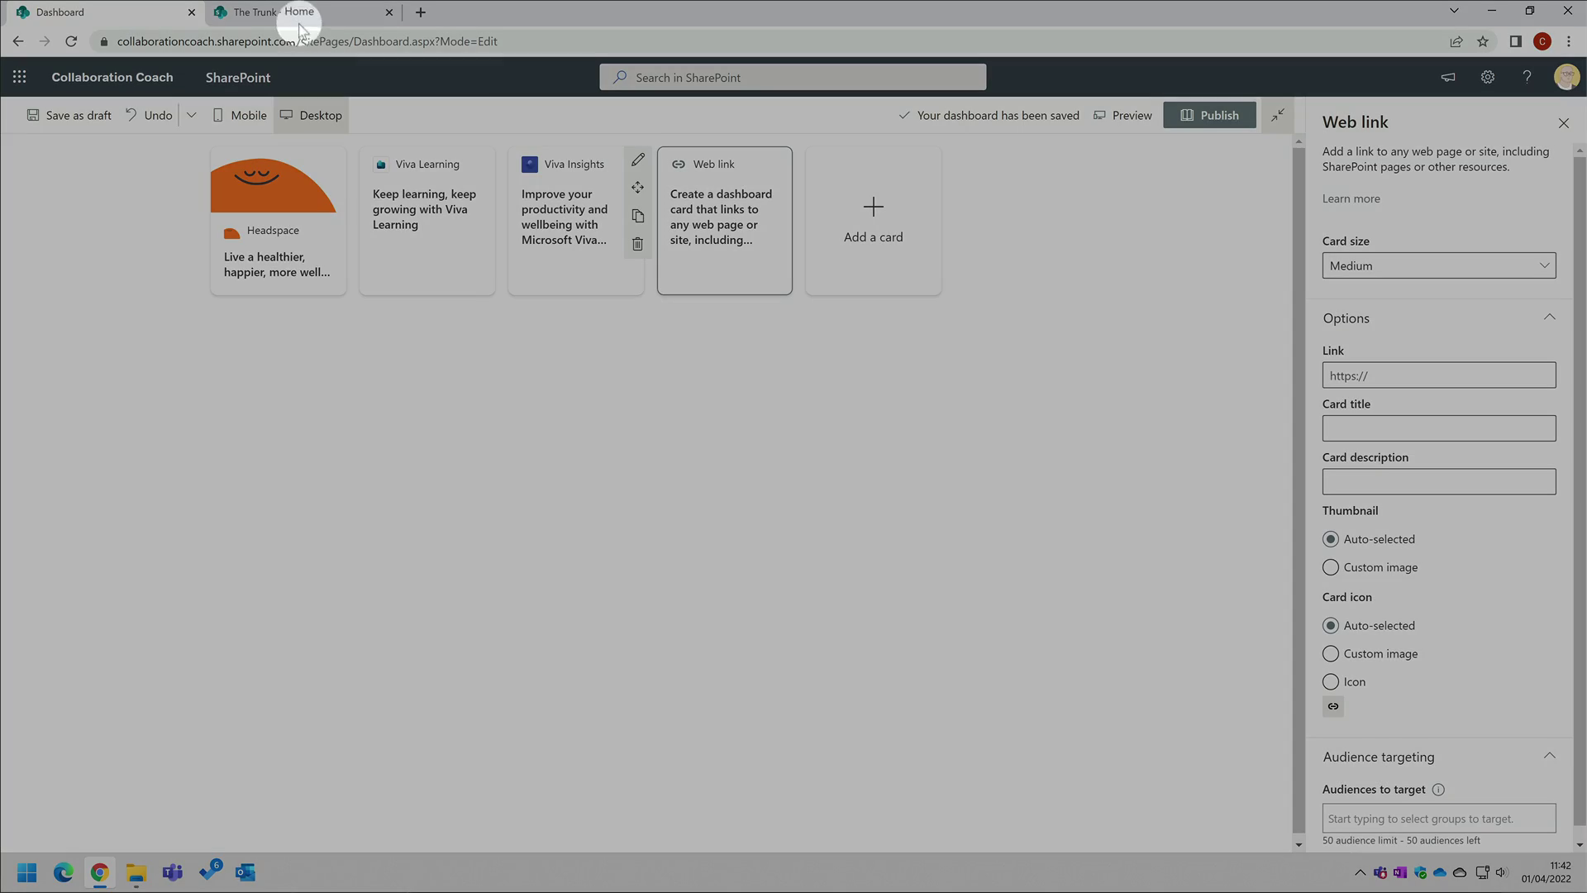
Copy the link address of Your Benefits from The Trunk site's Find It navigation and return to the dashboard.
left_click(301, 14)
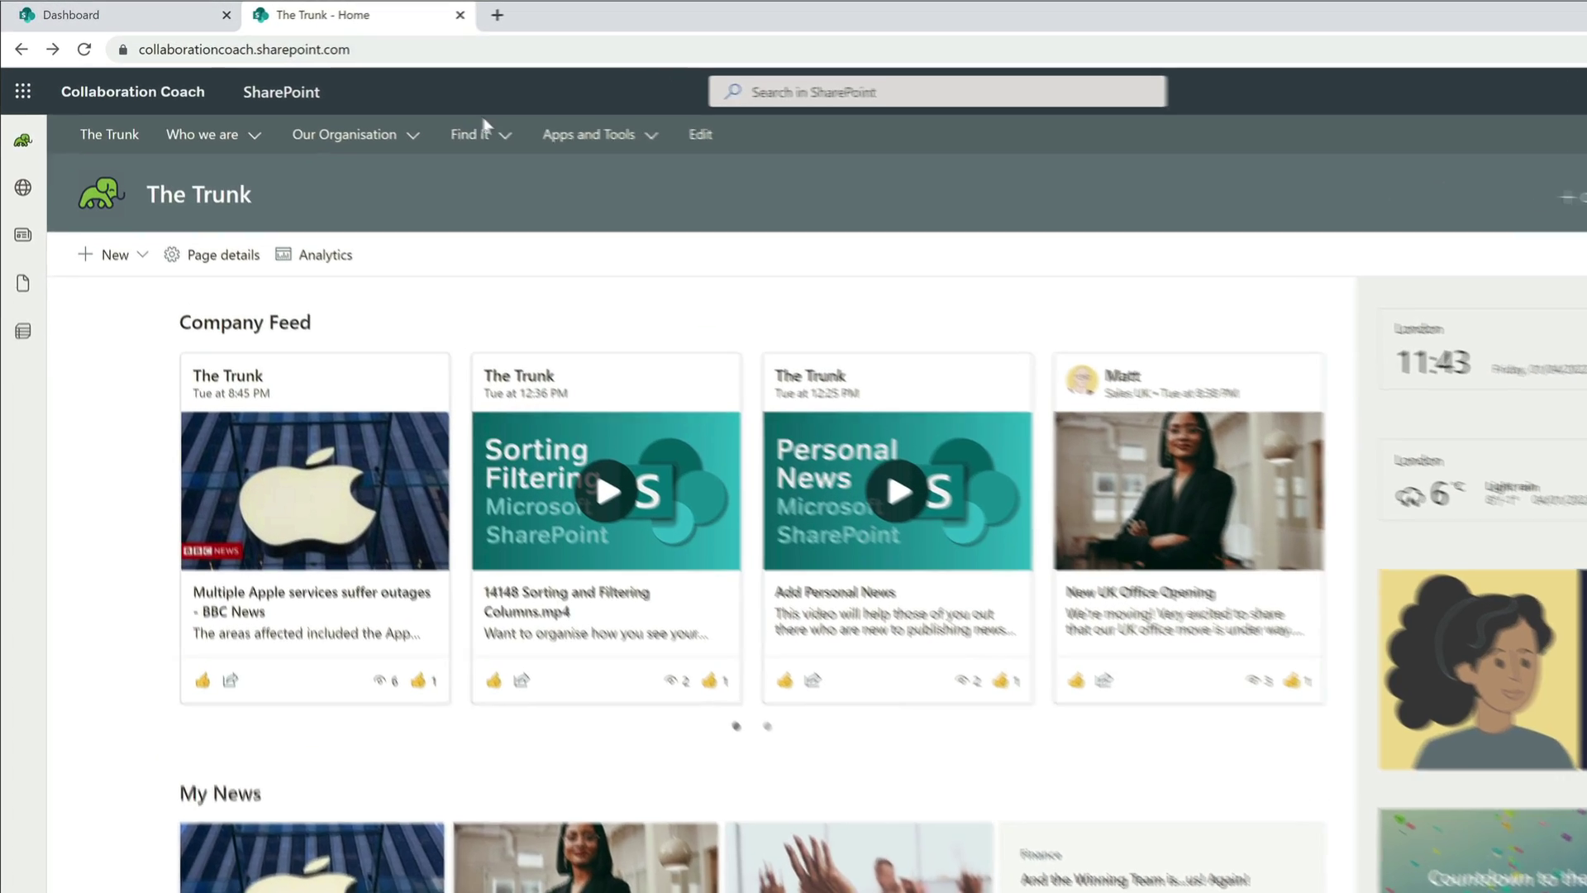
left_click(430, 117)
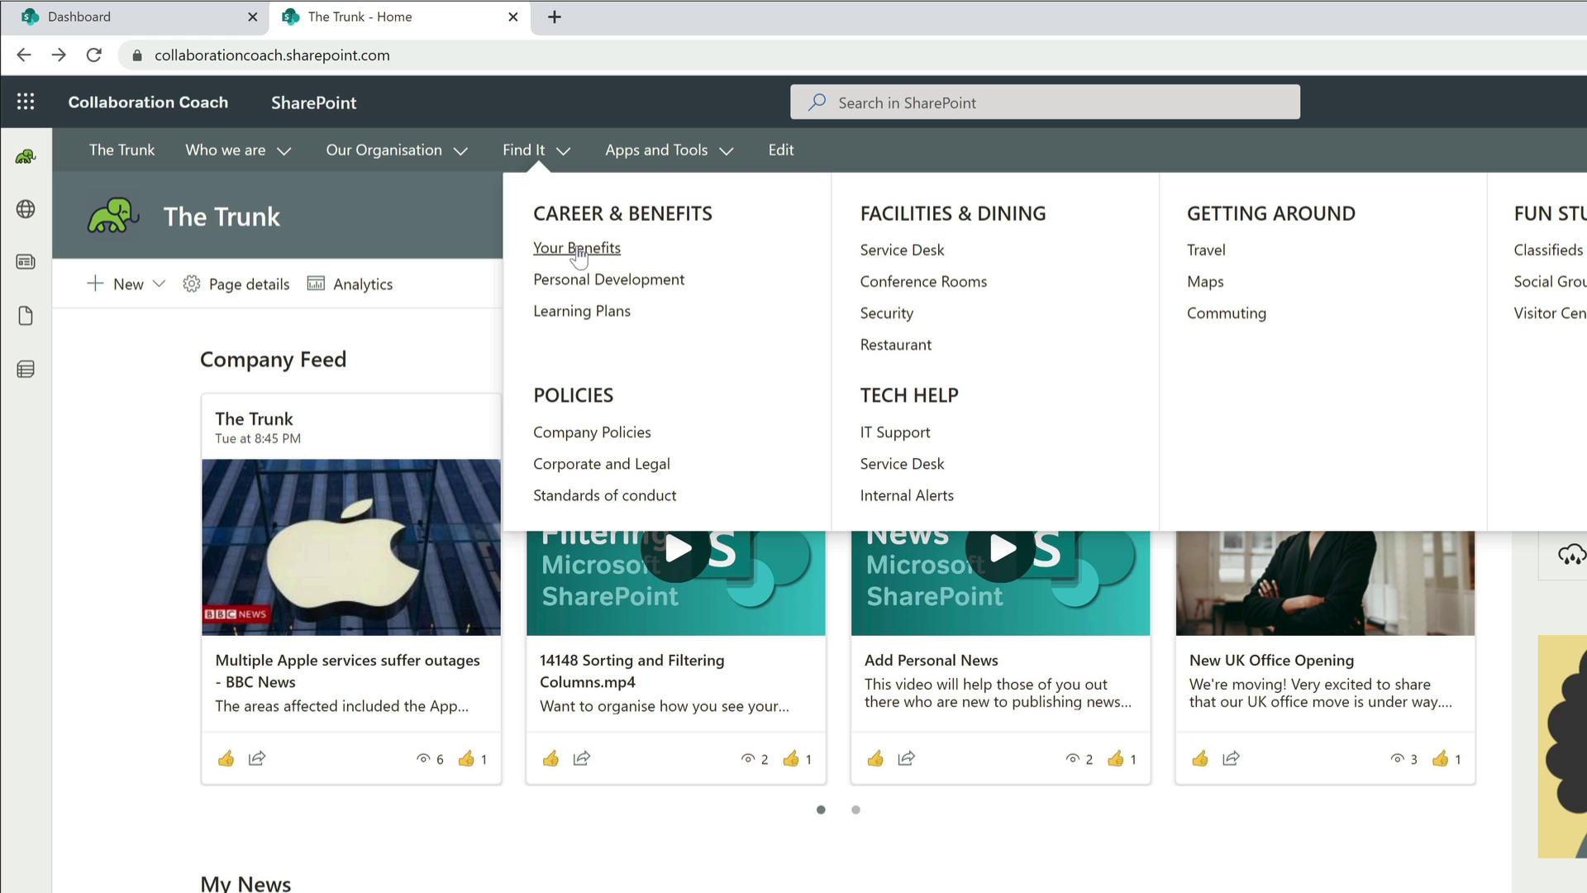
right_click(579, 256)
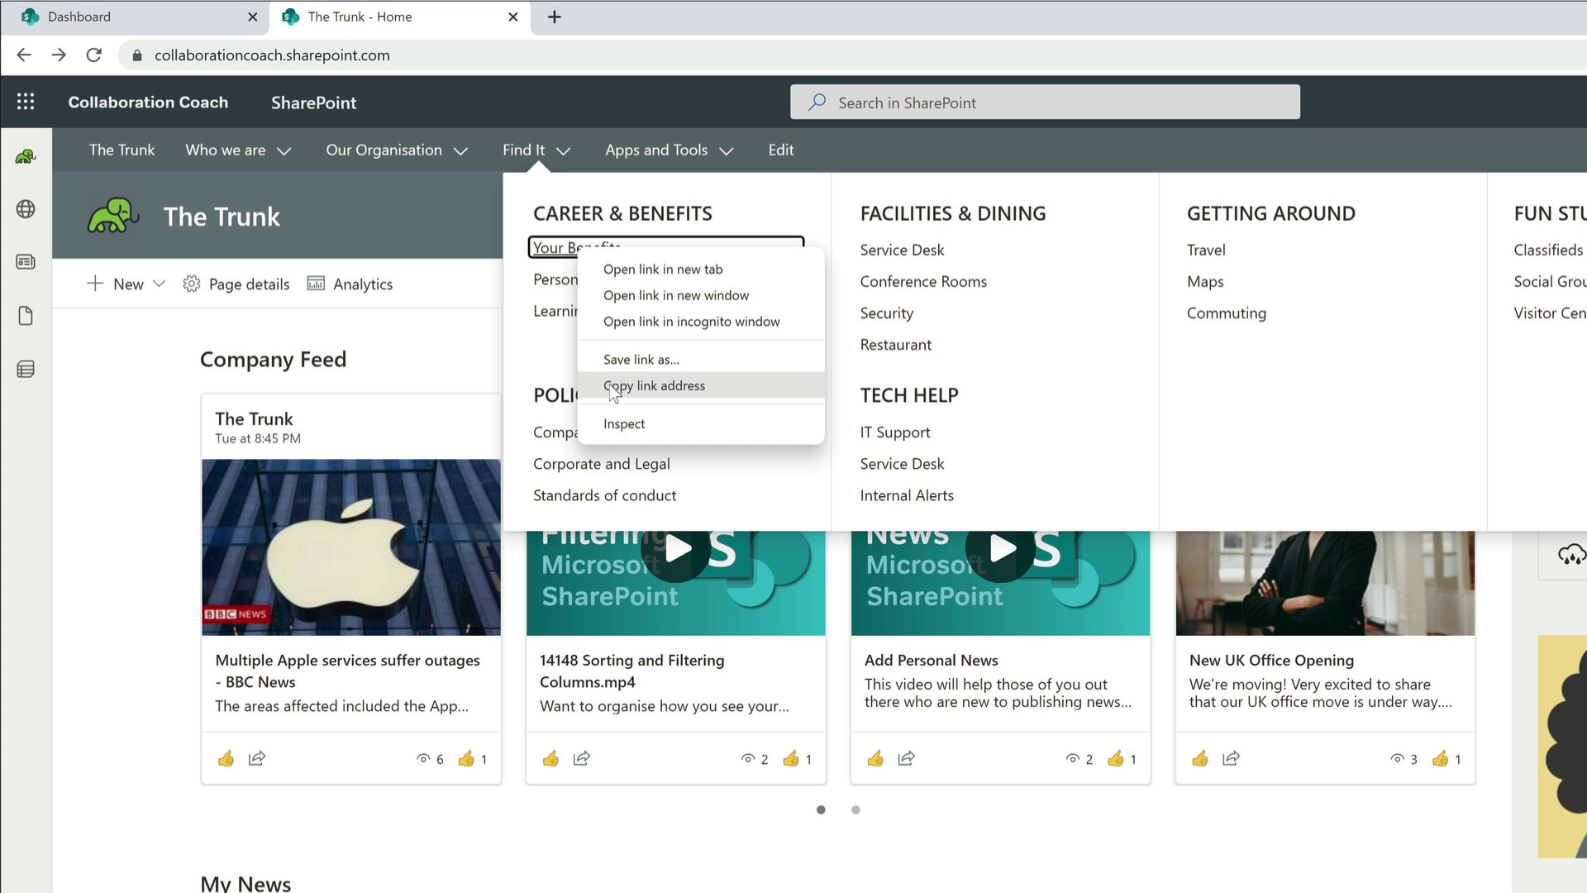
left_click(733, 387)
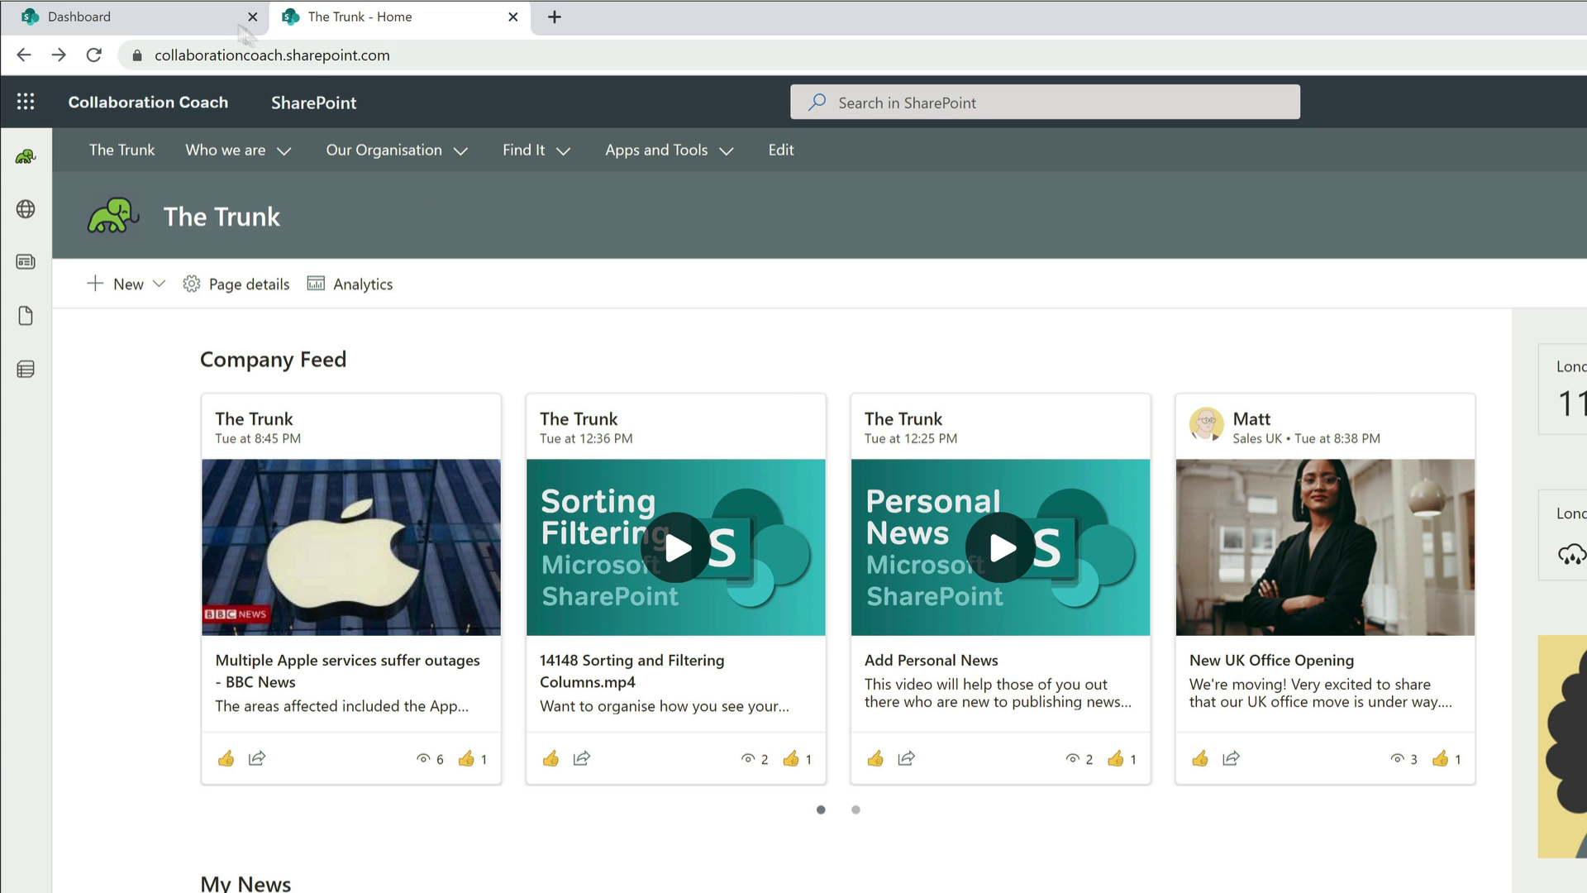
left_click(164, 22)
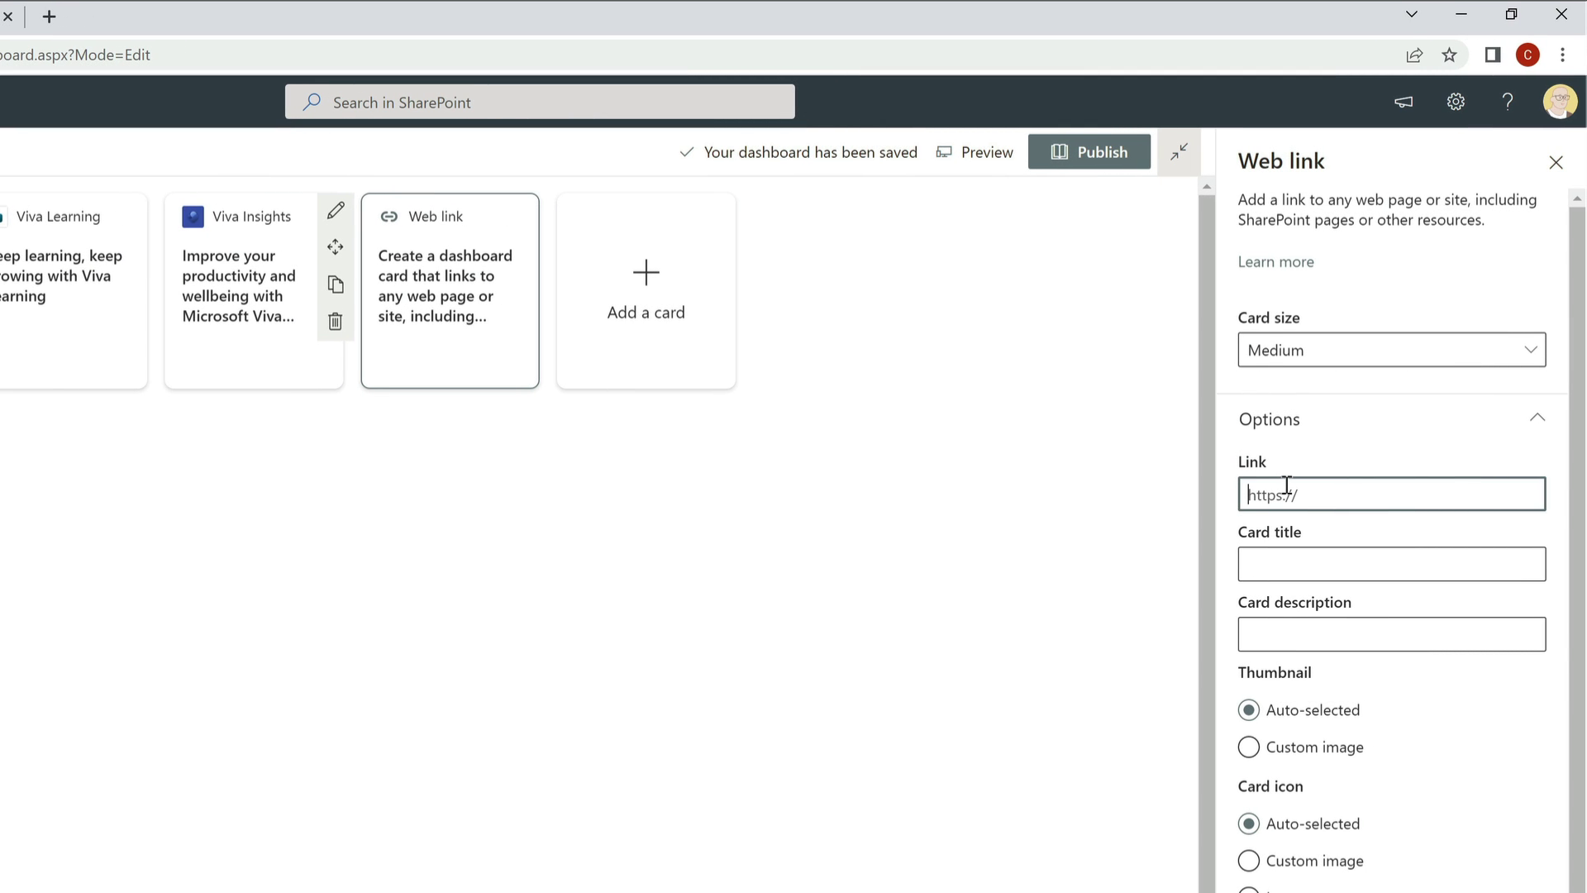
Link the card to the copied Your Benefits address, replace its description with "Your benefits portal", and close its properties.
key("ctrl+v")
left_click(1372, 562)
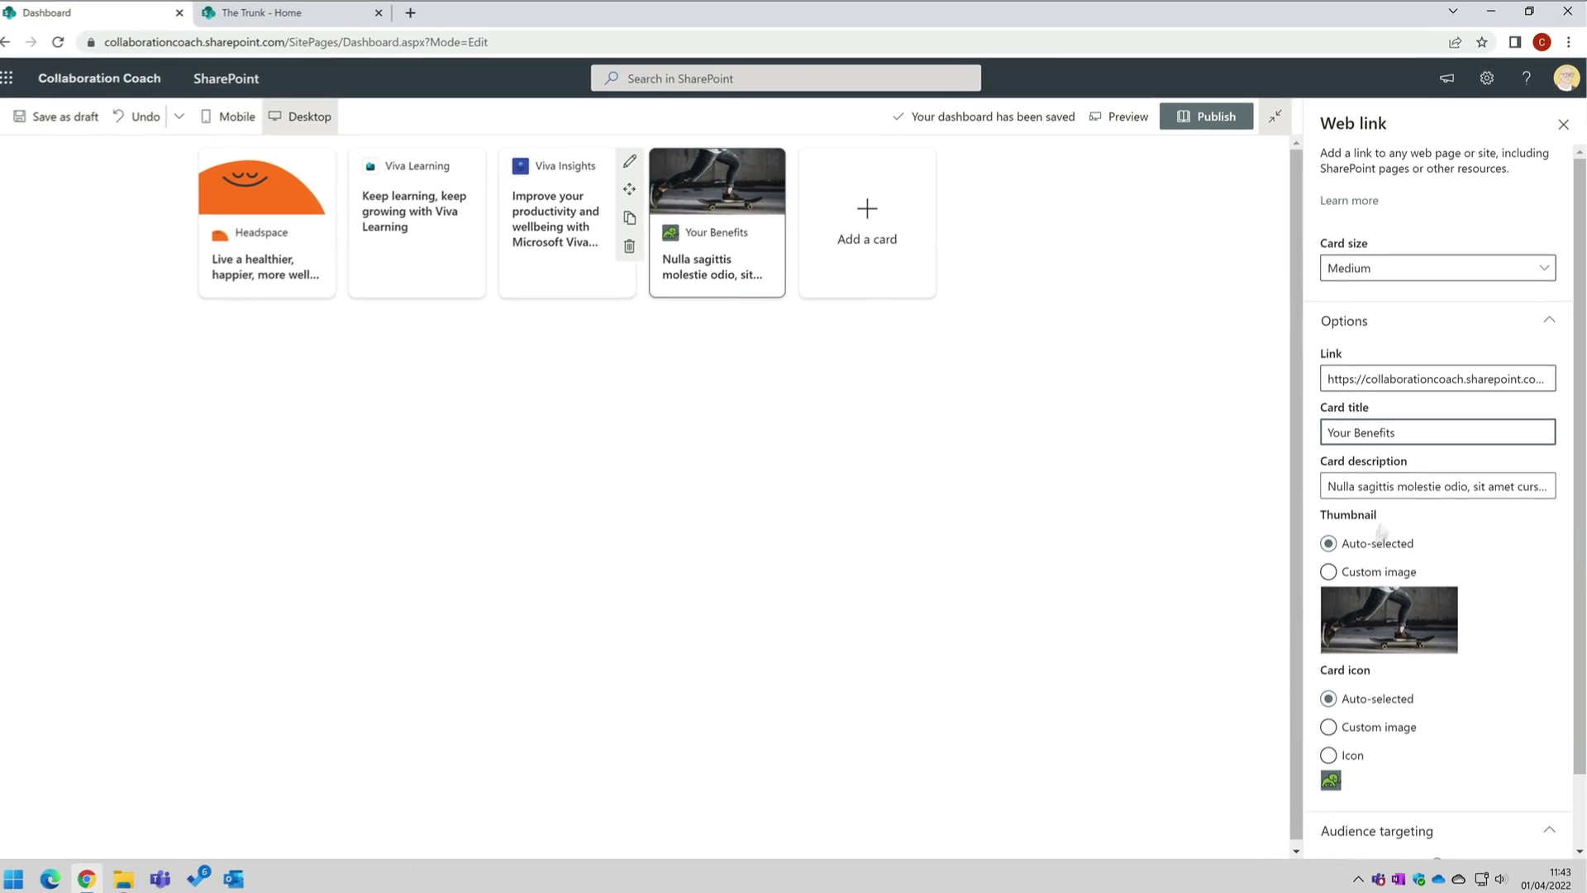
triple_click(1395, 483)
key("ctrl+v")
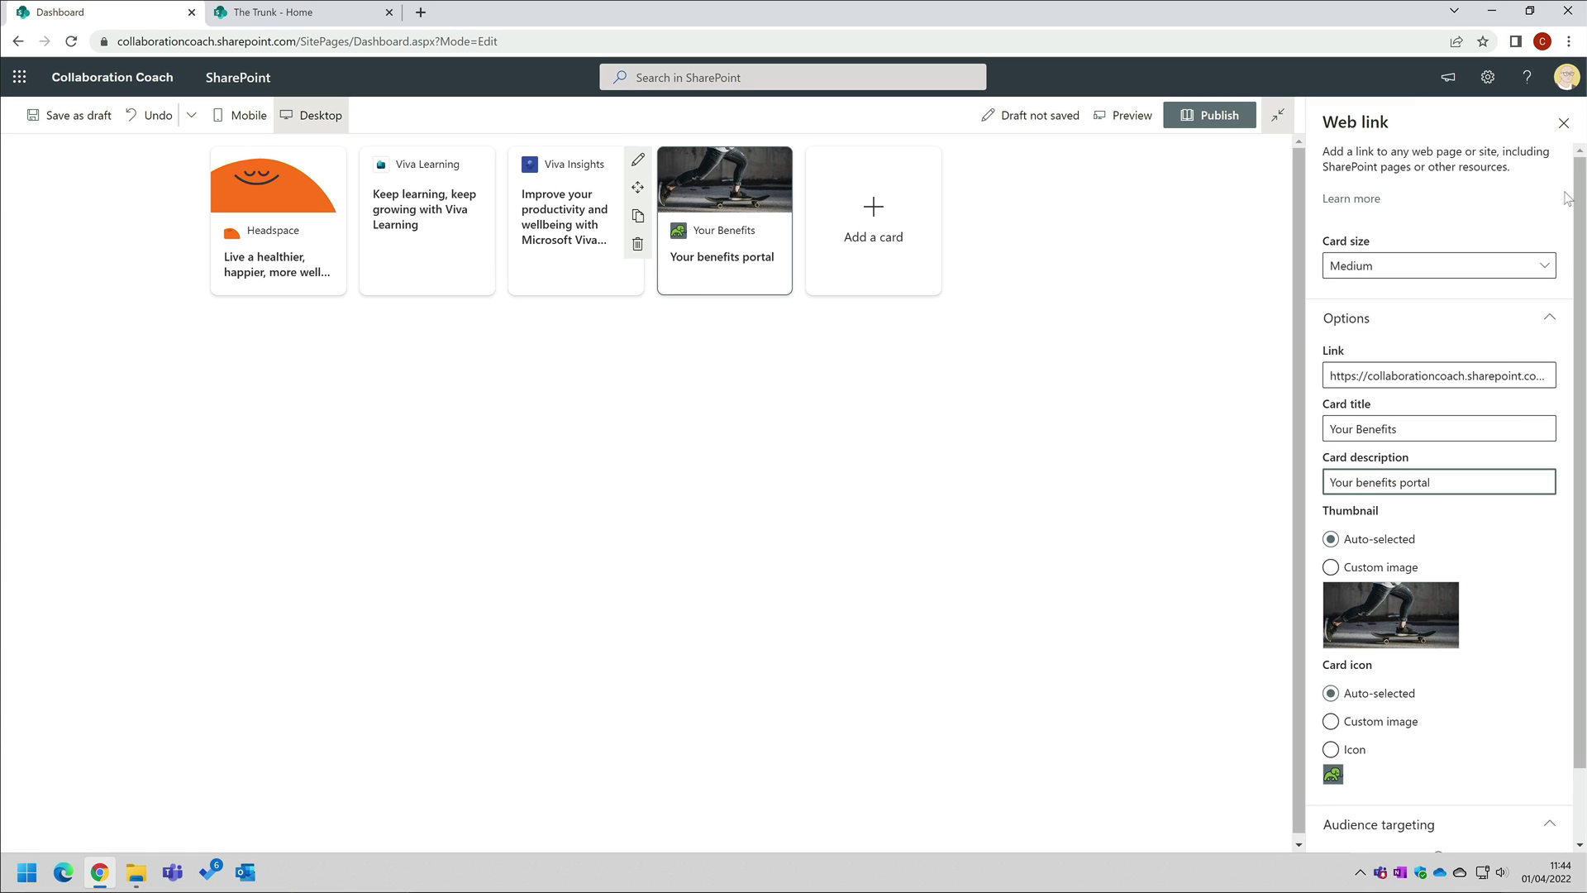
left_click(1563, 122)
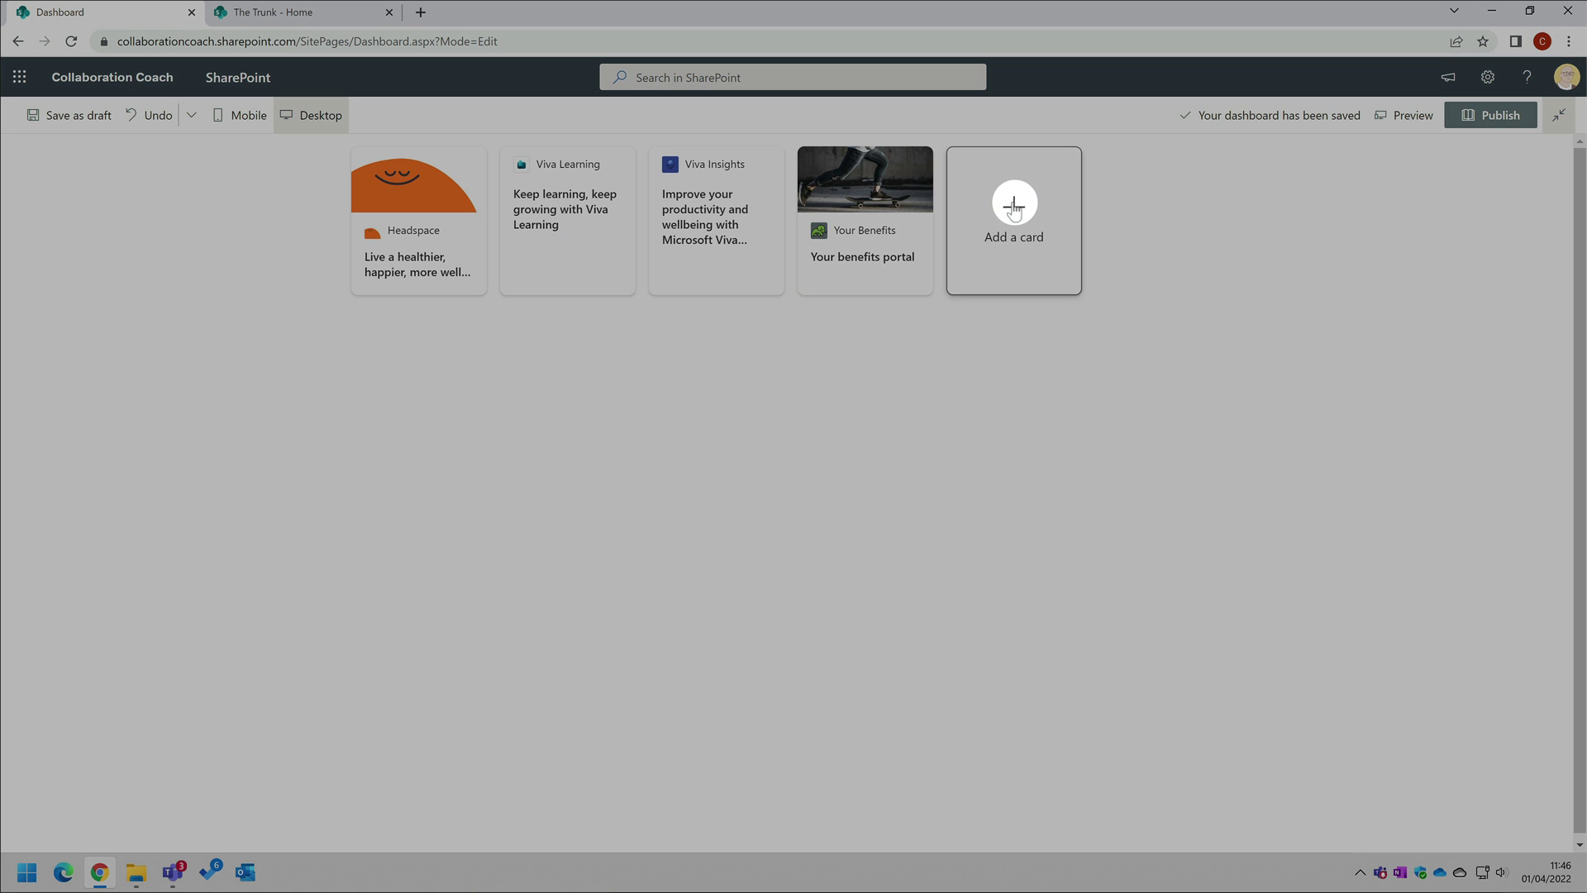
Add a Card designer card after Your Benefits, using the Image template and the Large card size.
left_click(1014, 208)
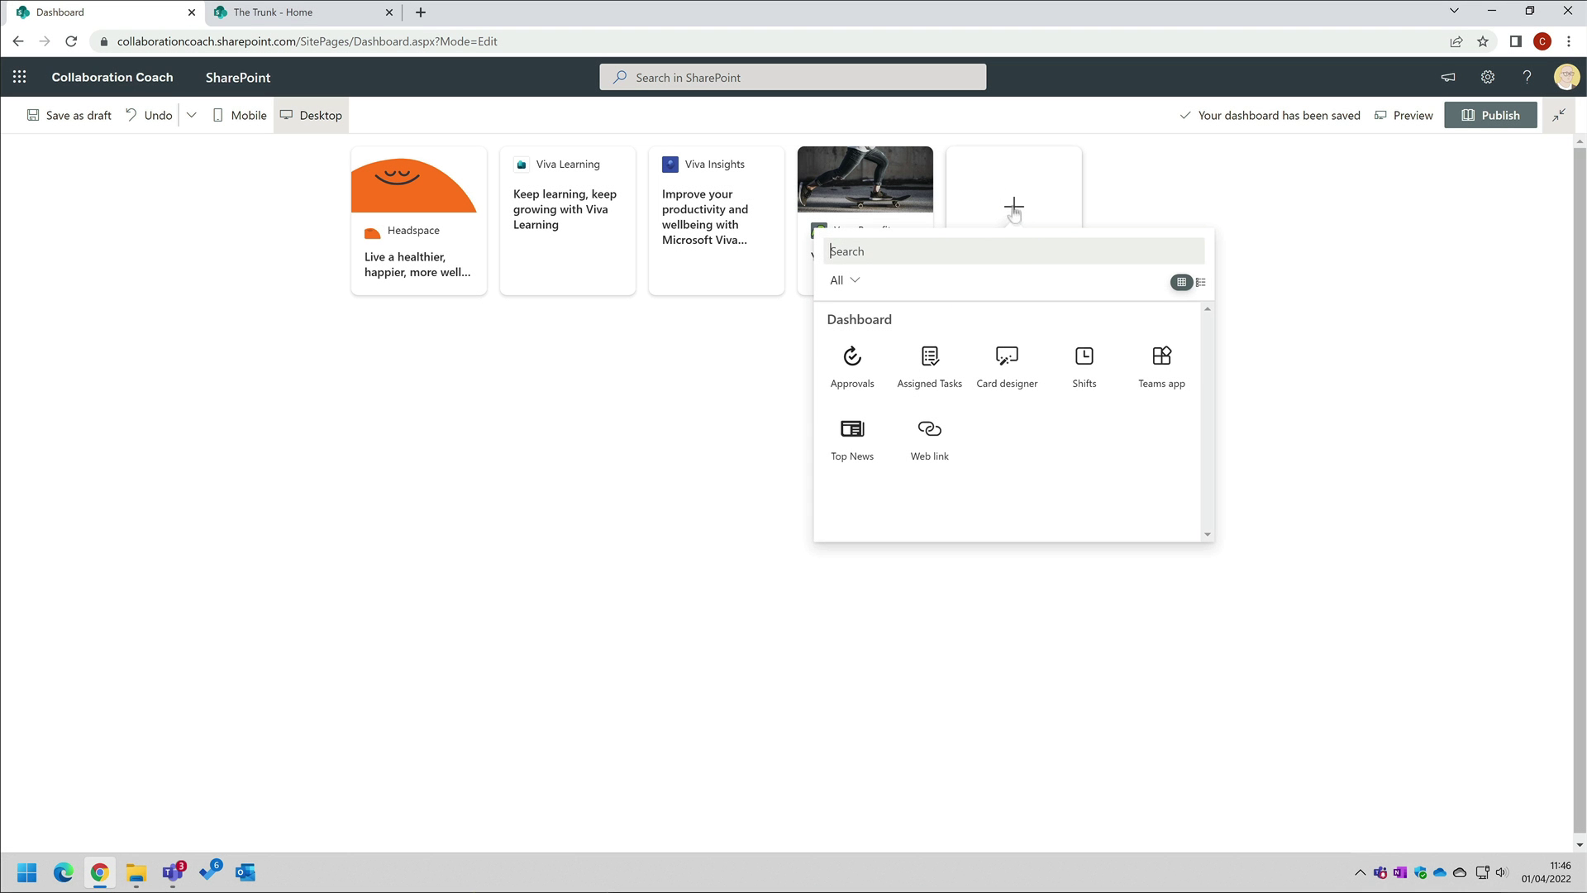
left_click(1005, 354)
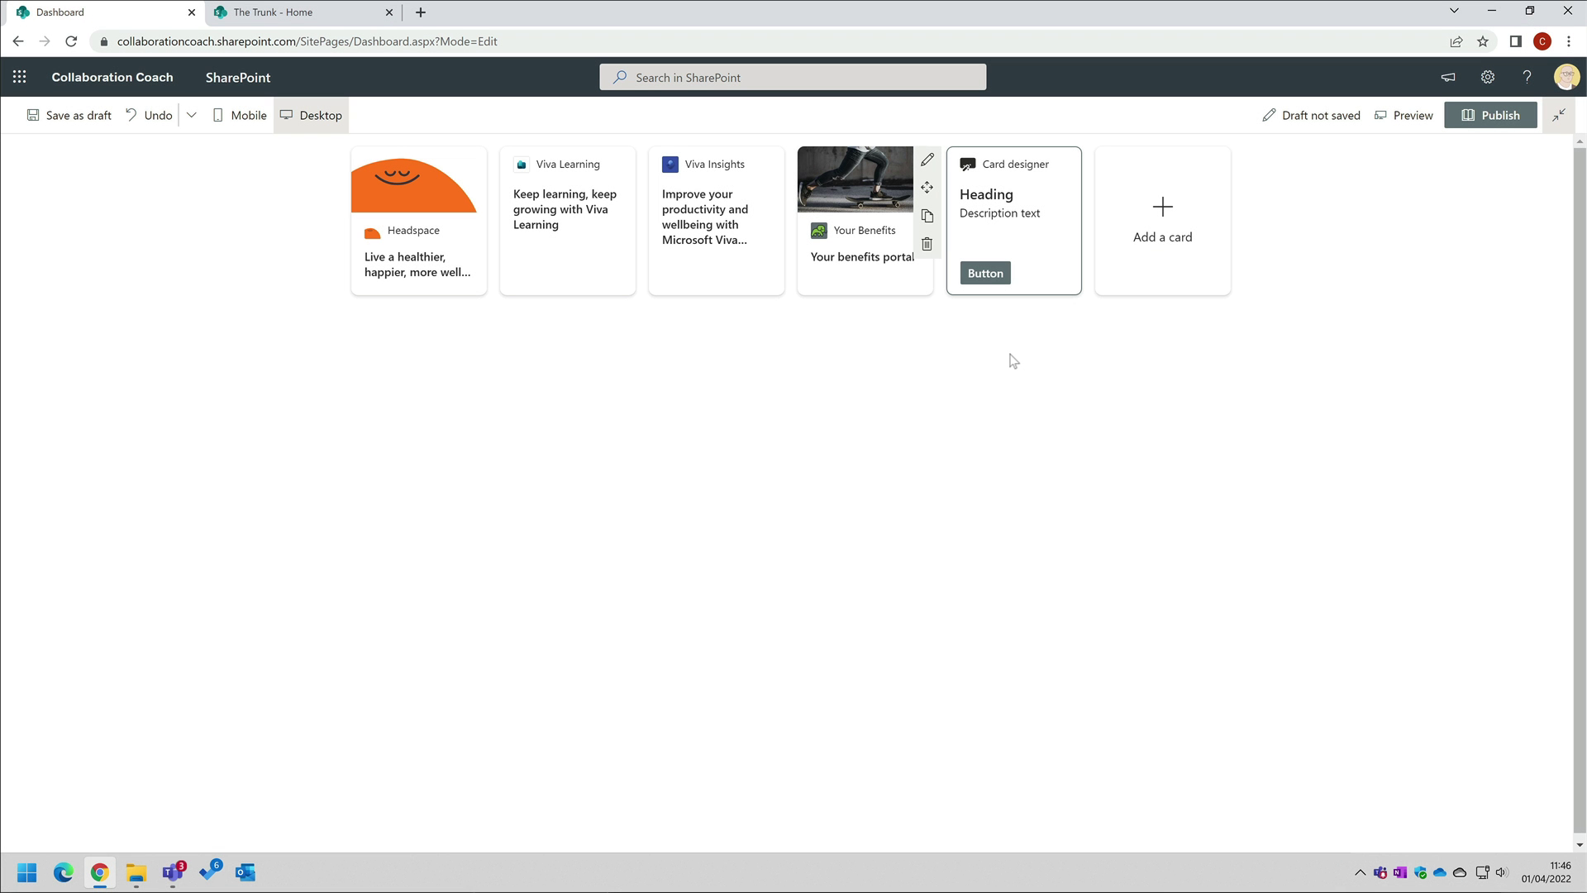
left_click(927, 160)
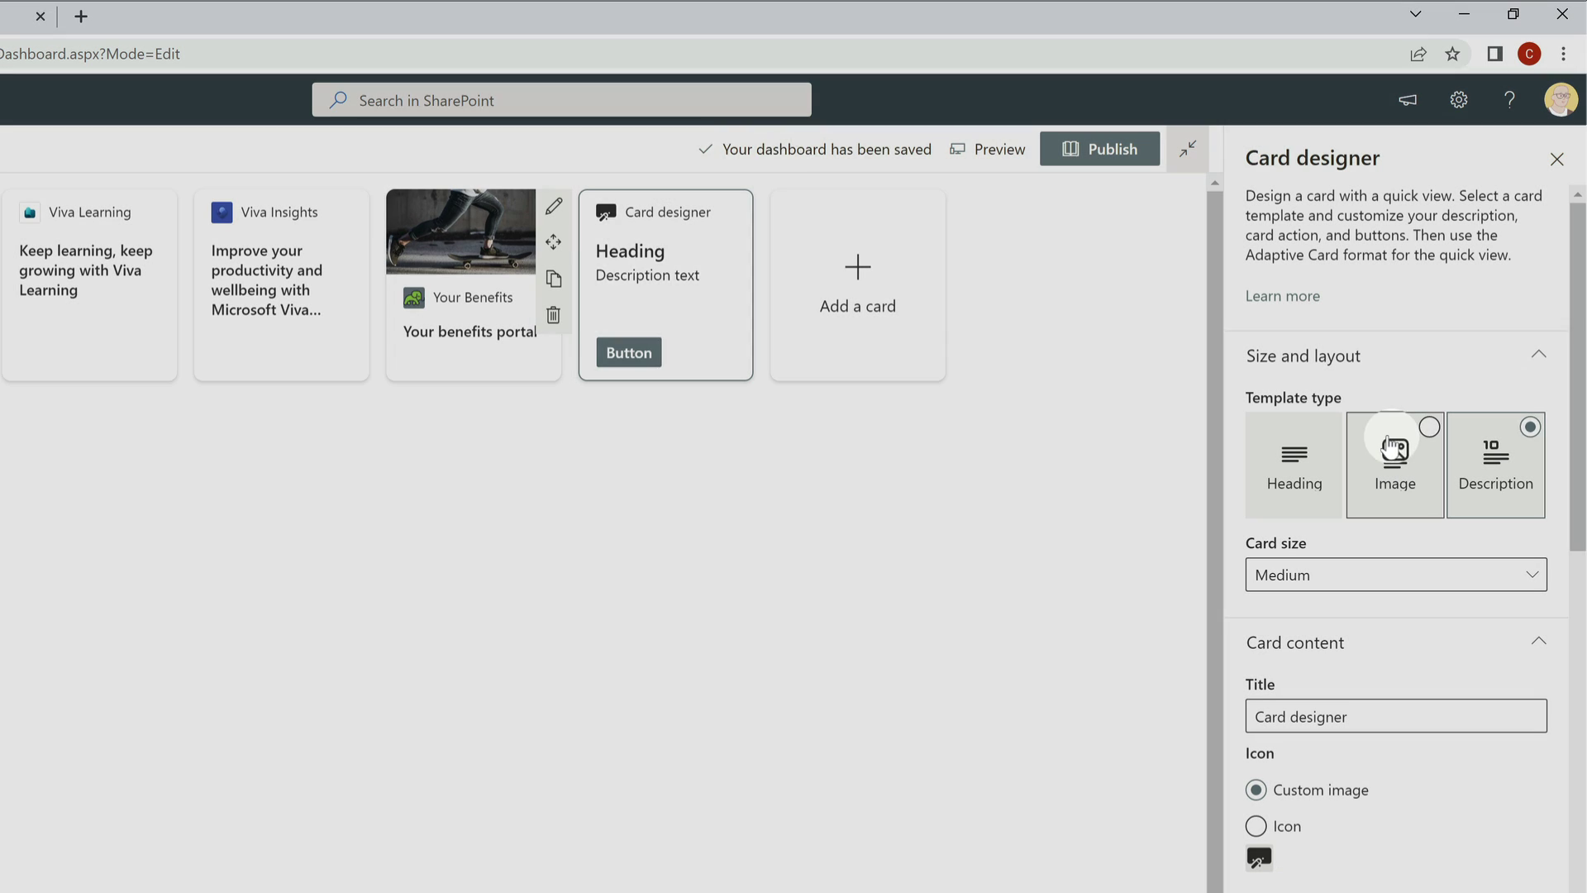
left_click(1391, 467)
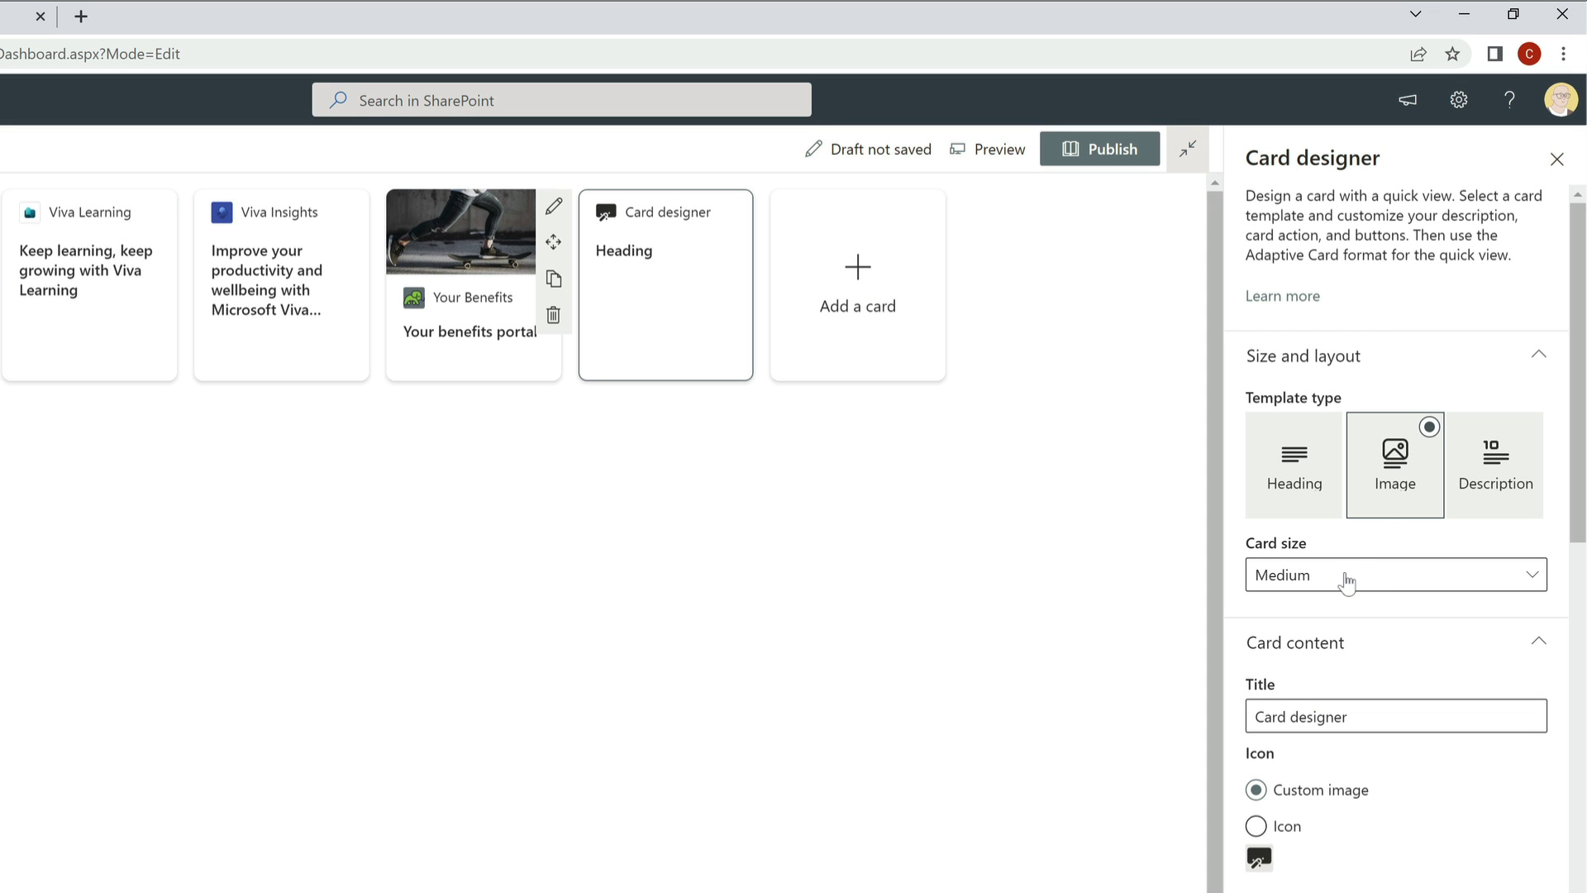
left_click(1347, 581)
left_click(1314, 647)
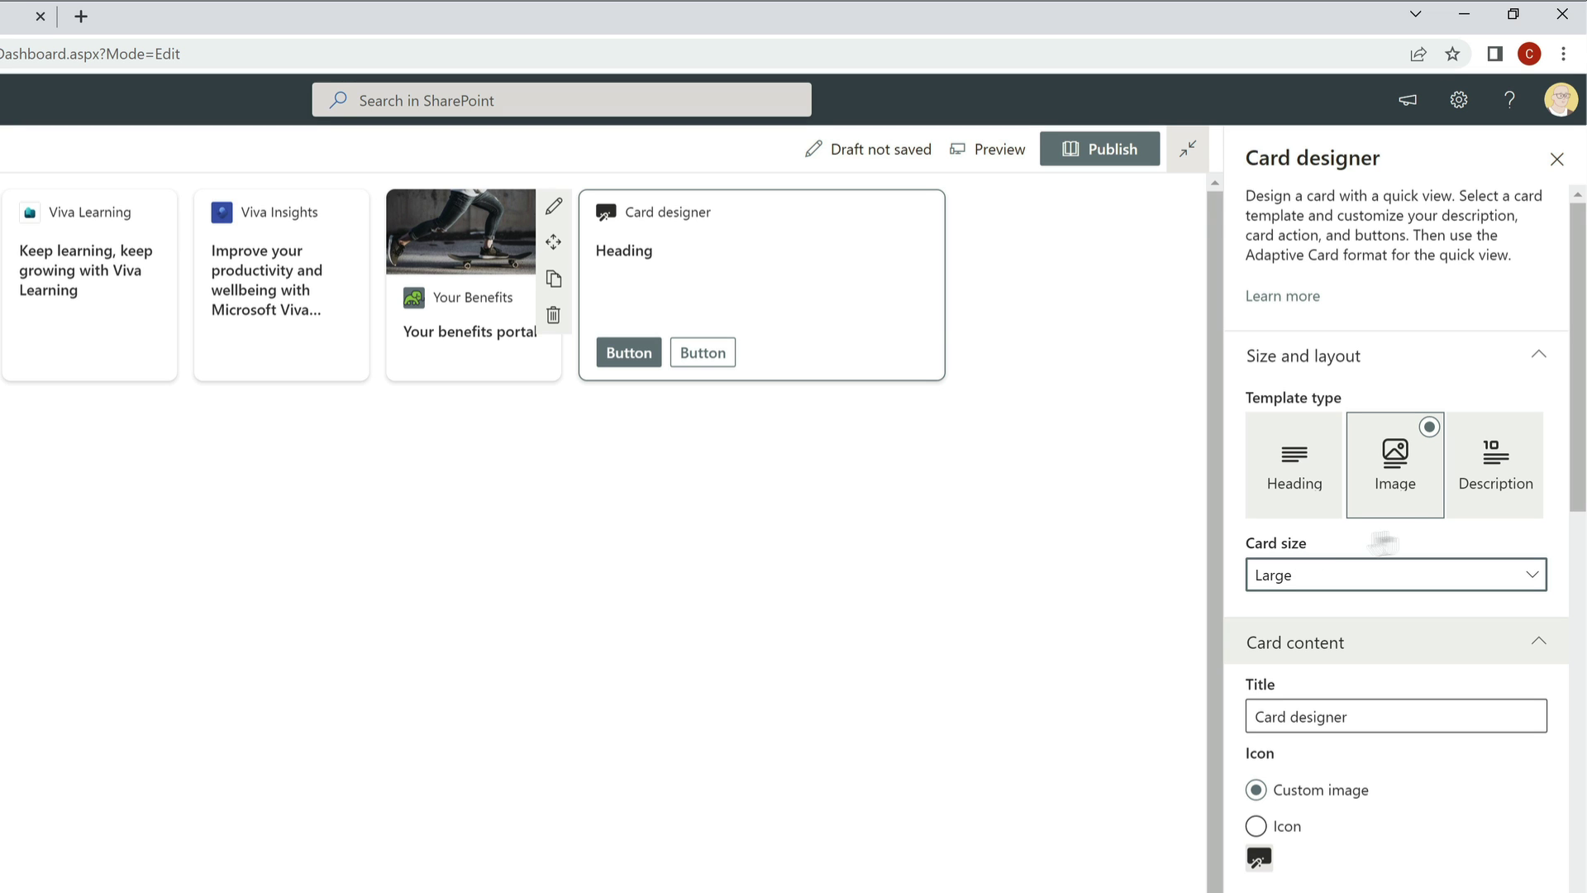
Change the designer card's icon to the masked teddy bear picture found by searching stock images for "wellbeing".
scroll(1443, 518, "down", 3)
left_click(1299, 693)
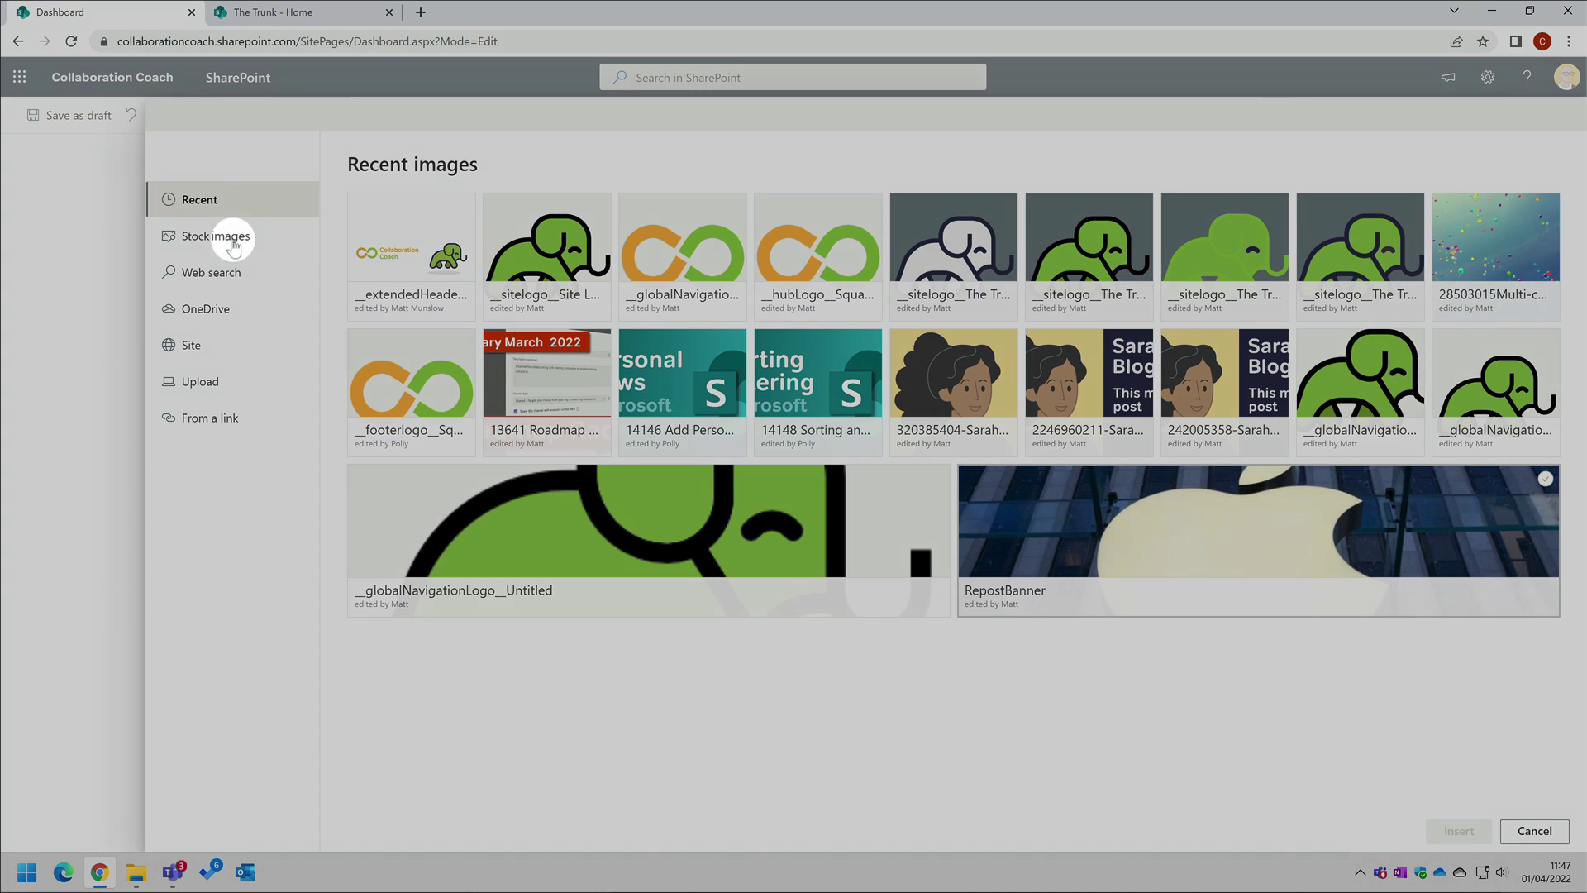
left_click(178, 243)
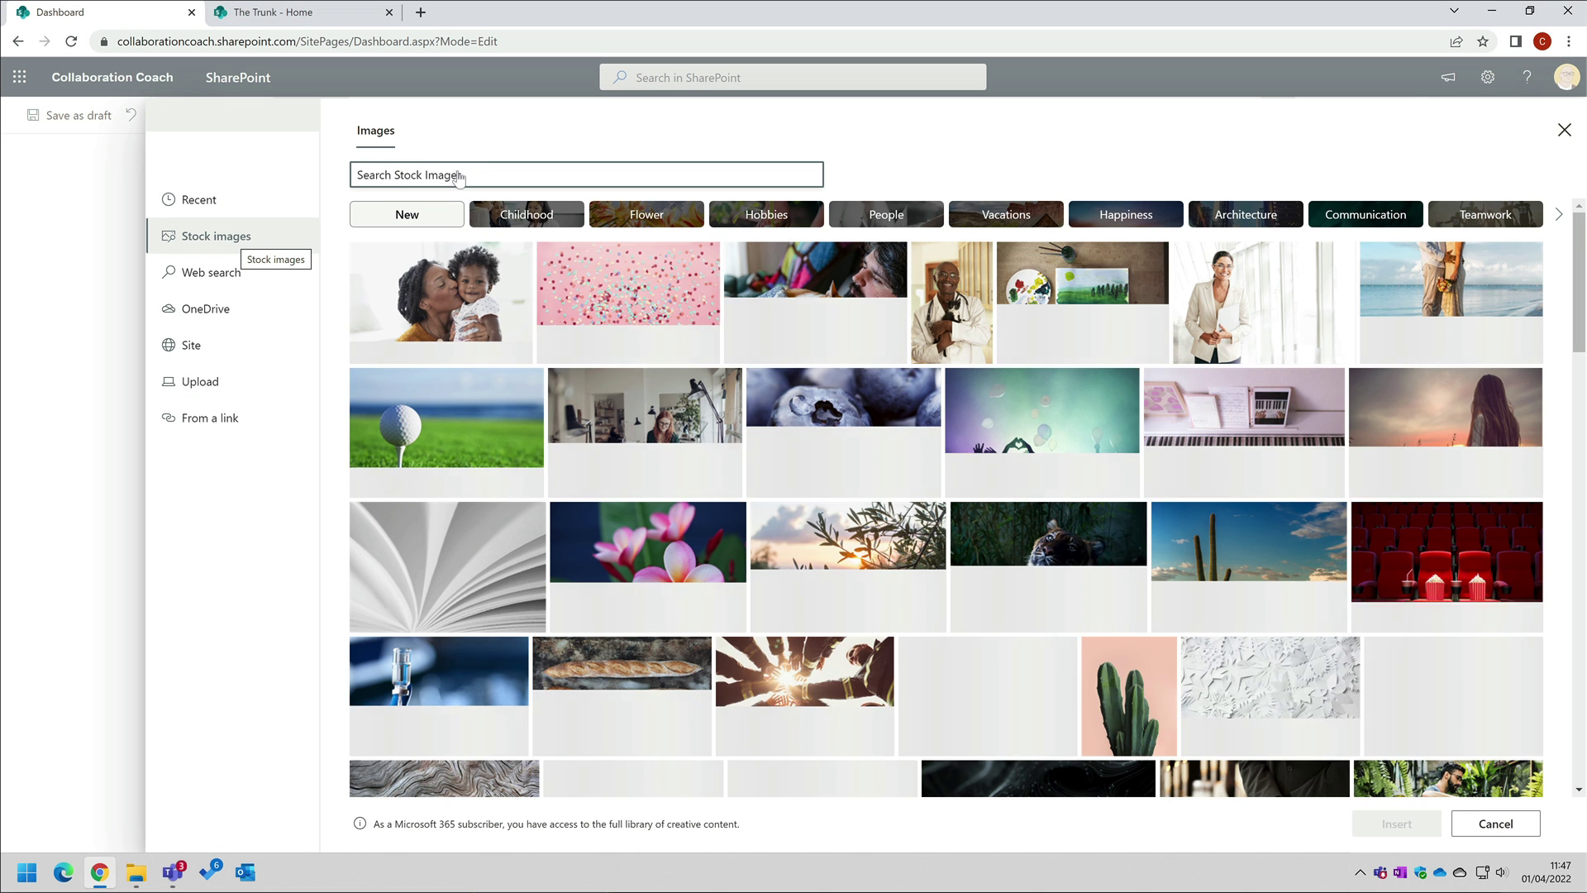
type("wellbeing")
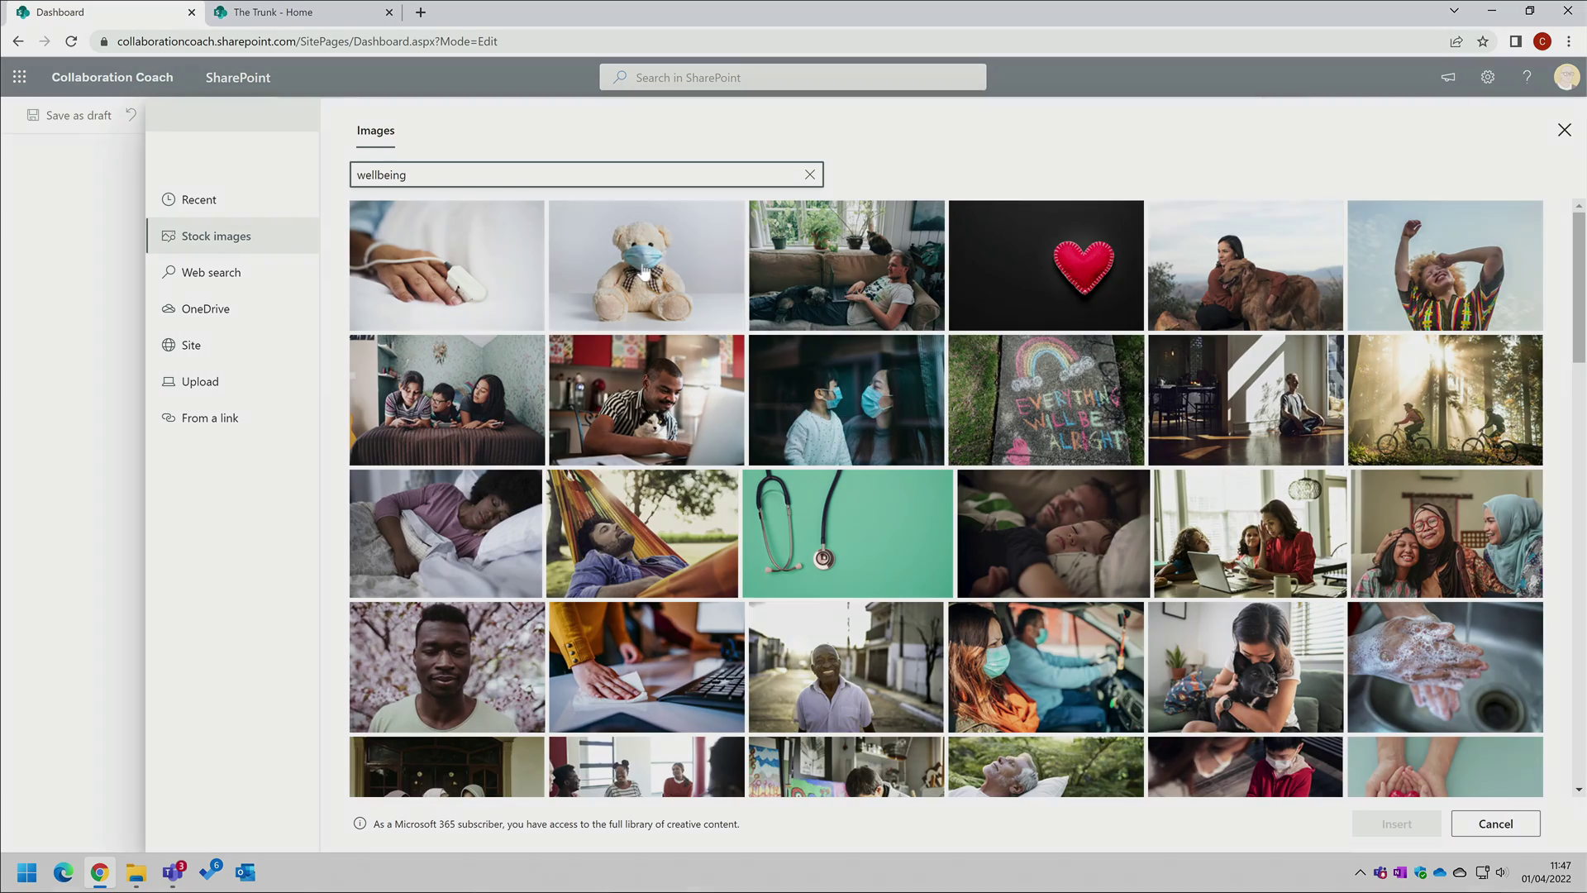
left_click(610, 272)
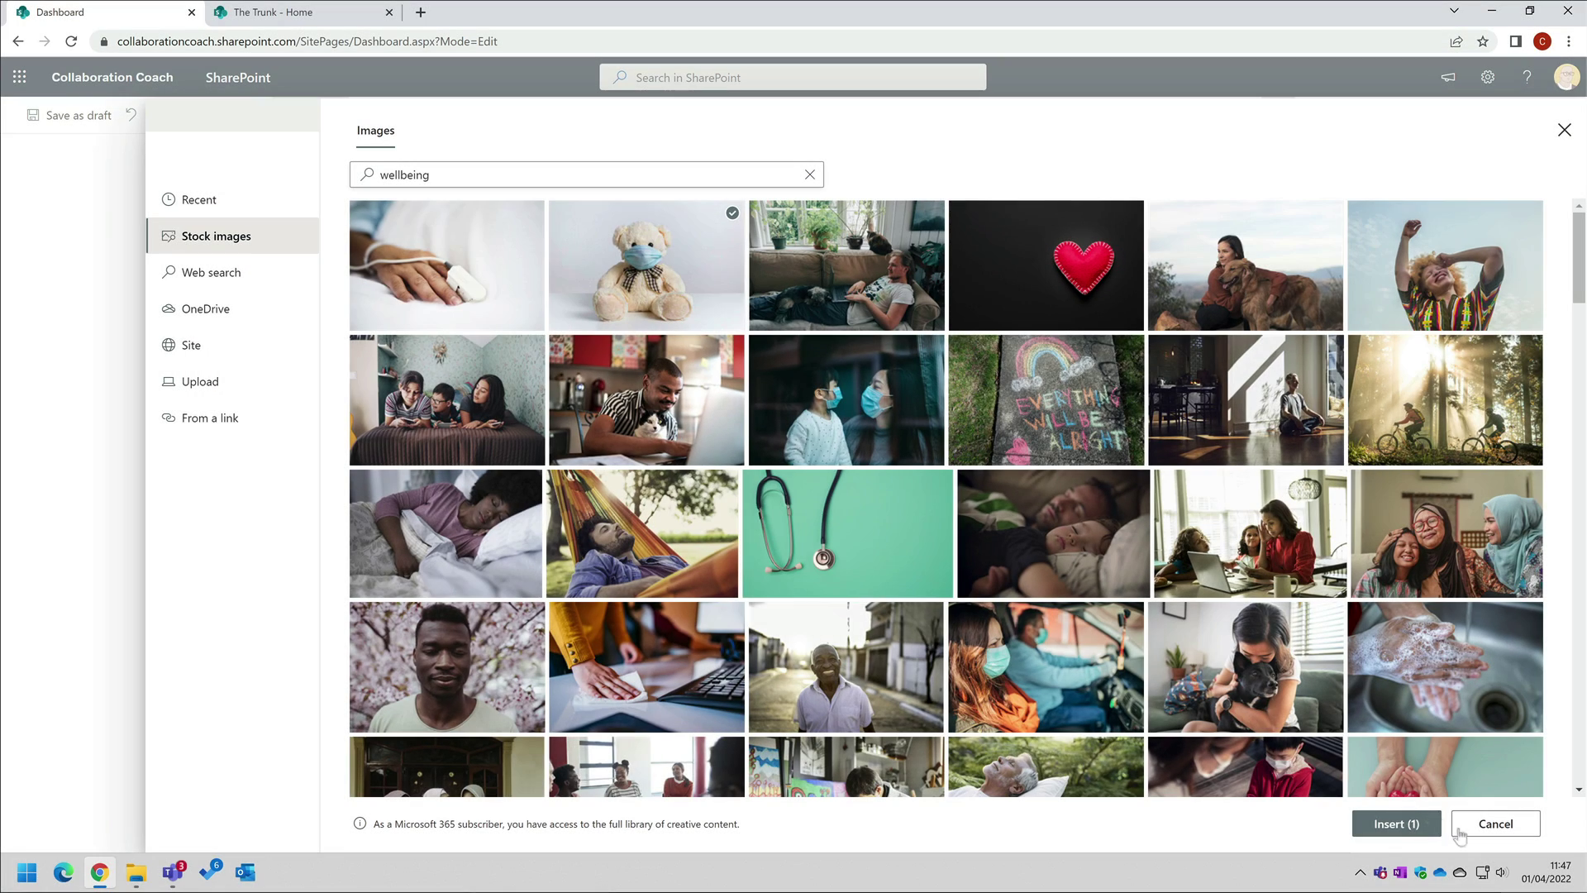
left_click(1396, 824)
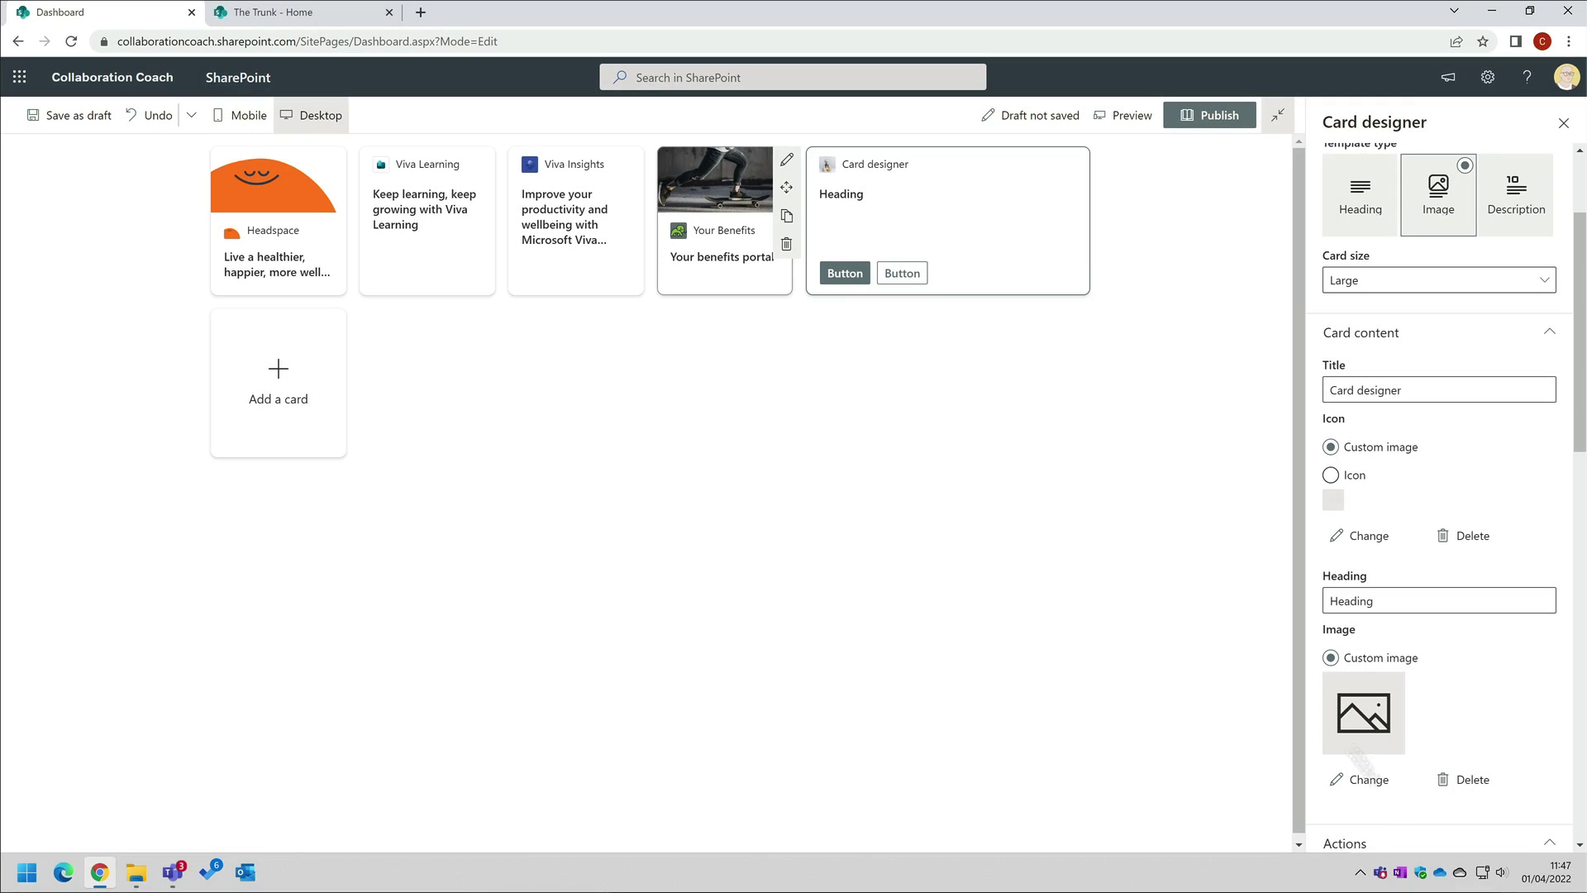
Replace the designer card's heading with "Wellbeing webinar".
scroll(1412, 521, "down", 1)
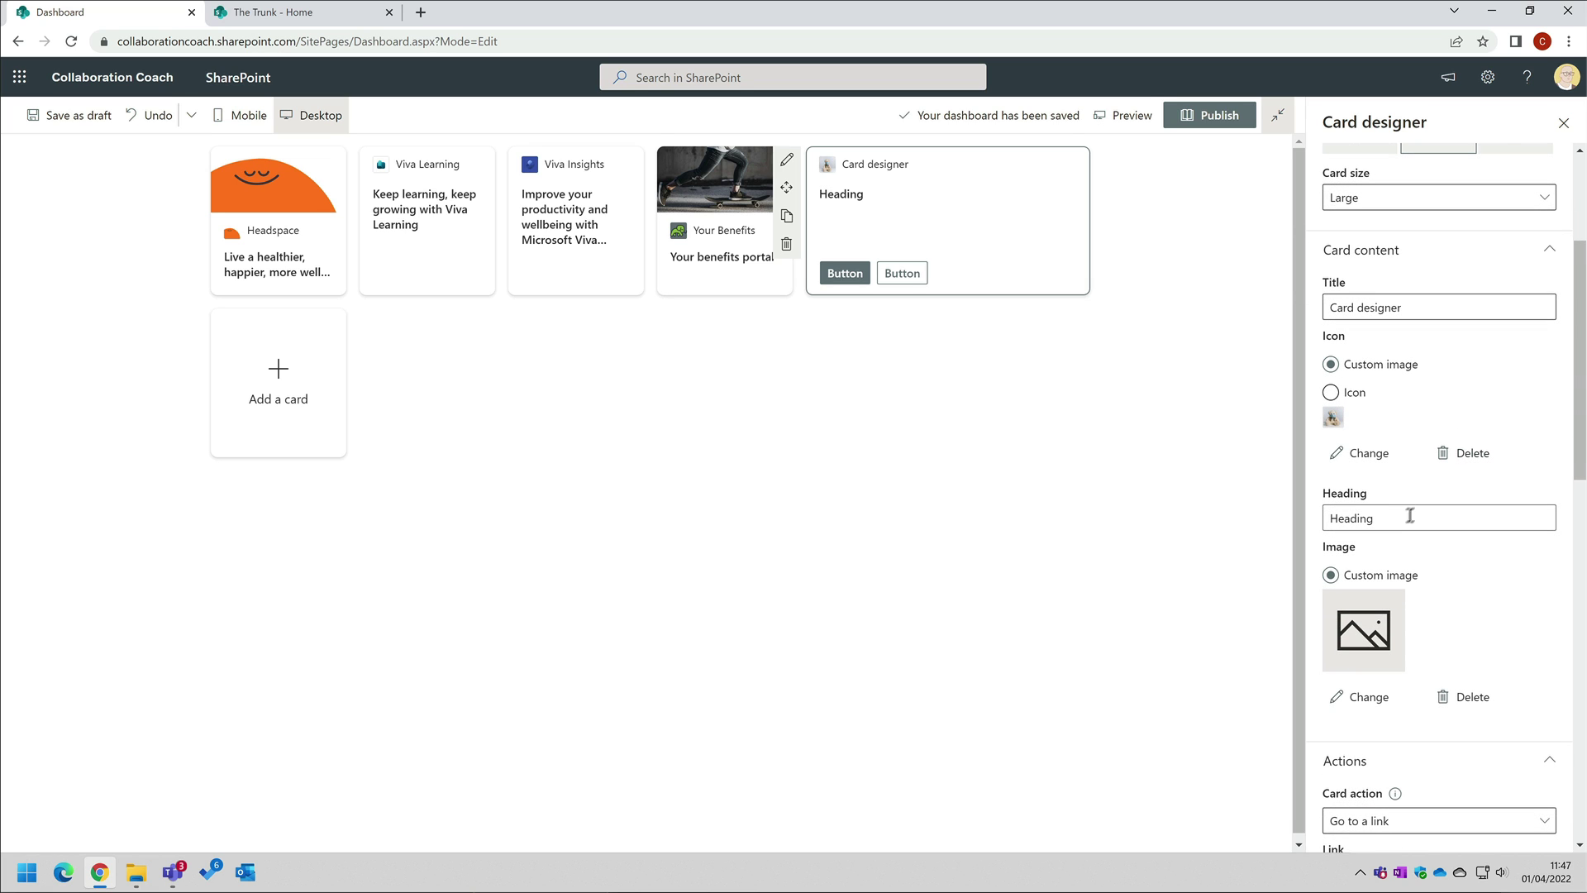
double_click(1392, 520)
type("Wellbeing webinar")
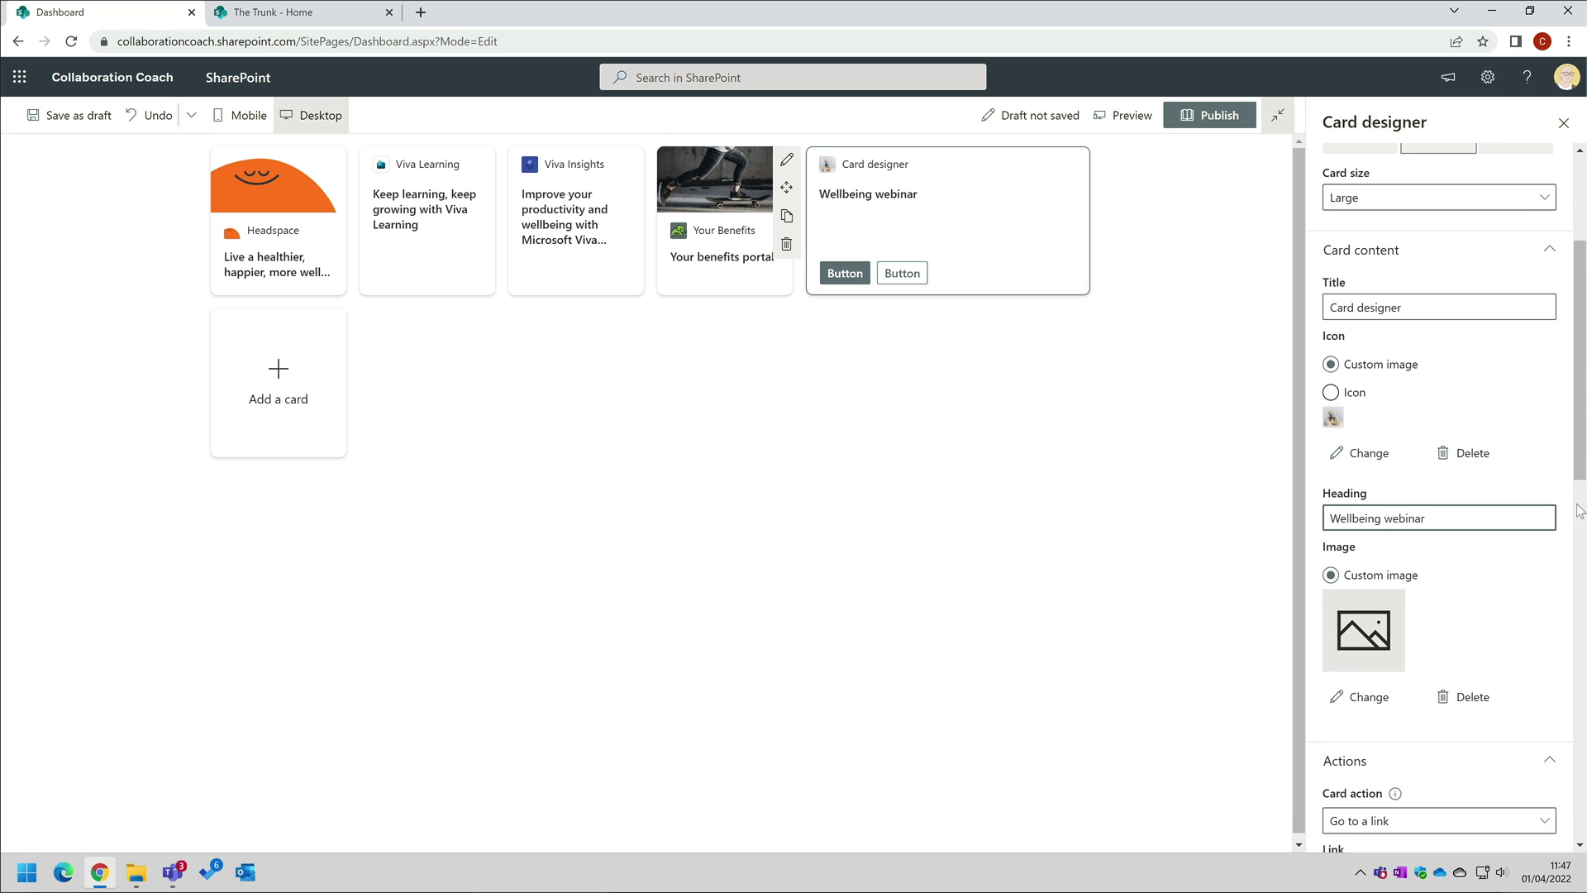
Change the designer card's main image to the masked teddy bear picture found by searching stock images for "wellbeing".
left_click(1369, 697)
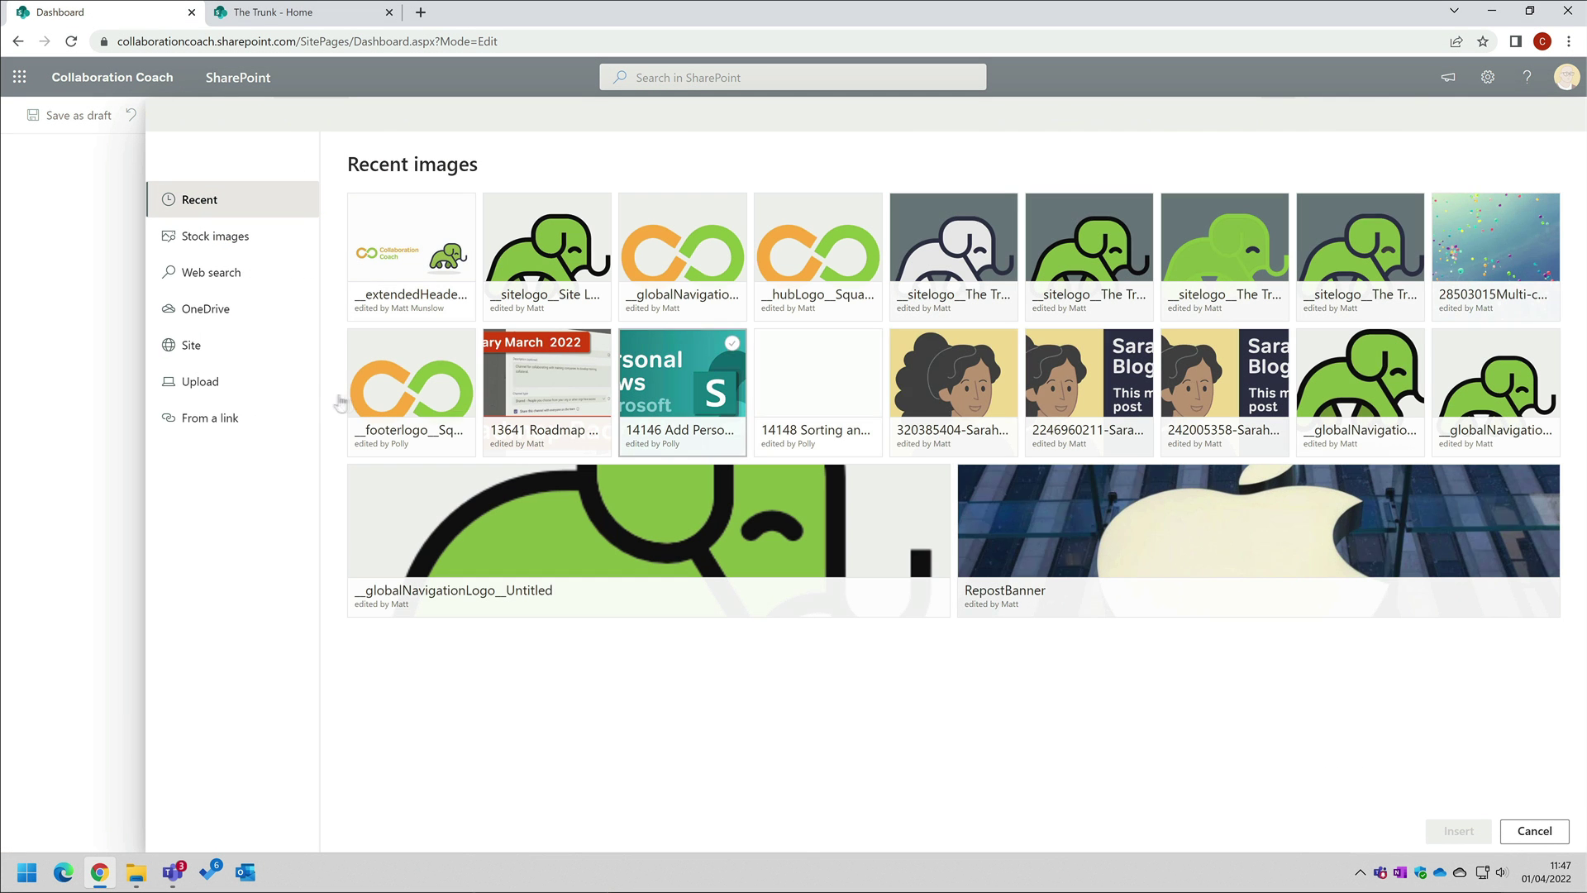
left_click(232, 239)
type("wellbeing")
key("Return")
left_click(590, 253)
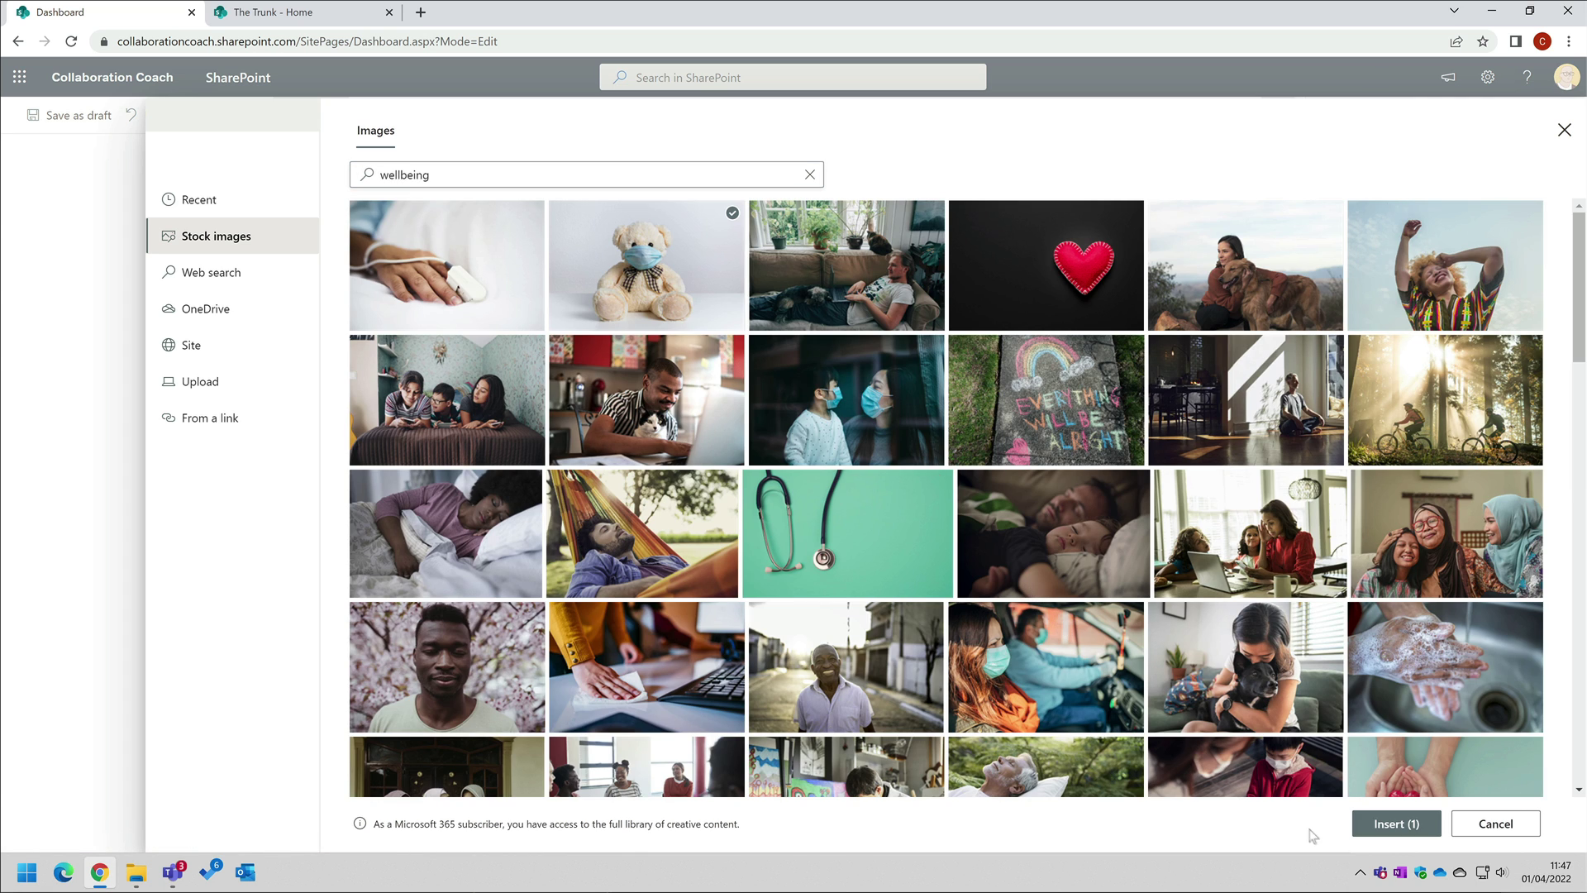
left_click(1397, 824)
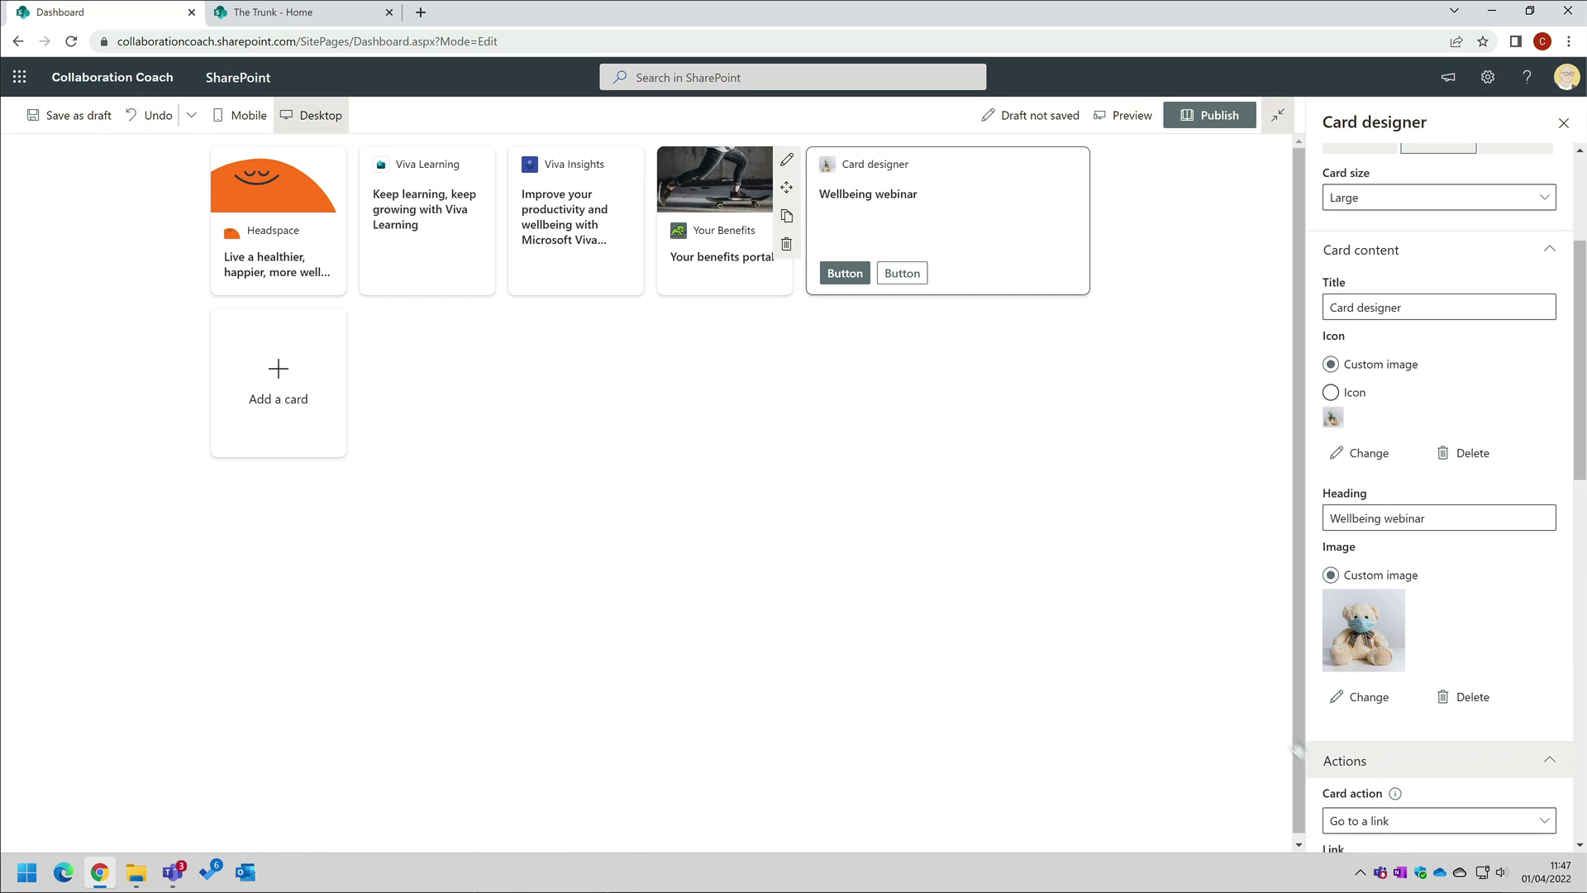
Replace the title of the designer card's primary button with "Register".
scroll(1362, 582, "down", 4)
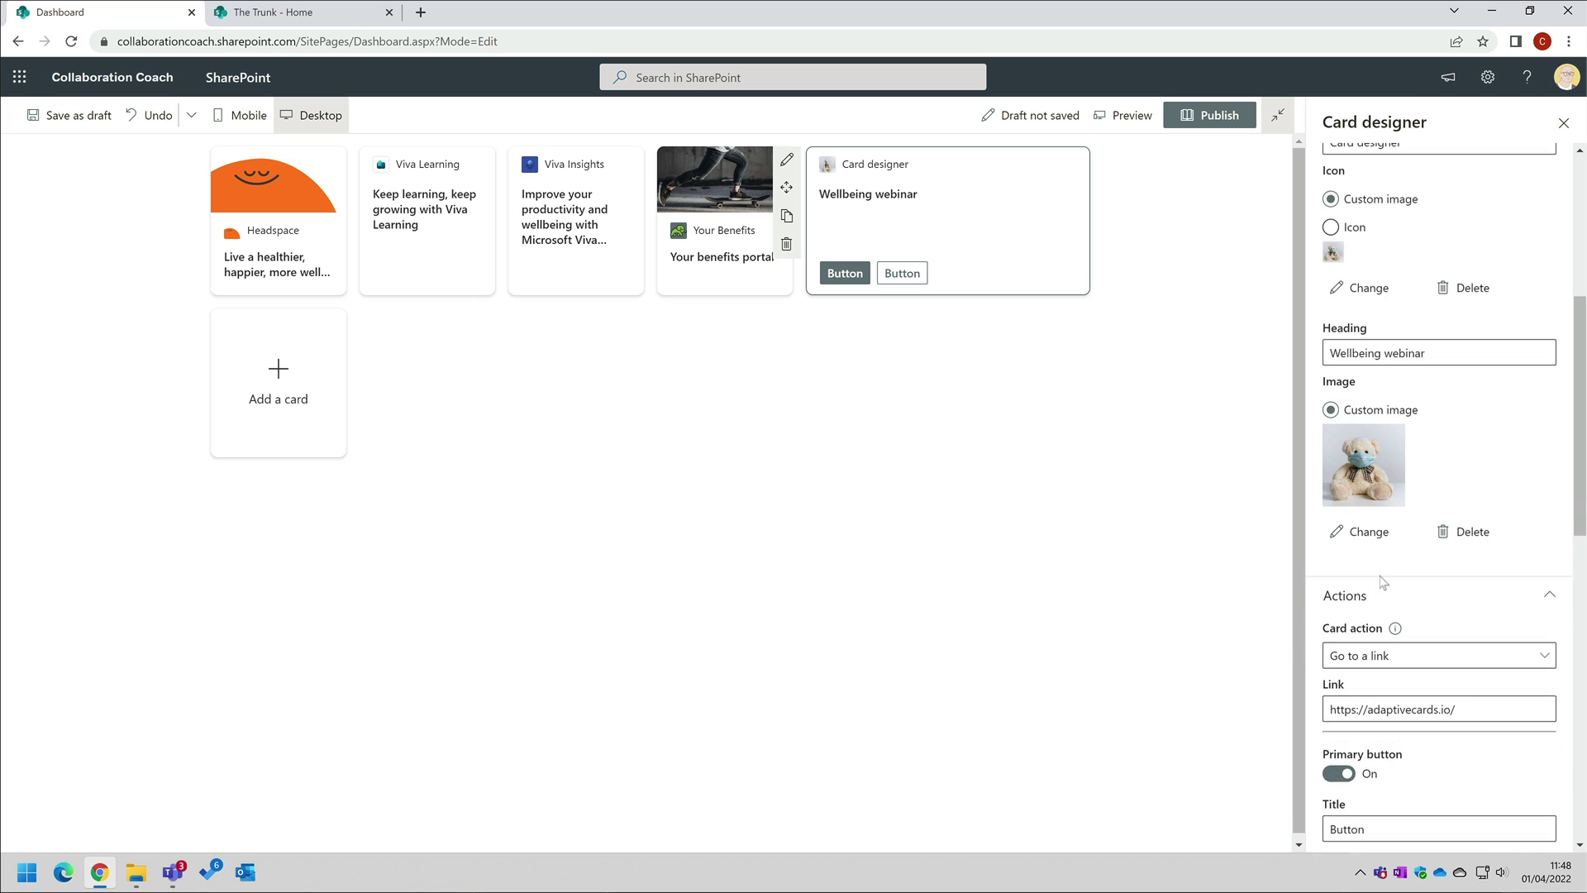
scroll(1374, 584, "down", 1)
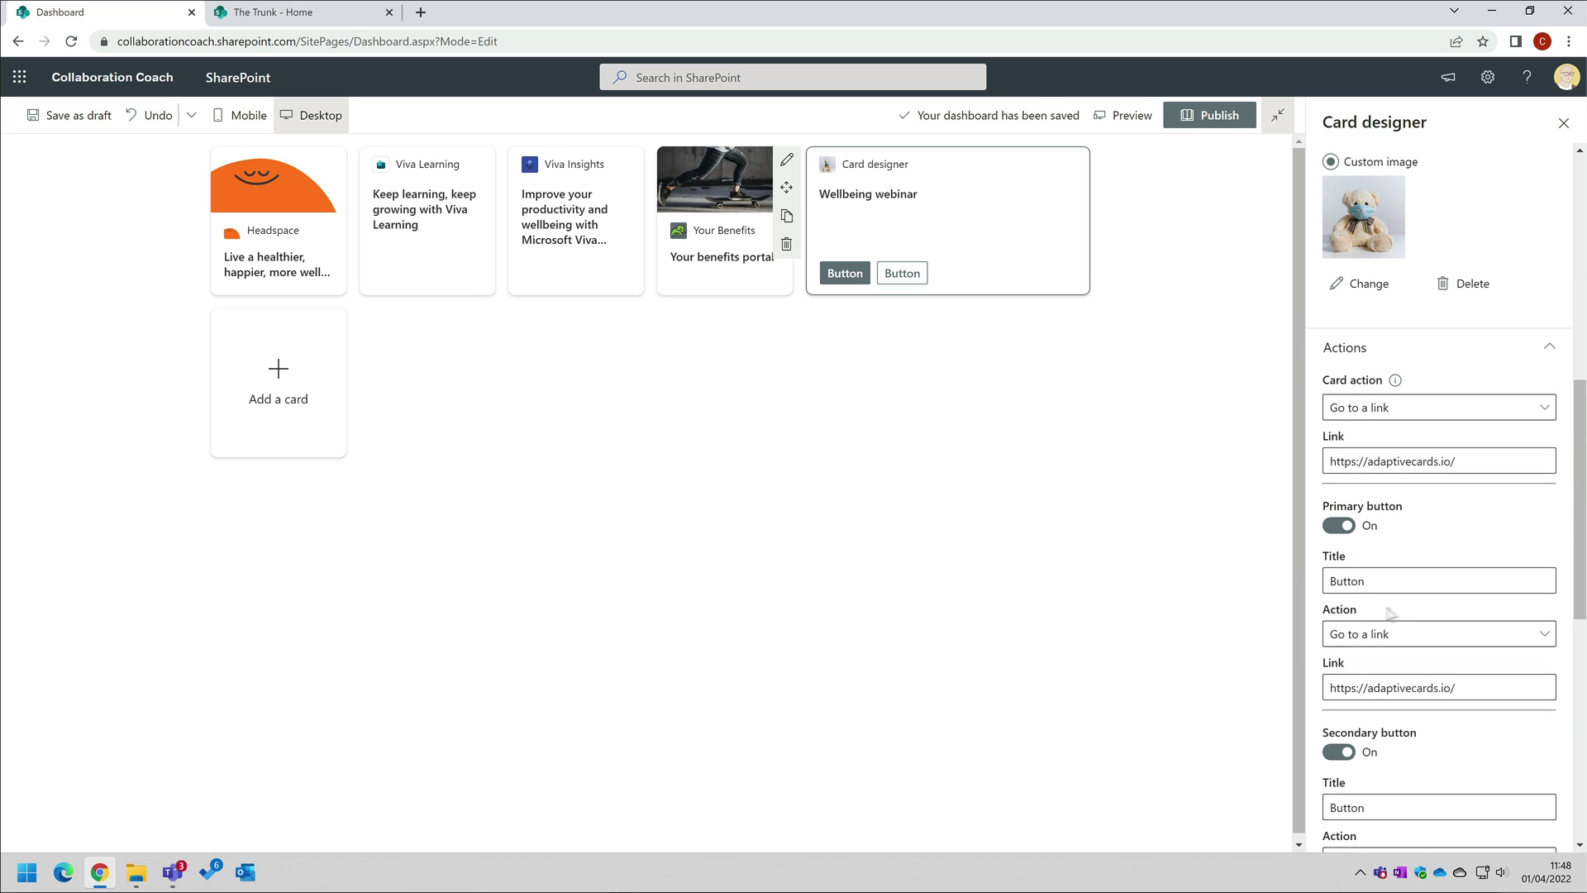
double_click(1374, 580)
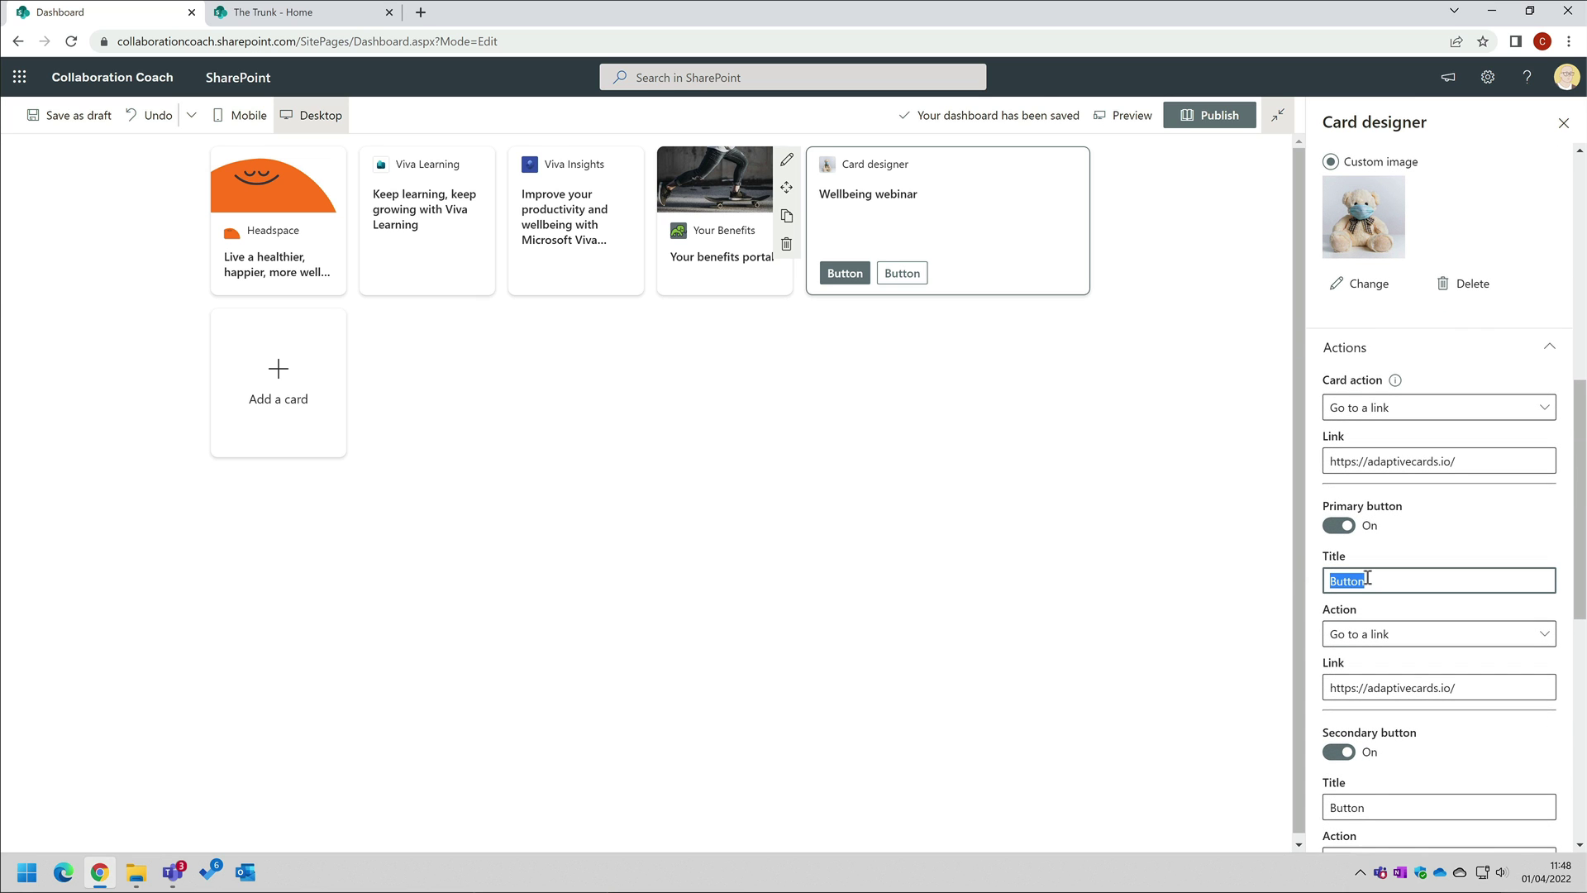
type("Register")
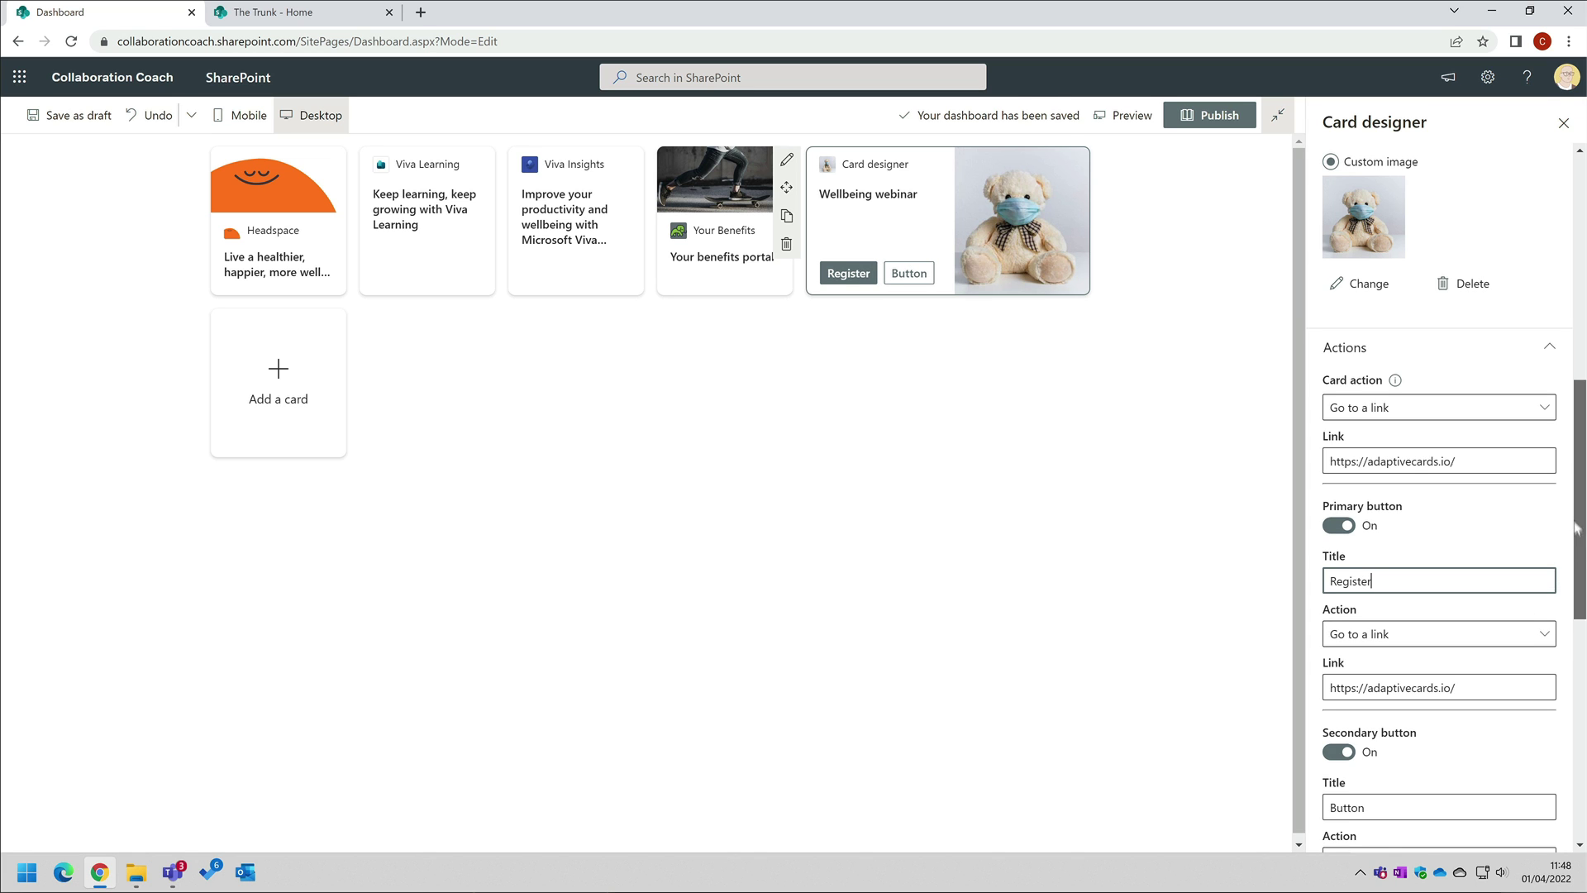
Switch to Teams, open the Wellbeing Webinar calendar event for editing, and copy its registration link.
scroll(1574, 571, "down", 2)
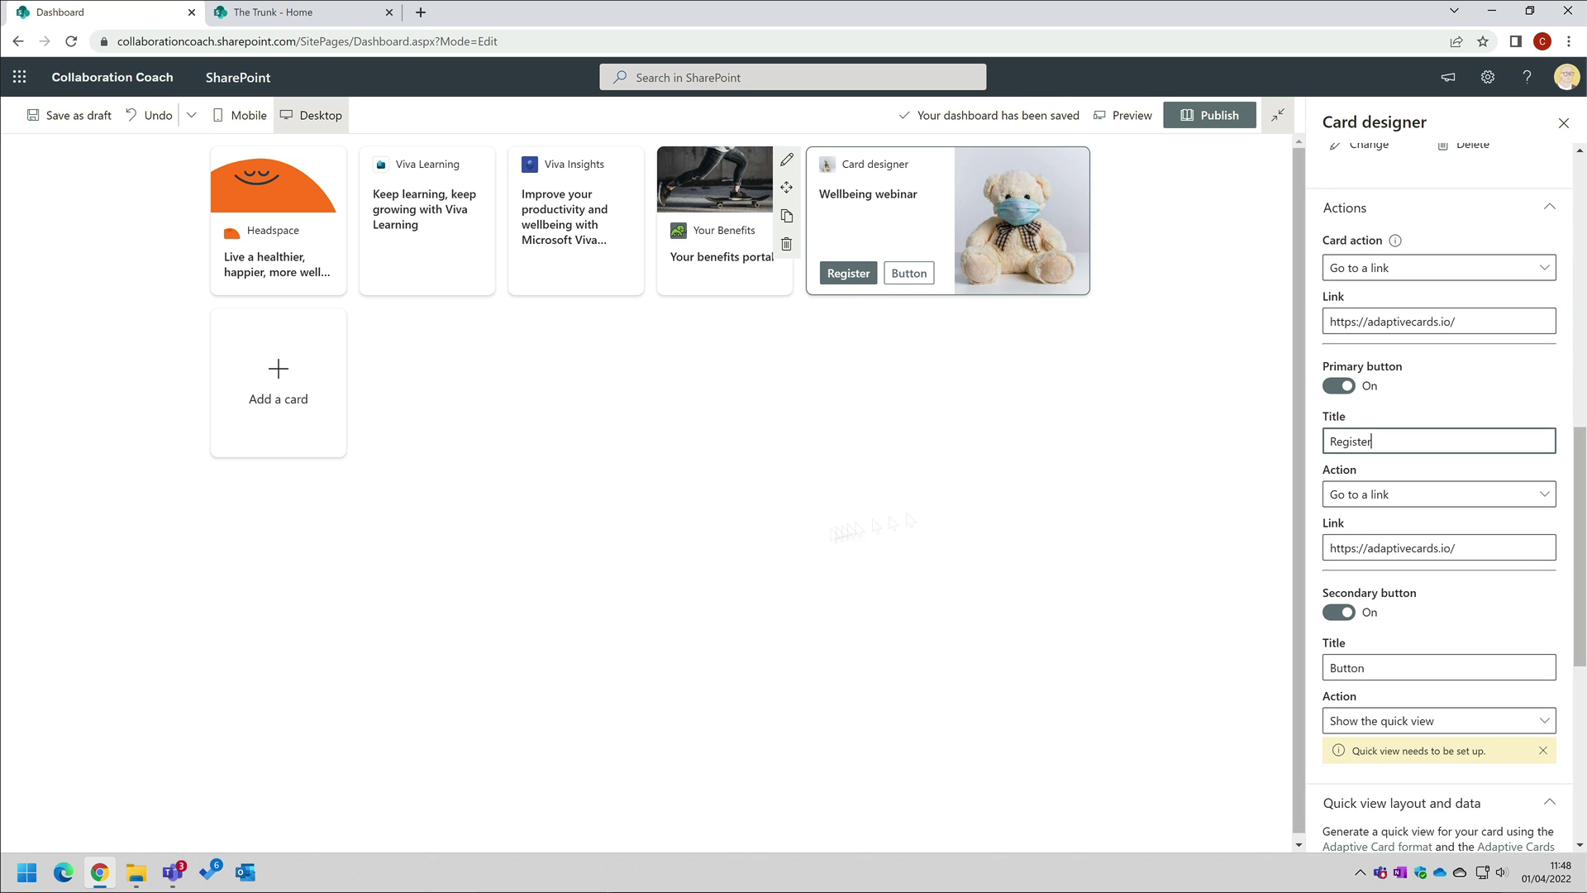
left_click(173, 872)
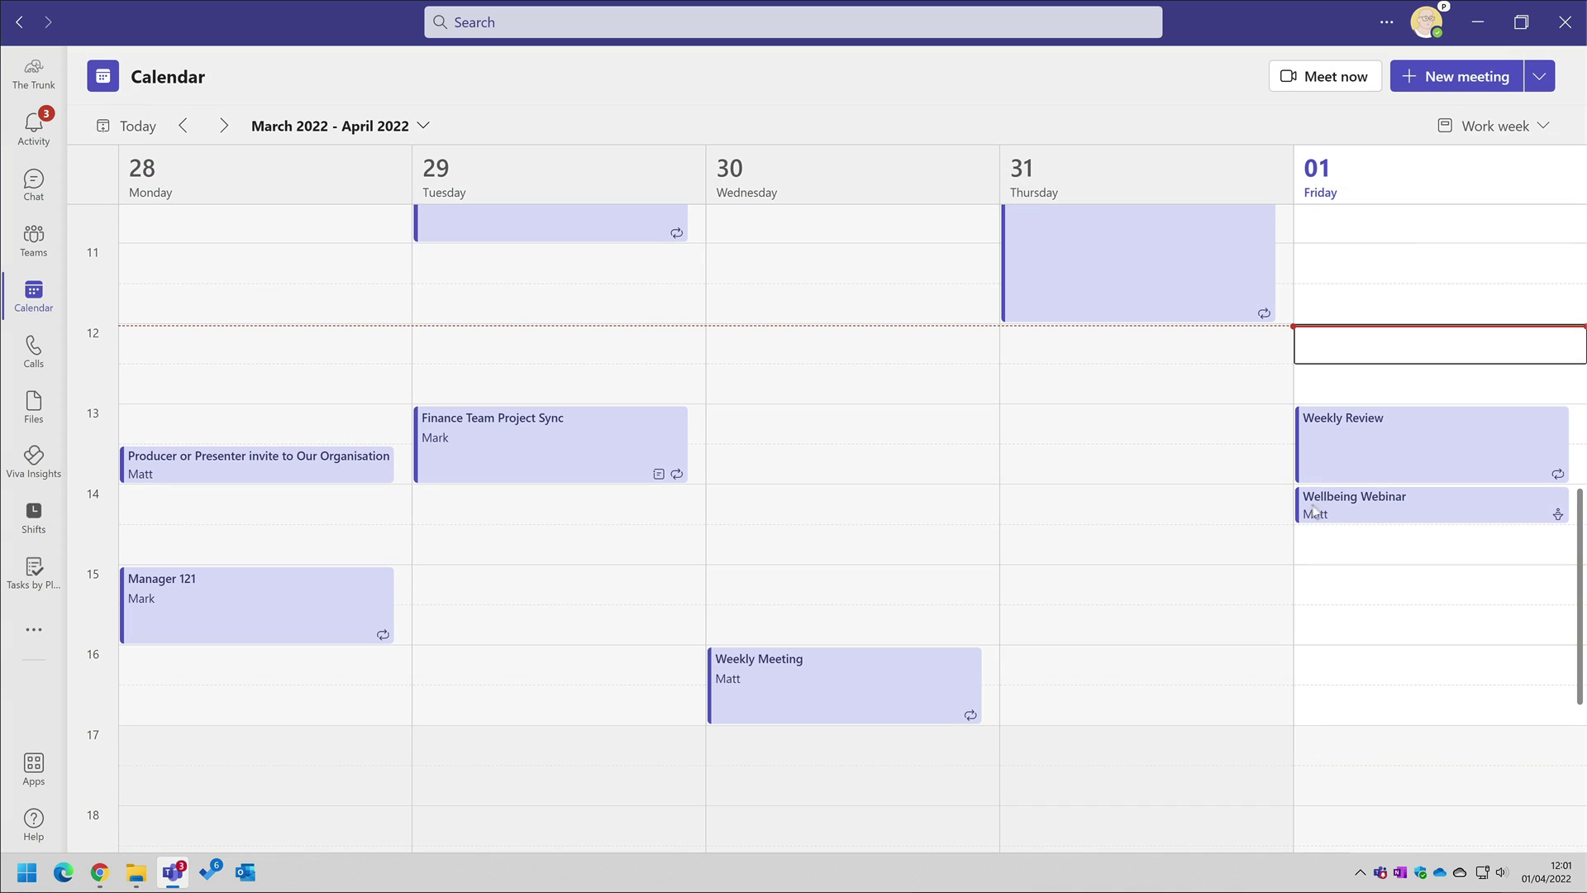
left_click(1400, 512)
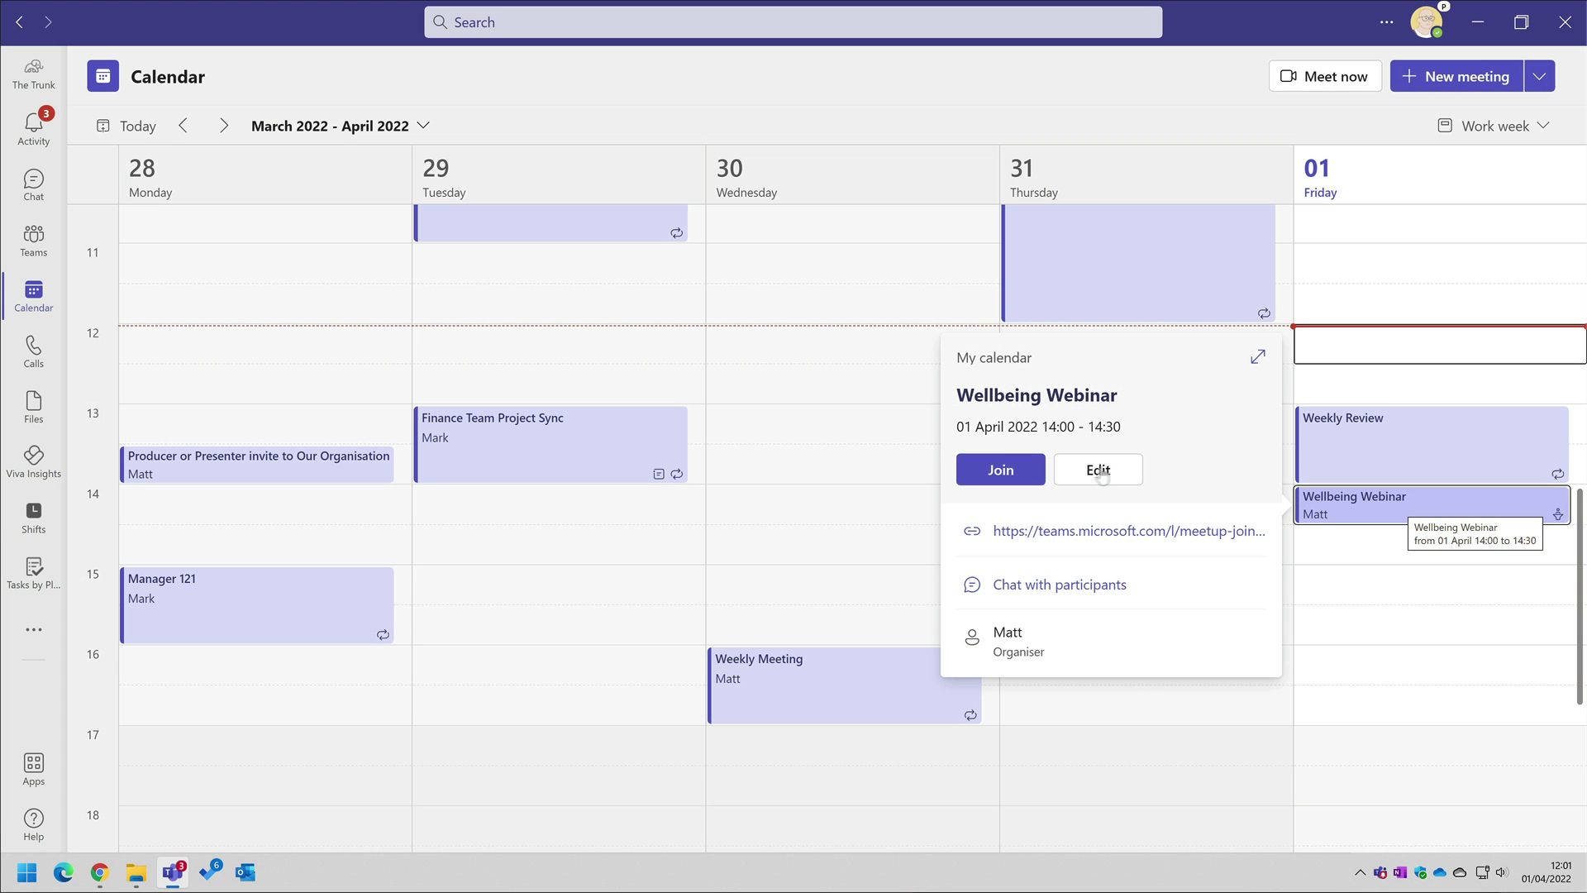
left_click(1098, 471)
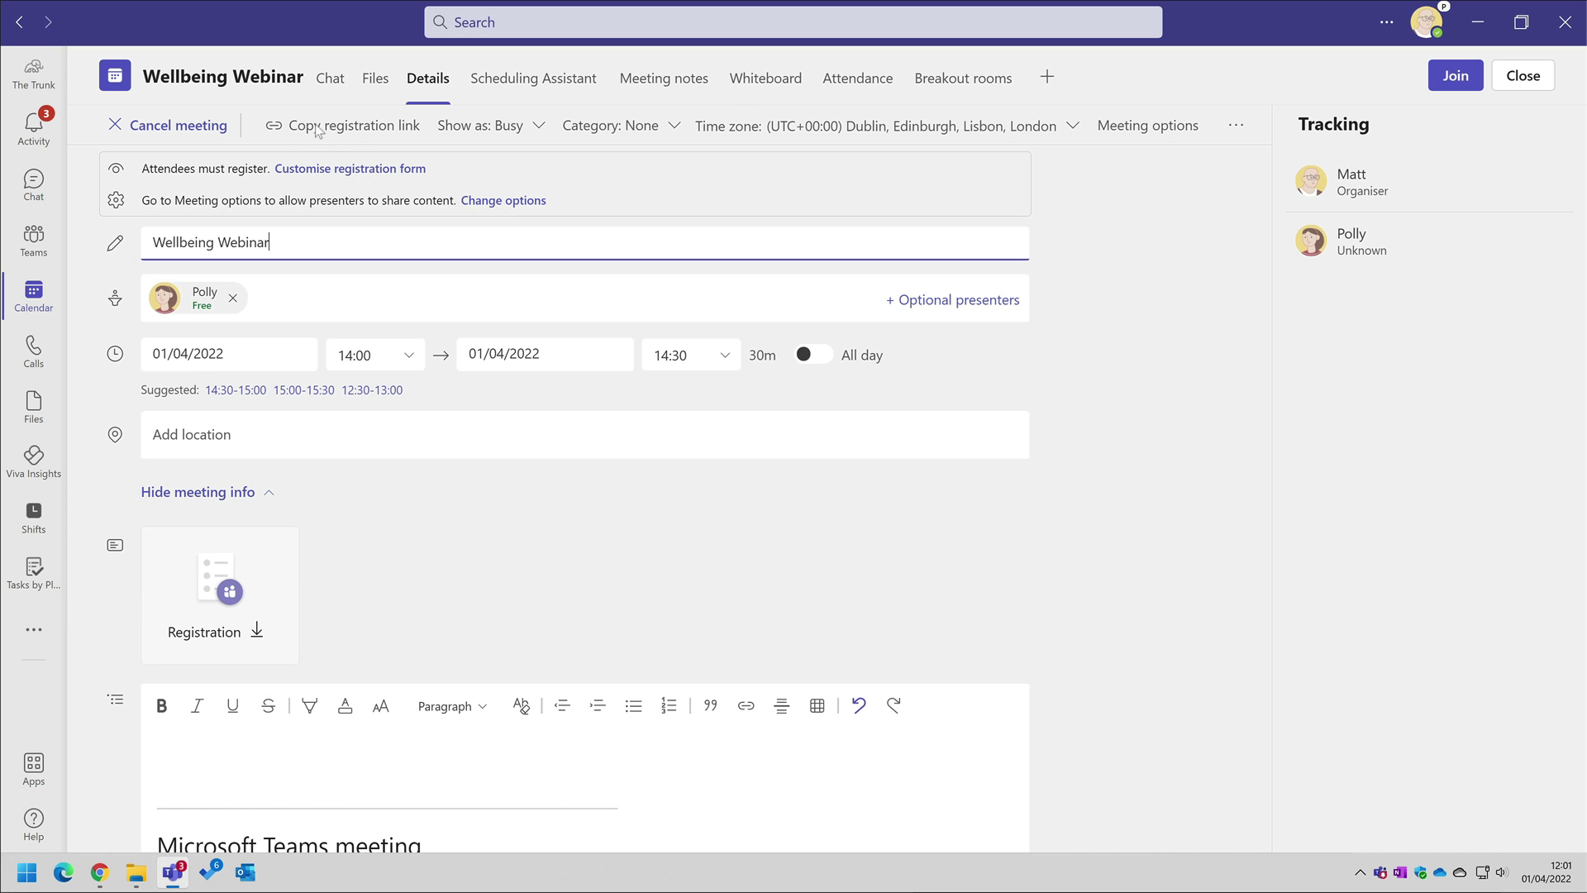
left_click(364, 130)
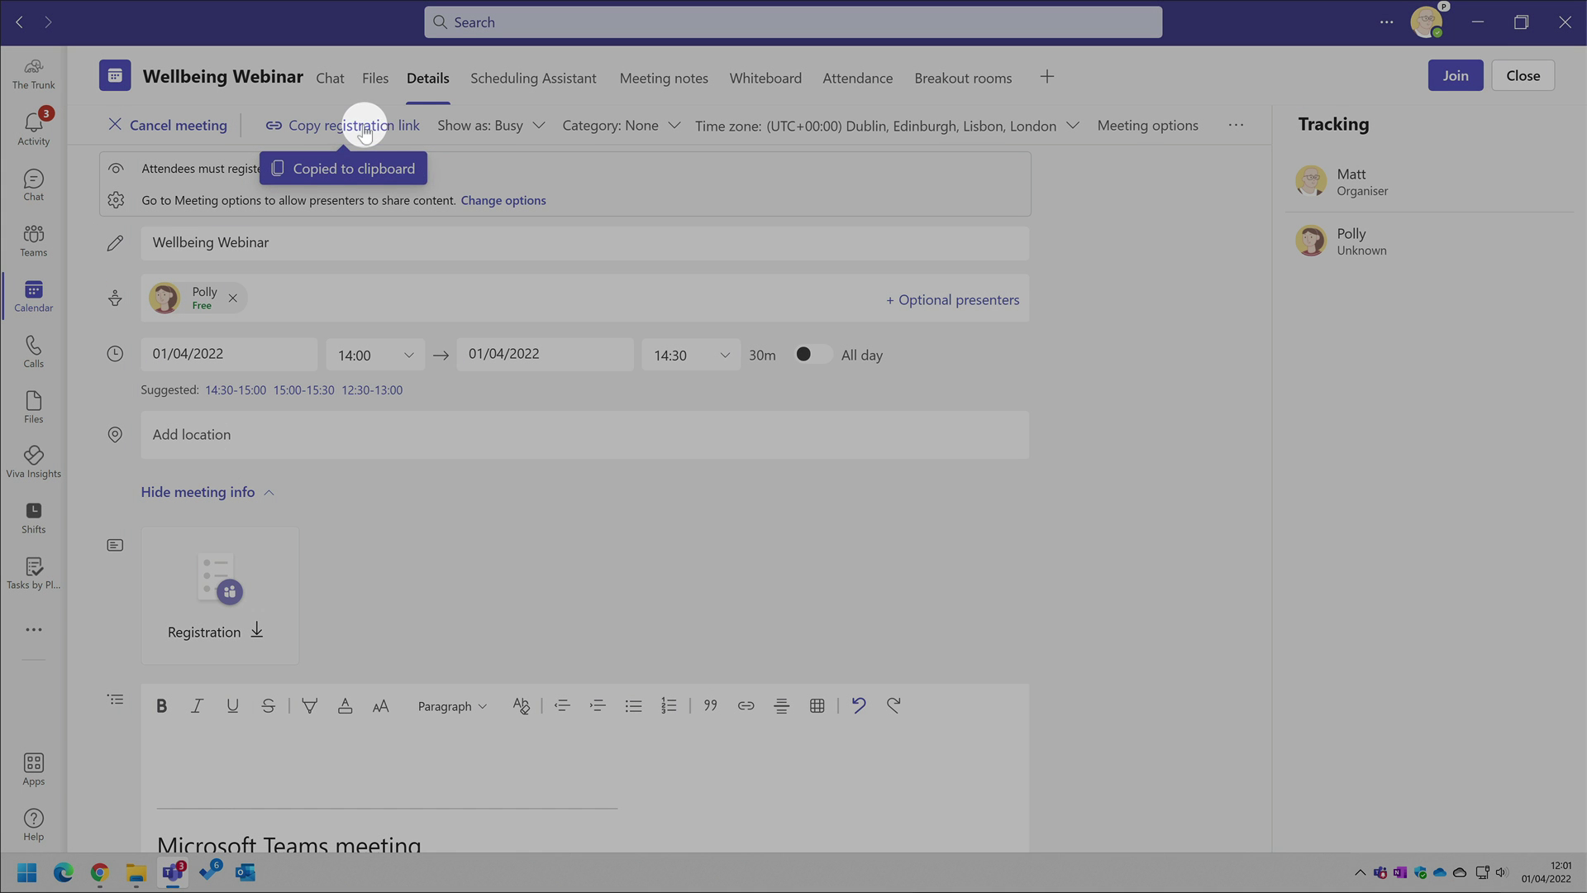
Back in the browser, replace the Register button's link with the copied registration link and turn off the card's secondary button.
left_click(100, 872)
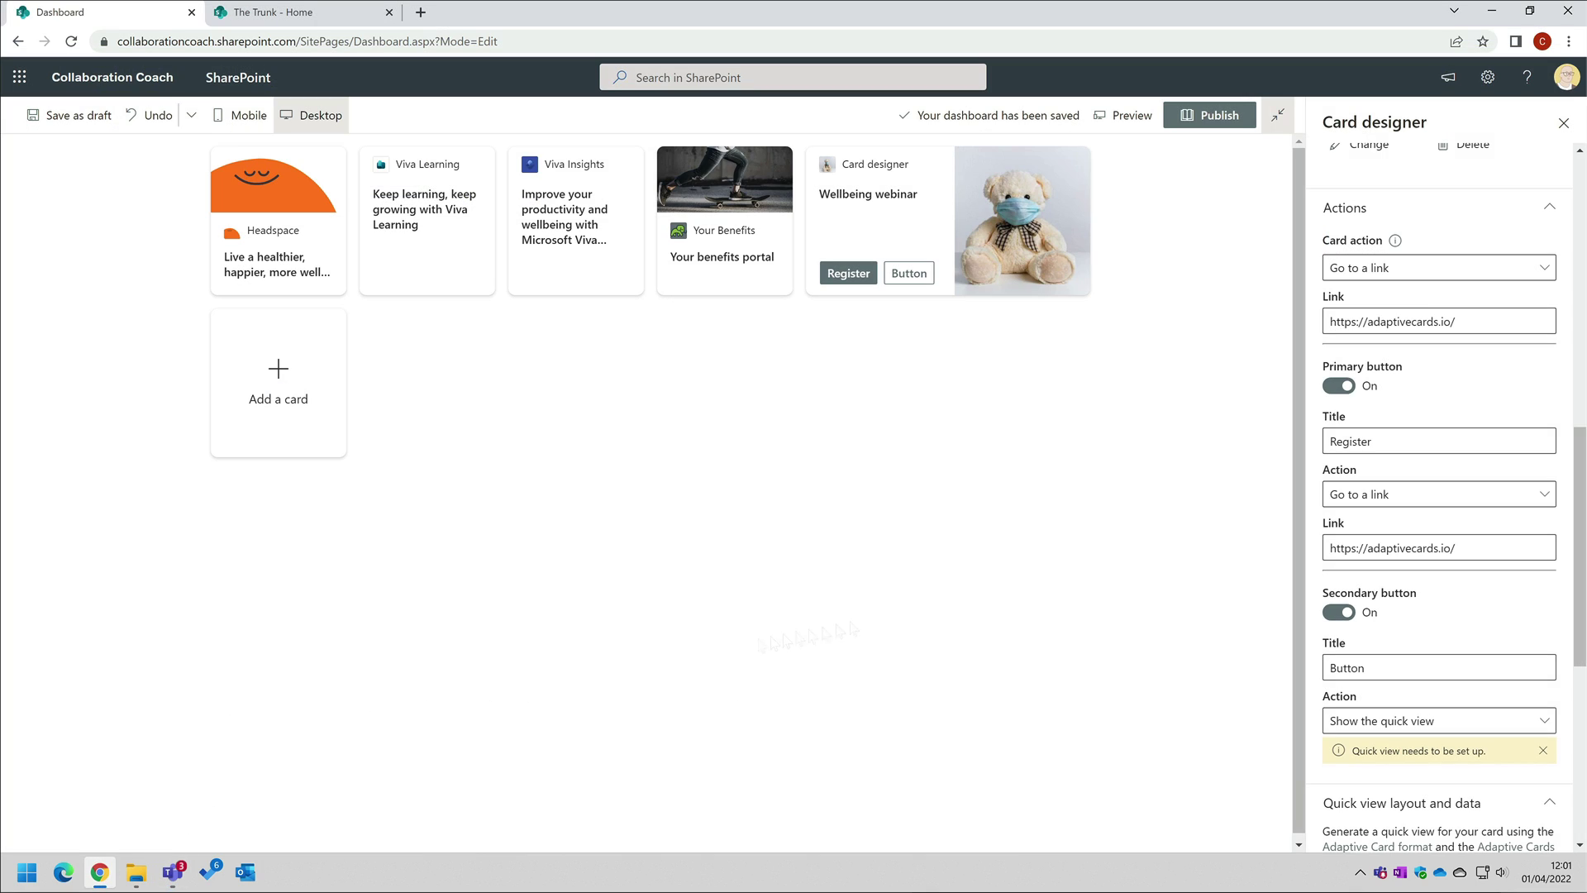
left_click(1439, 551)
key("ctrl+a")
key("ctrl+v")
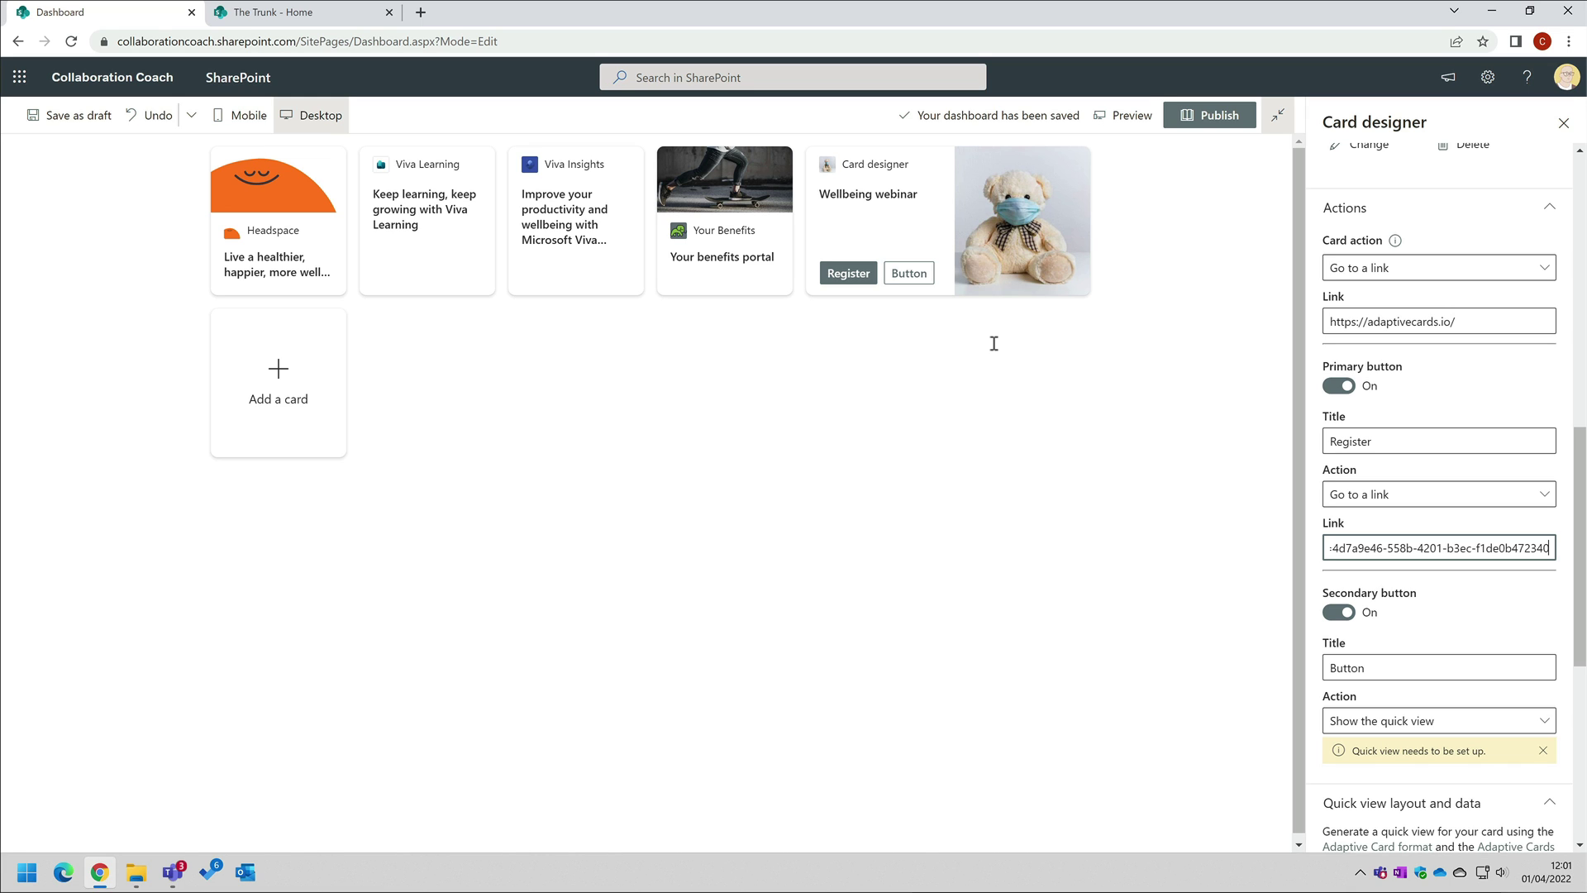
left_click(1338, 612)
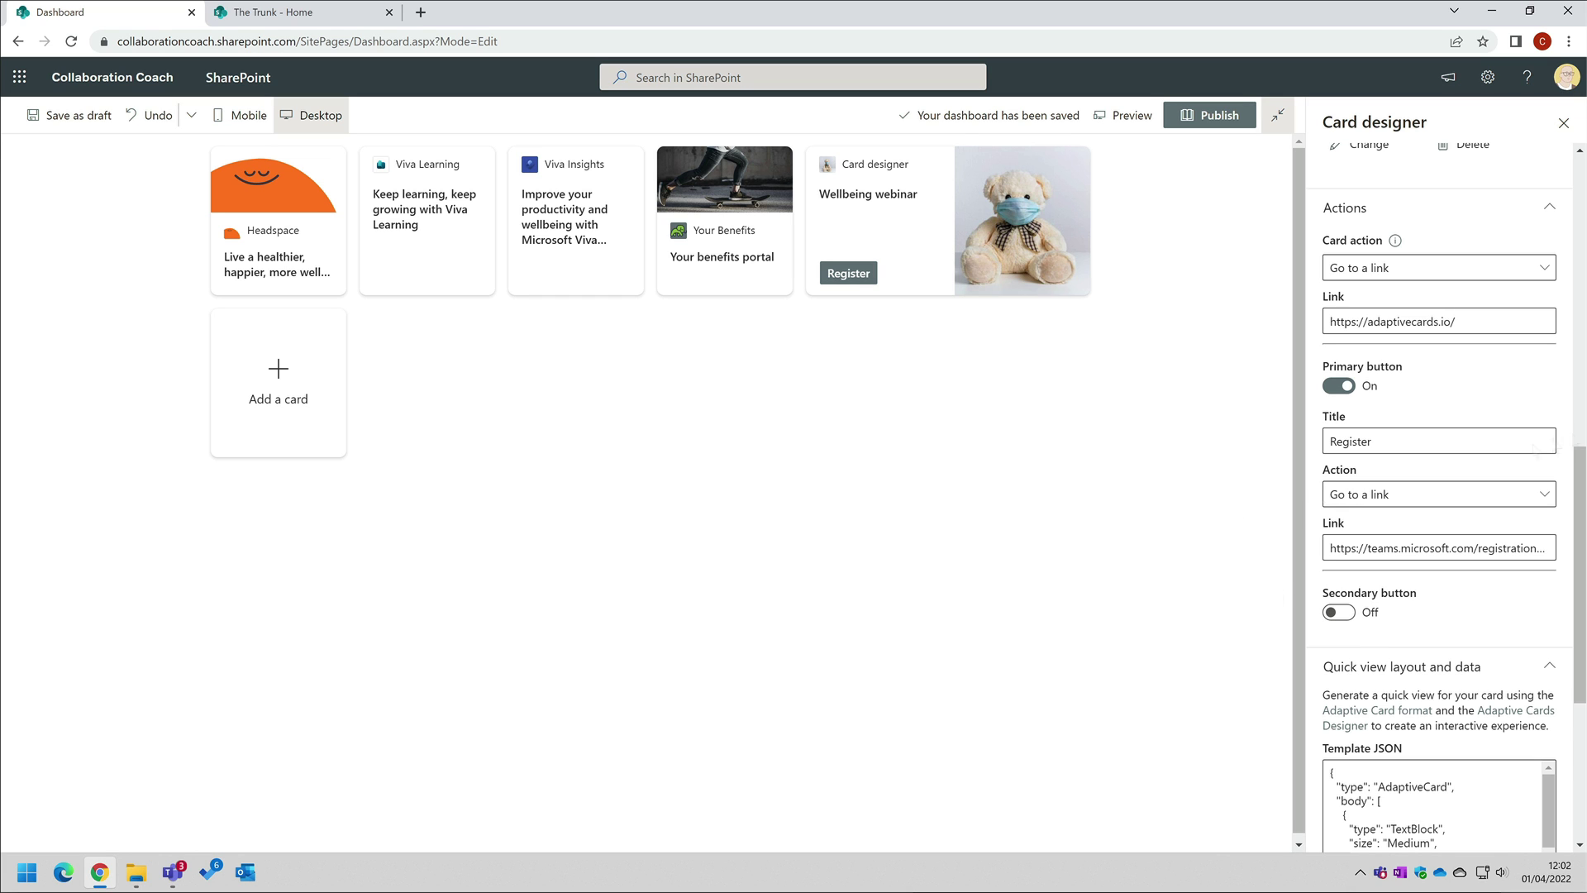
left_click(1562, 124)
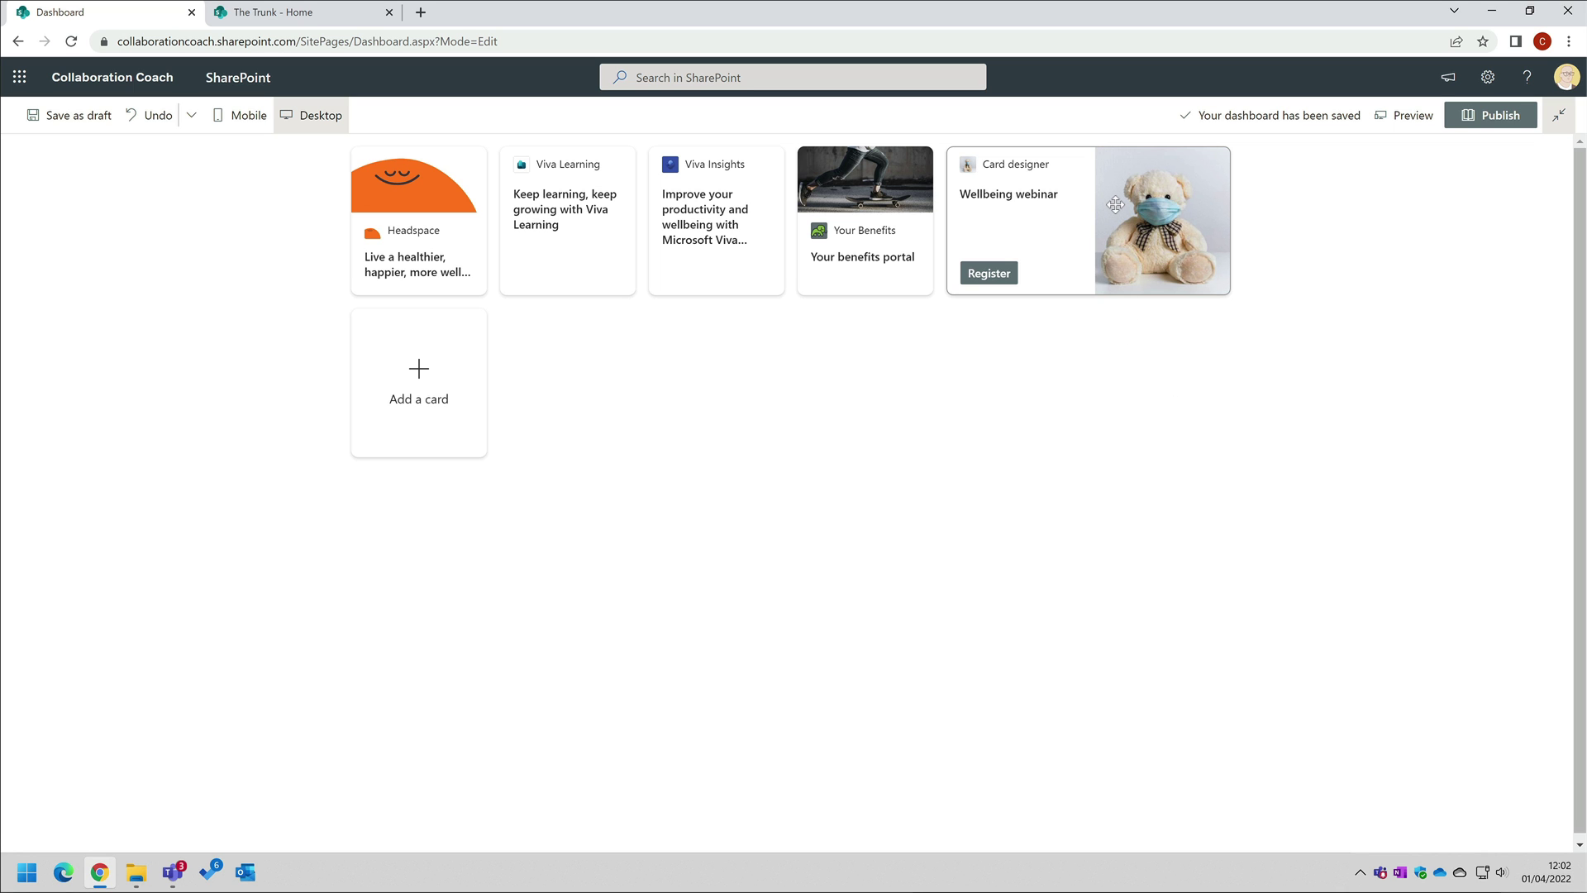
Reorder the dashboard so the Wellbeing webinar card comes first and the Your Benefits card second.
mouse_move(1118, 212)
left_mouse_down()
mouse_move(347, 213)
mouse_move(354, 238)
left_mouse_up()
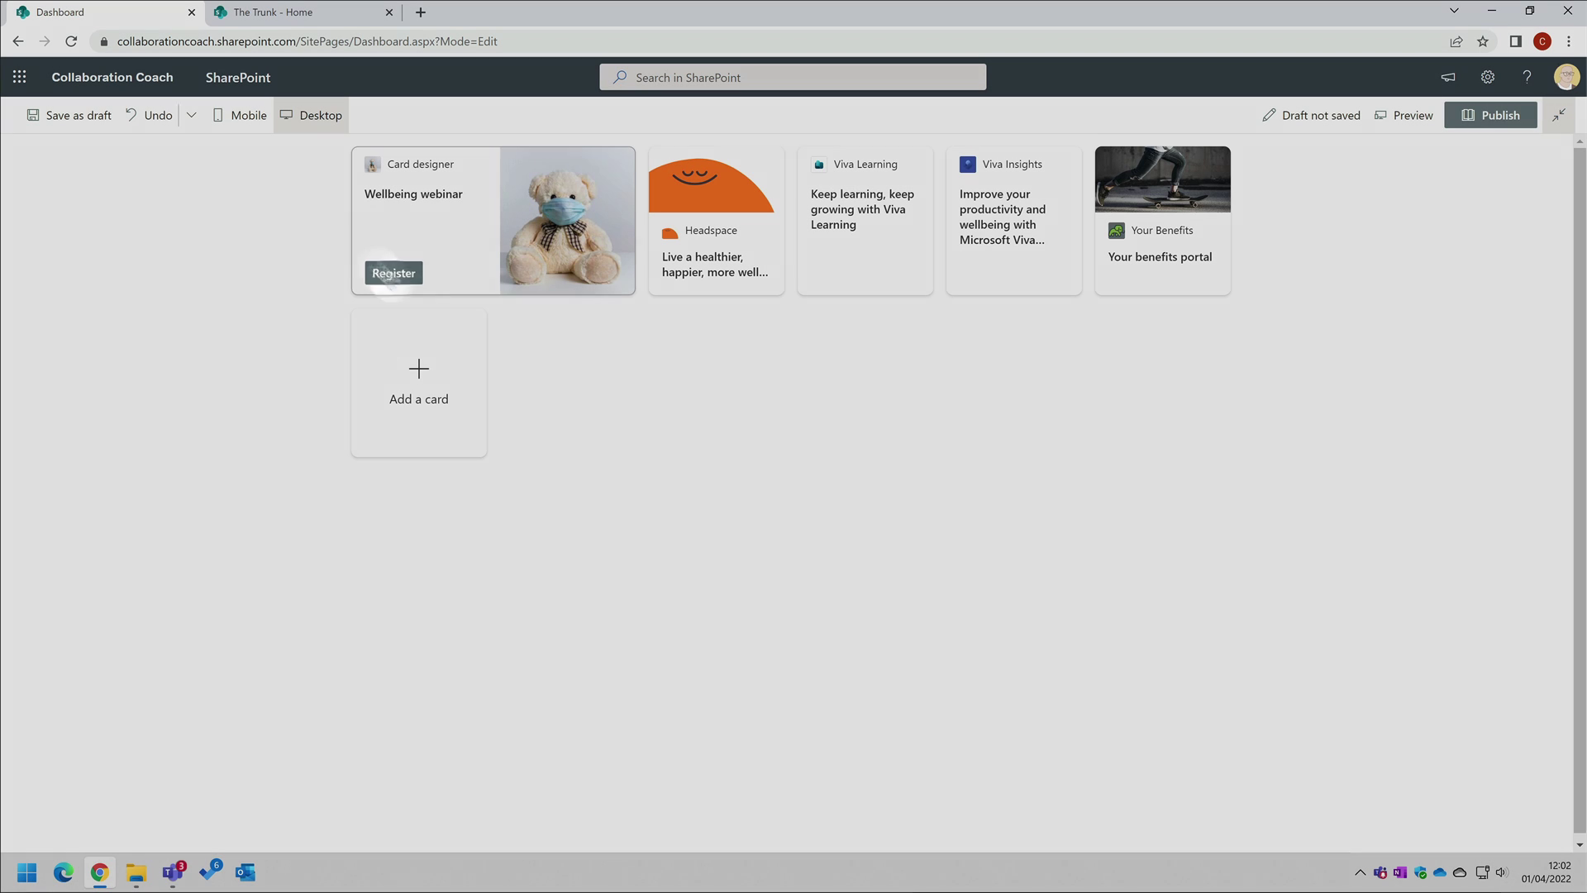
mouse_move(1185, 199)
left_mouse_down()
mouse_move(775, 235)
mouse_move(643, 187)
left_mouse_up()
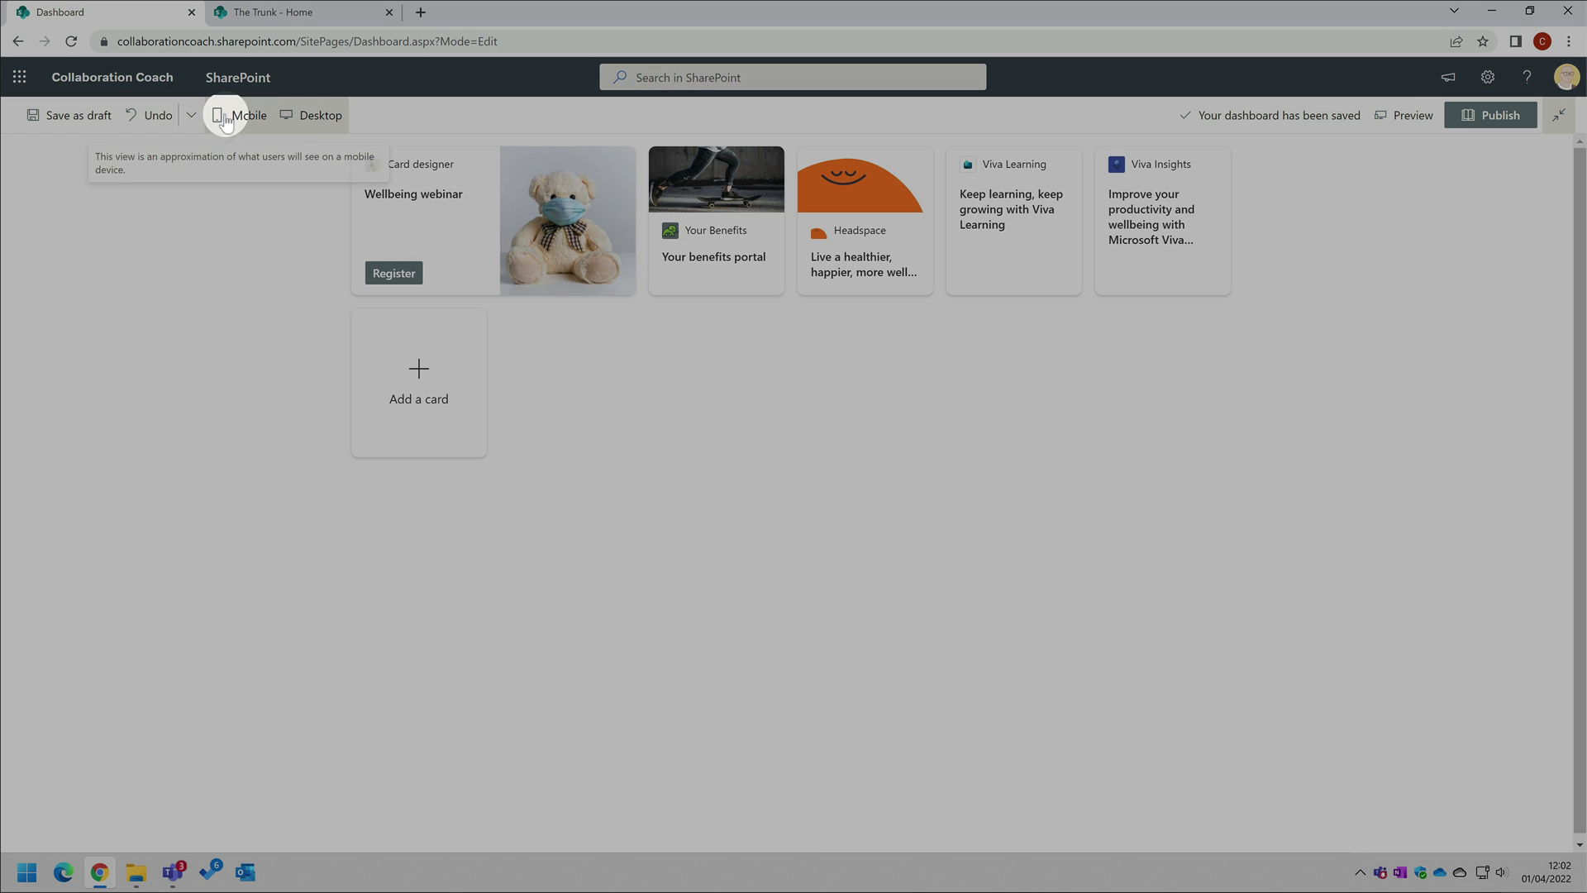
Check the dashboard in the mobile and desktop layouts and in preview, and publish it.
left_click(230, 116)
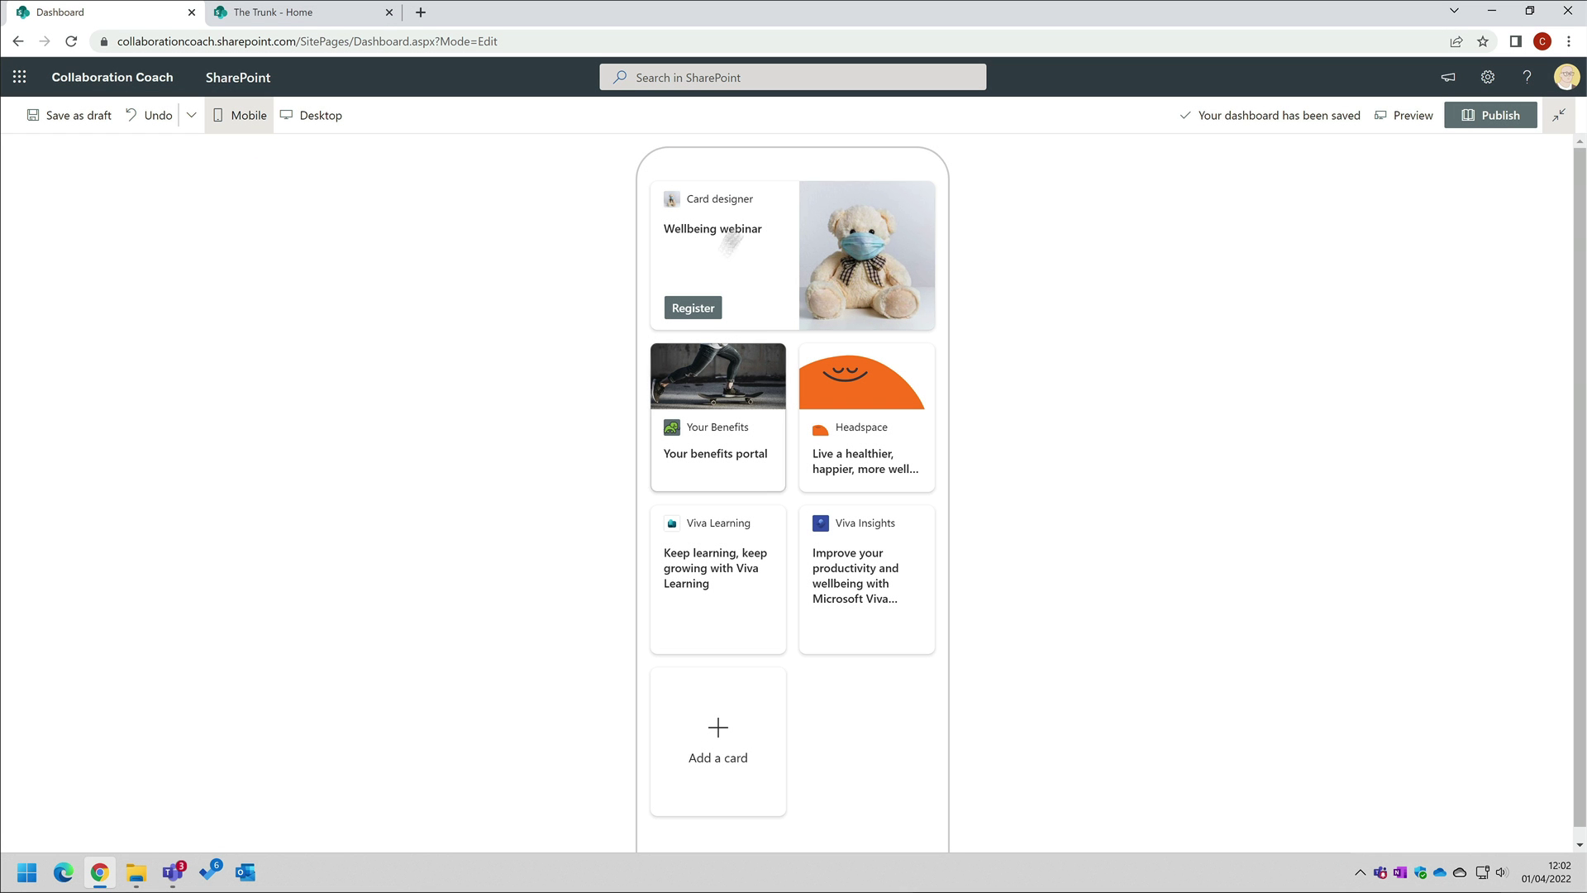
left_click(305, 115)
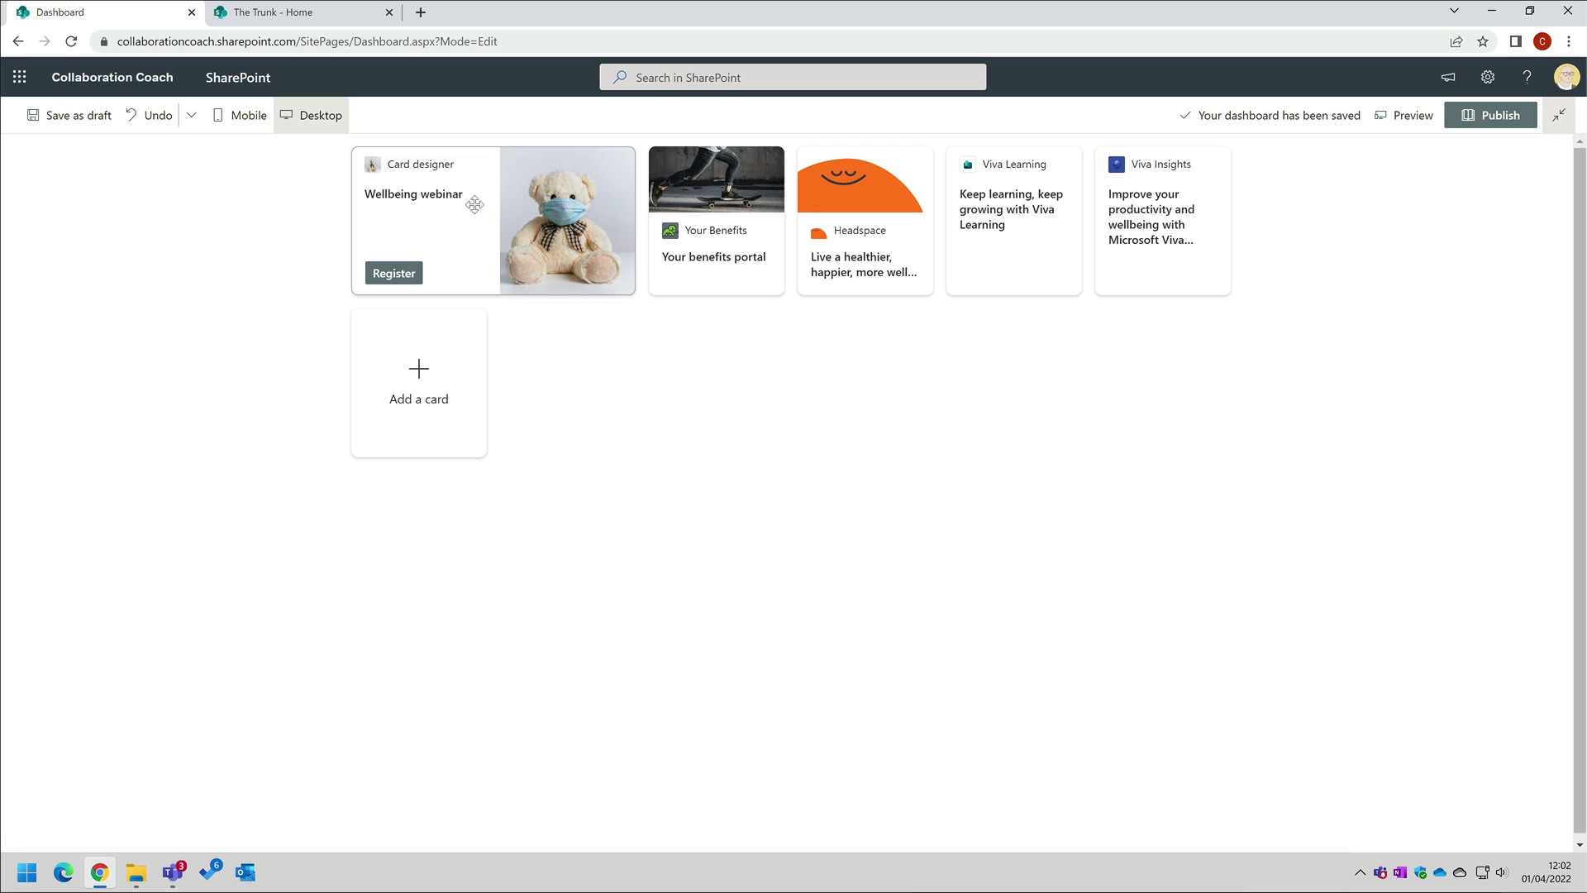
left_click(1381, 116)
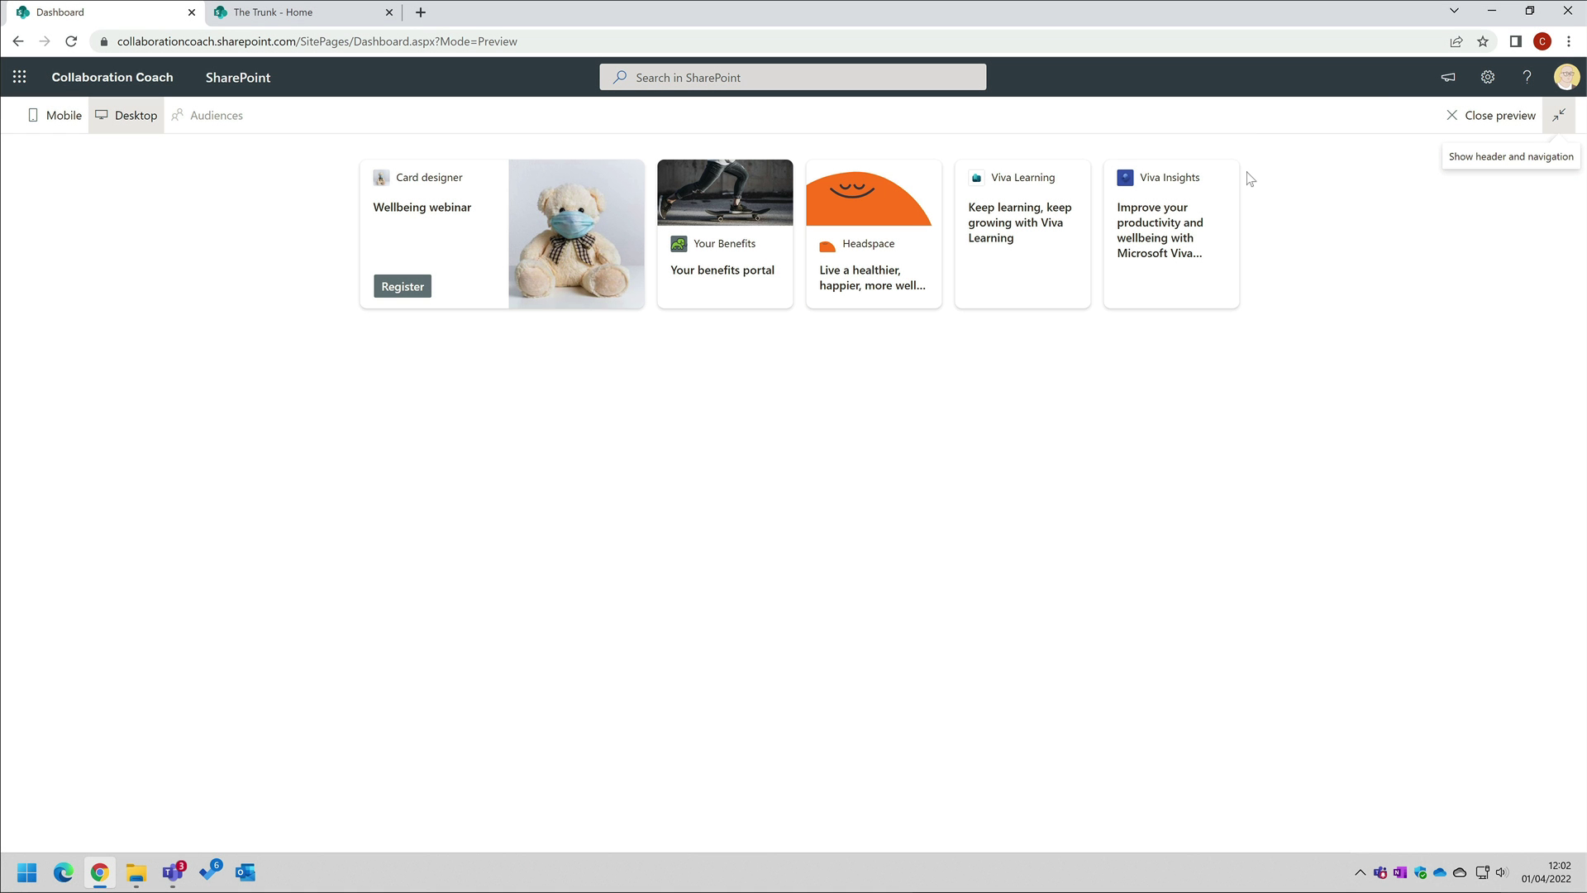
left_click(1446, 117)
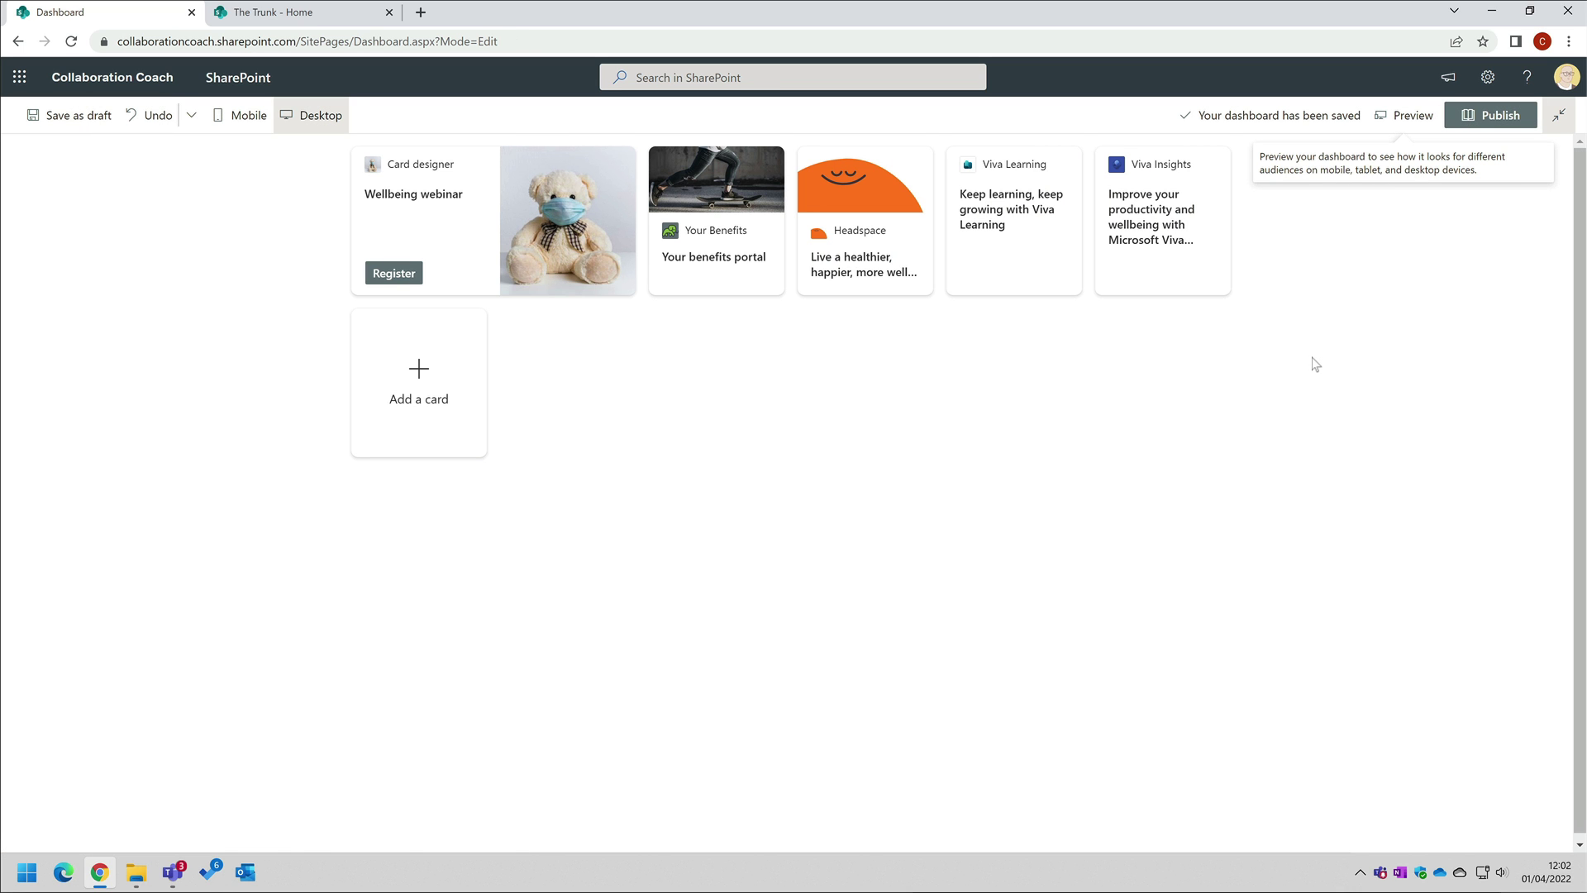
left_click(1481, 116)
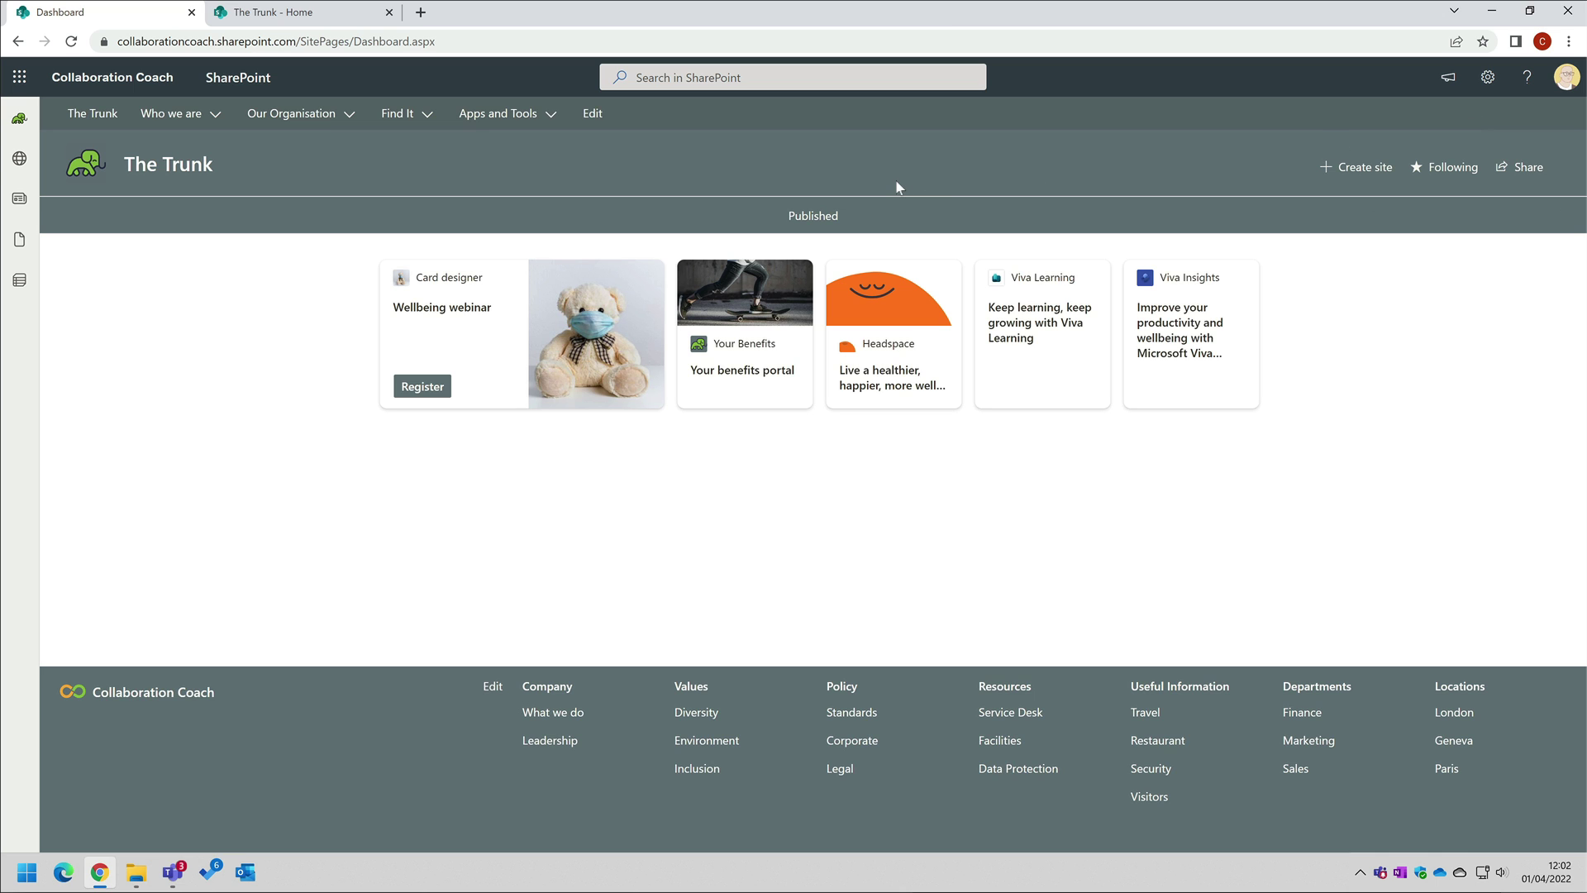
Add the Dashboard for Viva Connections web part above Locations and times on The Trunk home page, and republish the page.
left_click(162, 168)
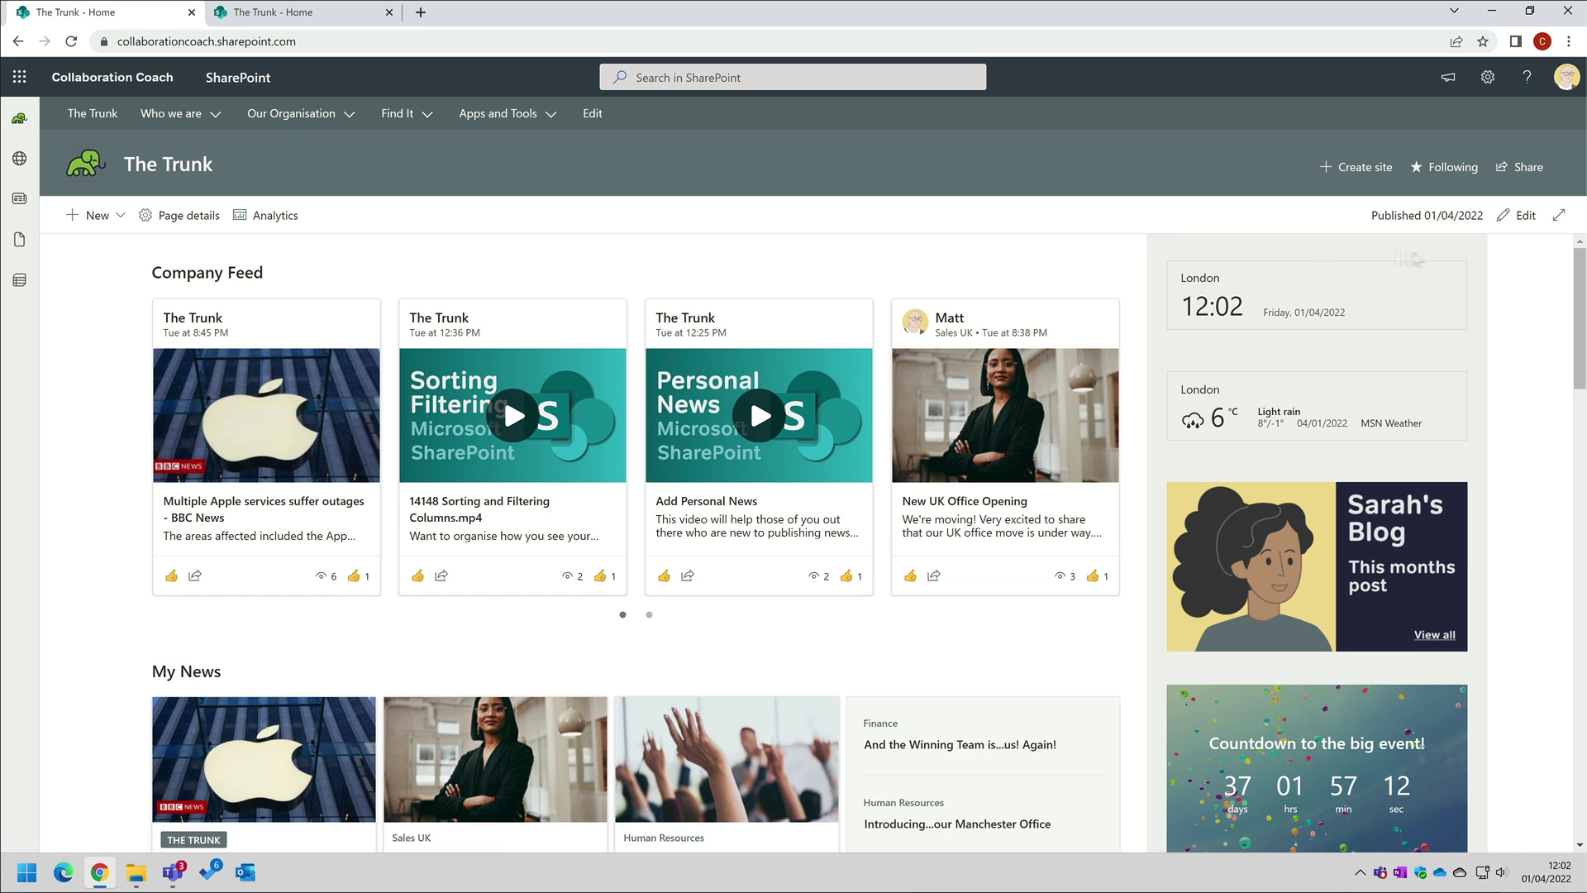
left_click(1519, 216)
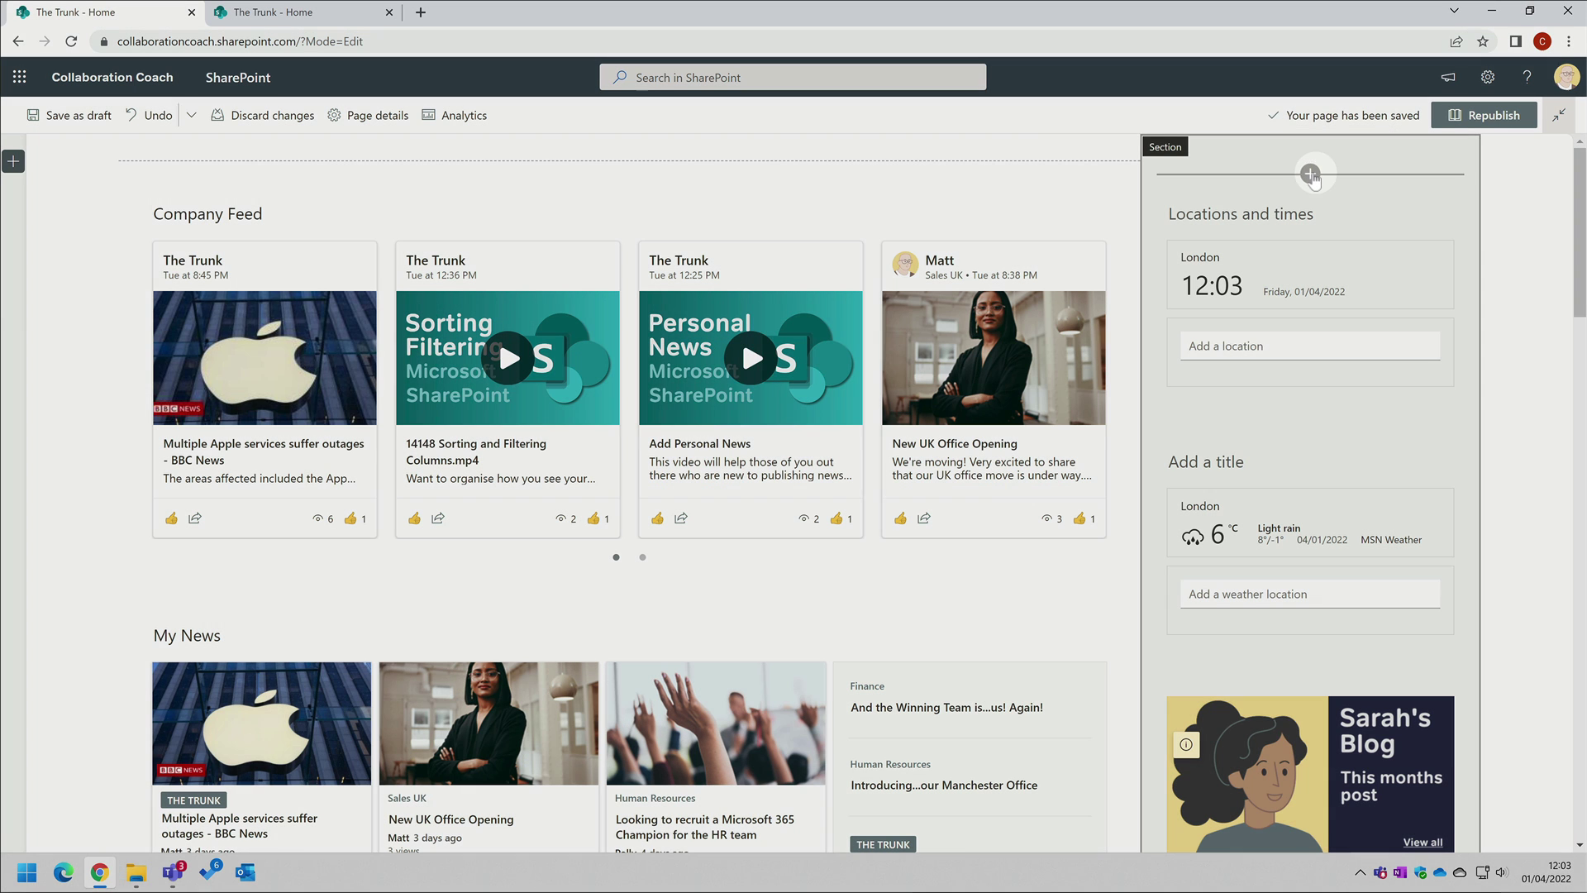
left_click(1310, 175)
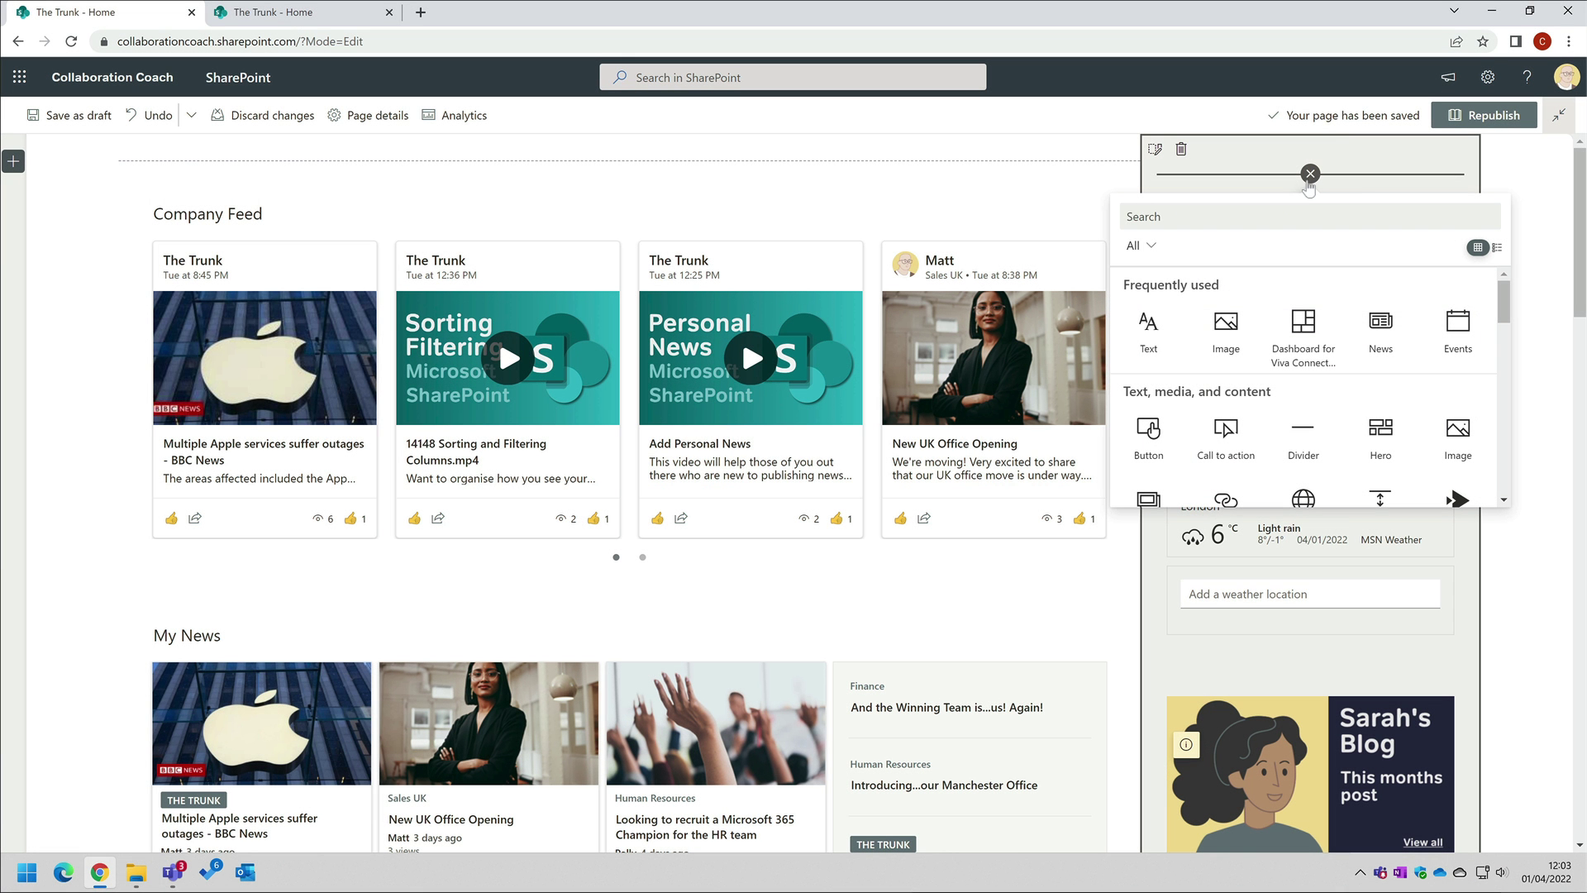
type("viva")
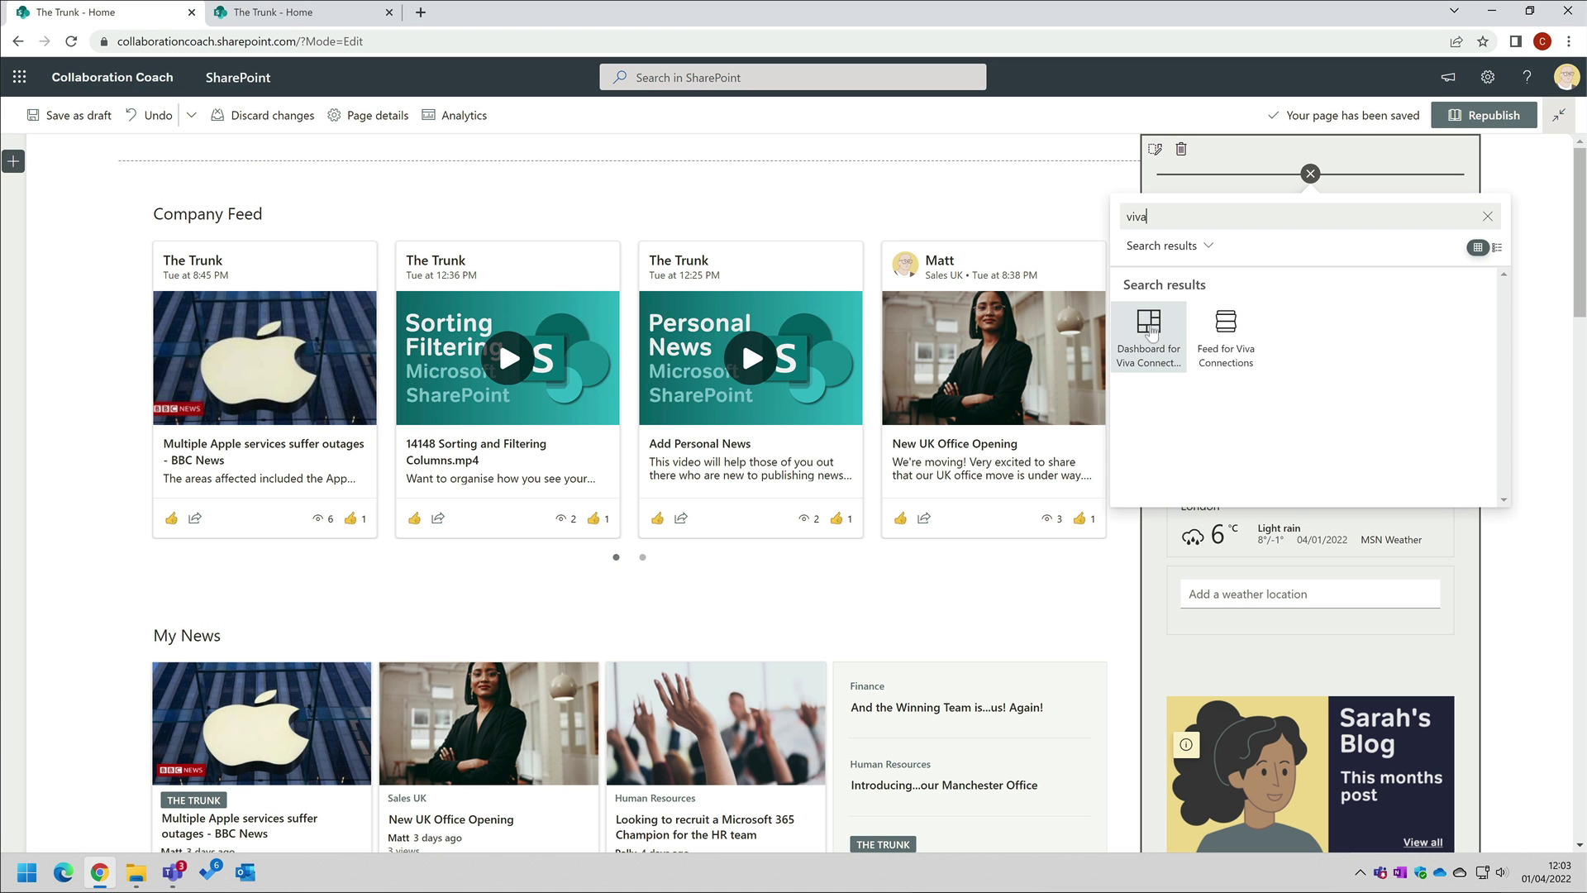
left_click(1148, 330)
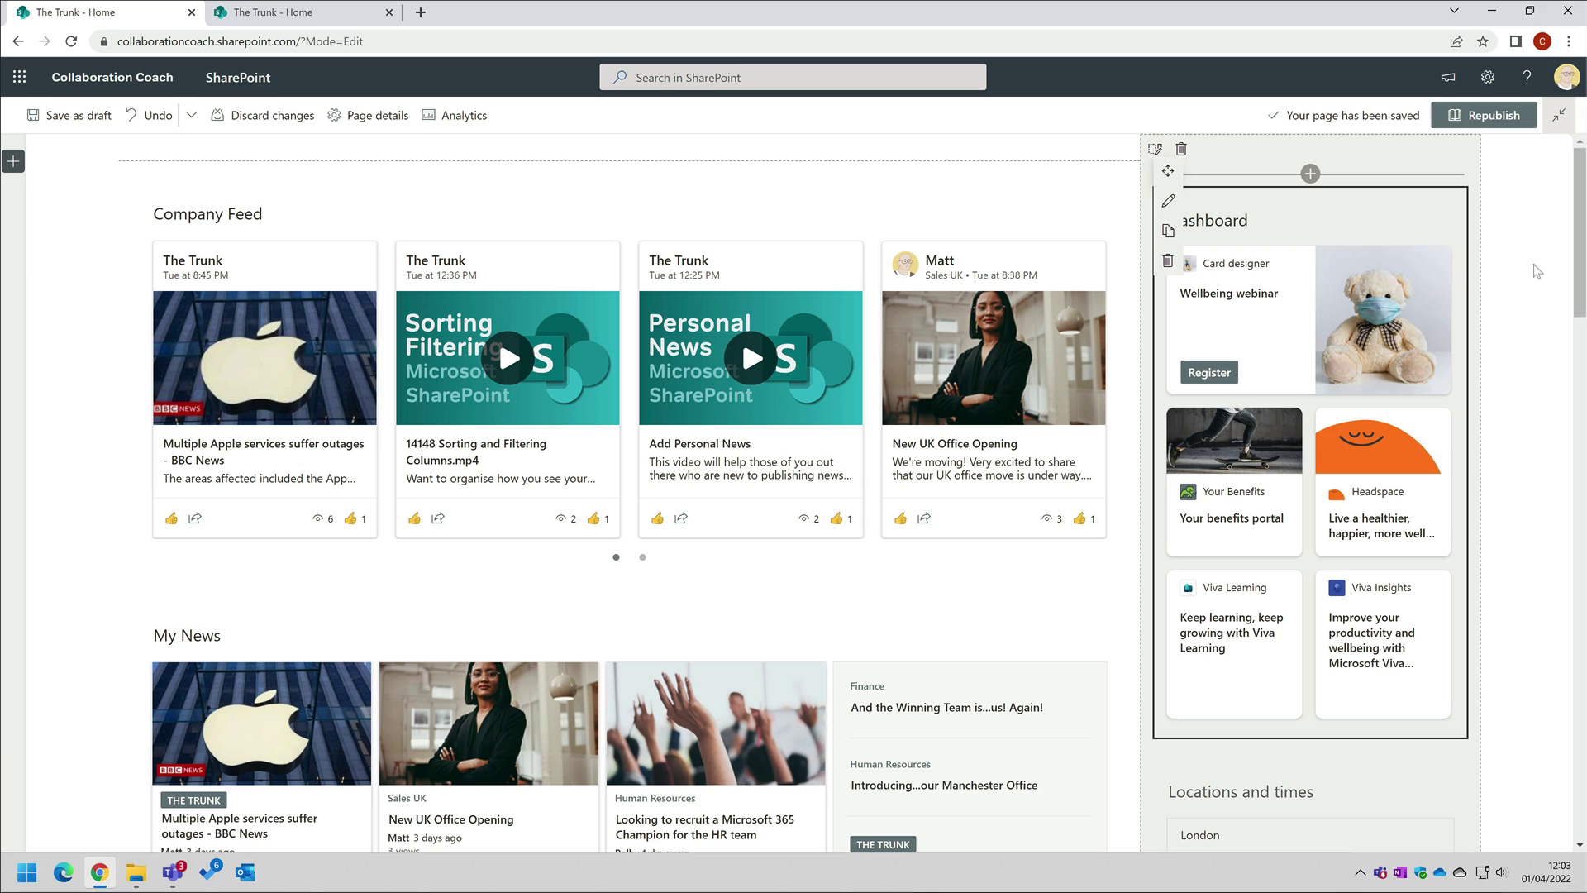
left_click(1492, 116)
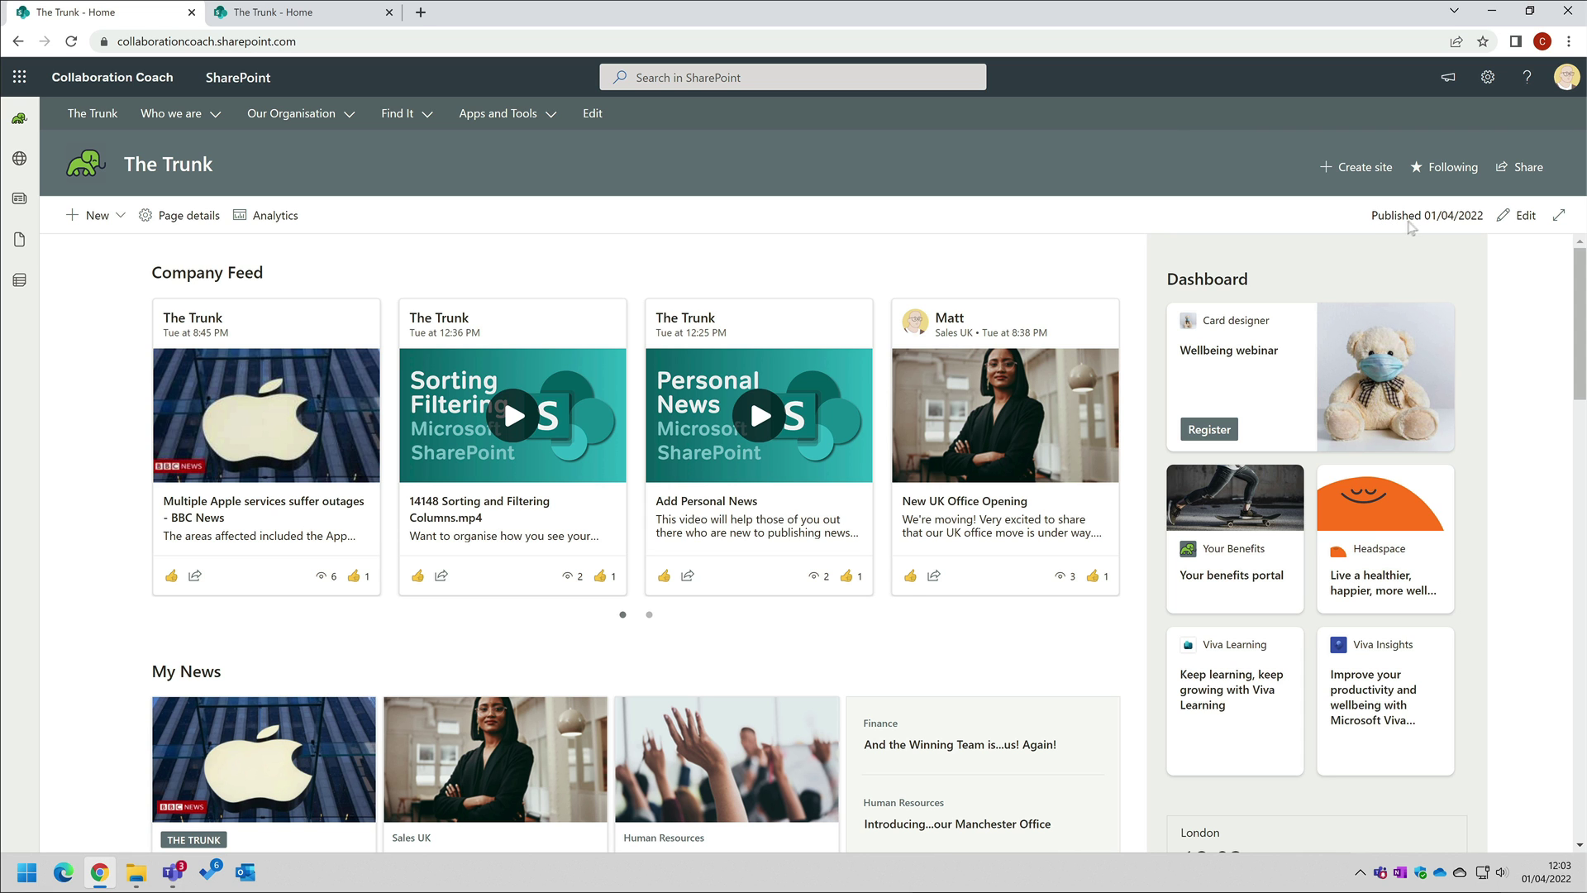
Retitle the home page's dashboard web part "Your Wellbeing" and republish the page.
left_click(1519, 216)
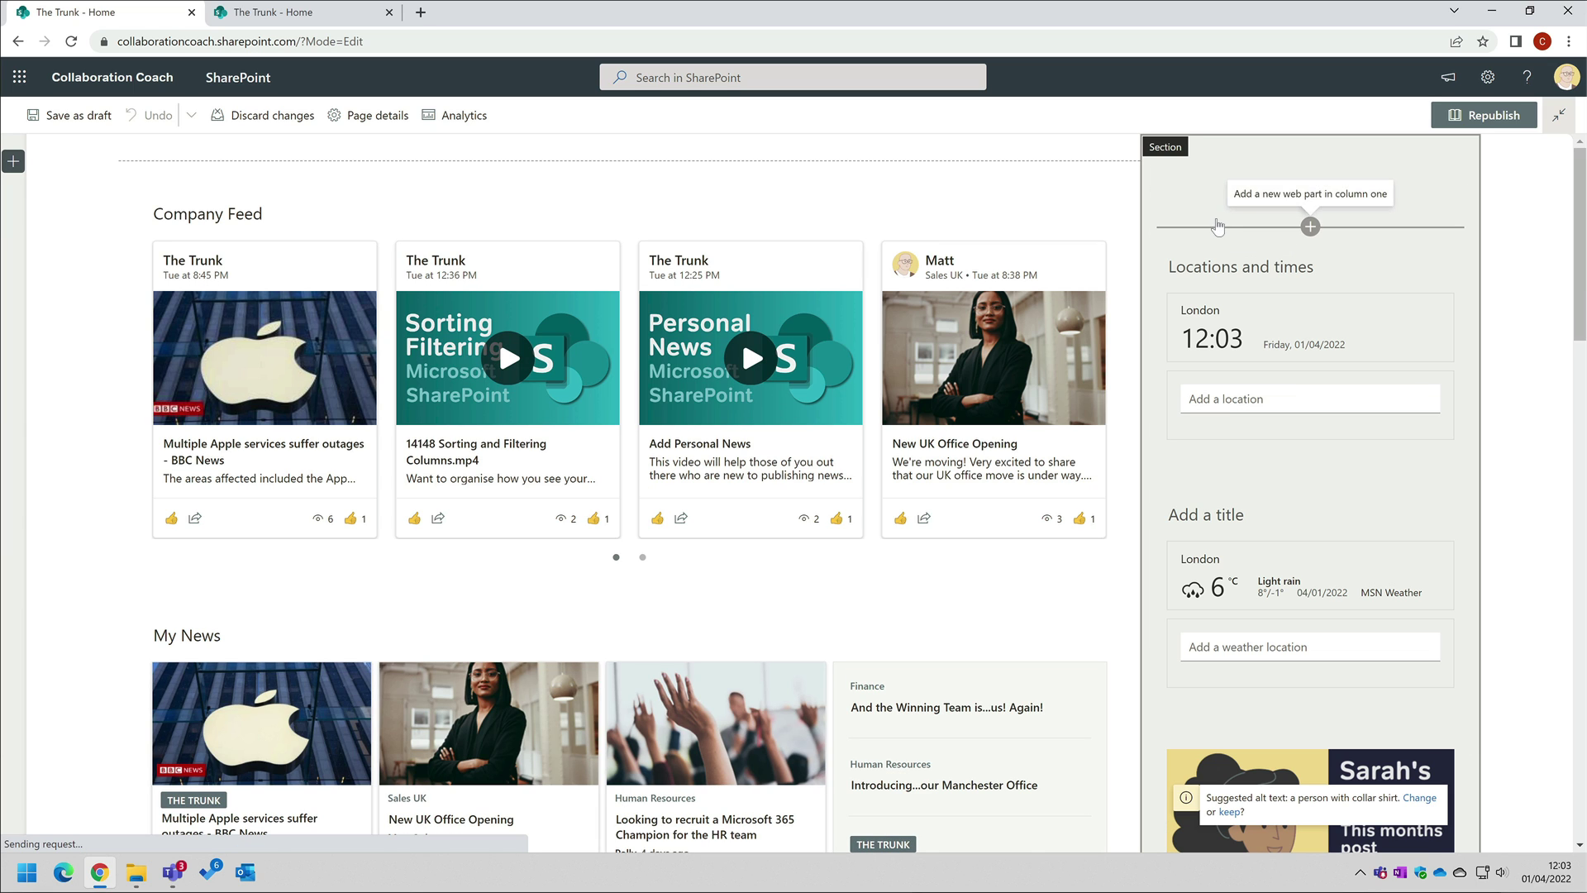
left_click(1215, 221)
double_click(1227, 220)
type("Your")
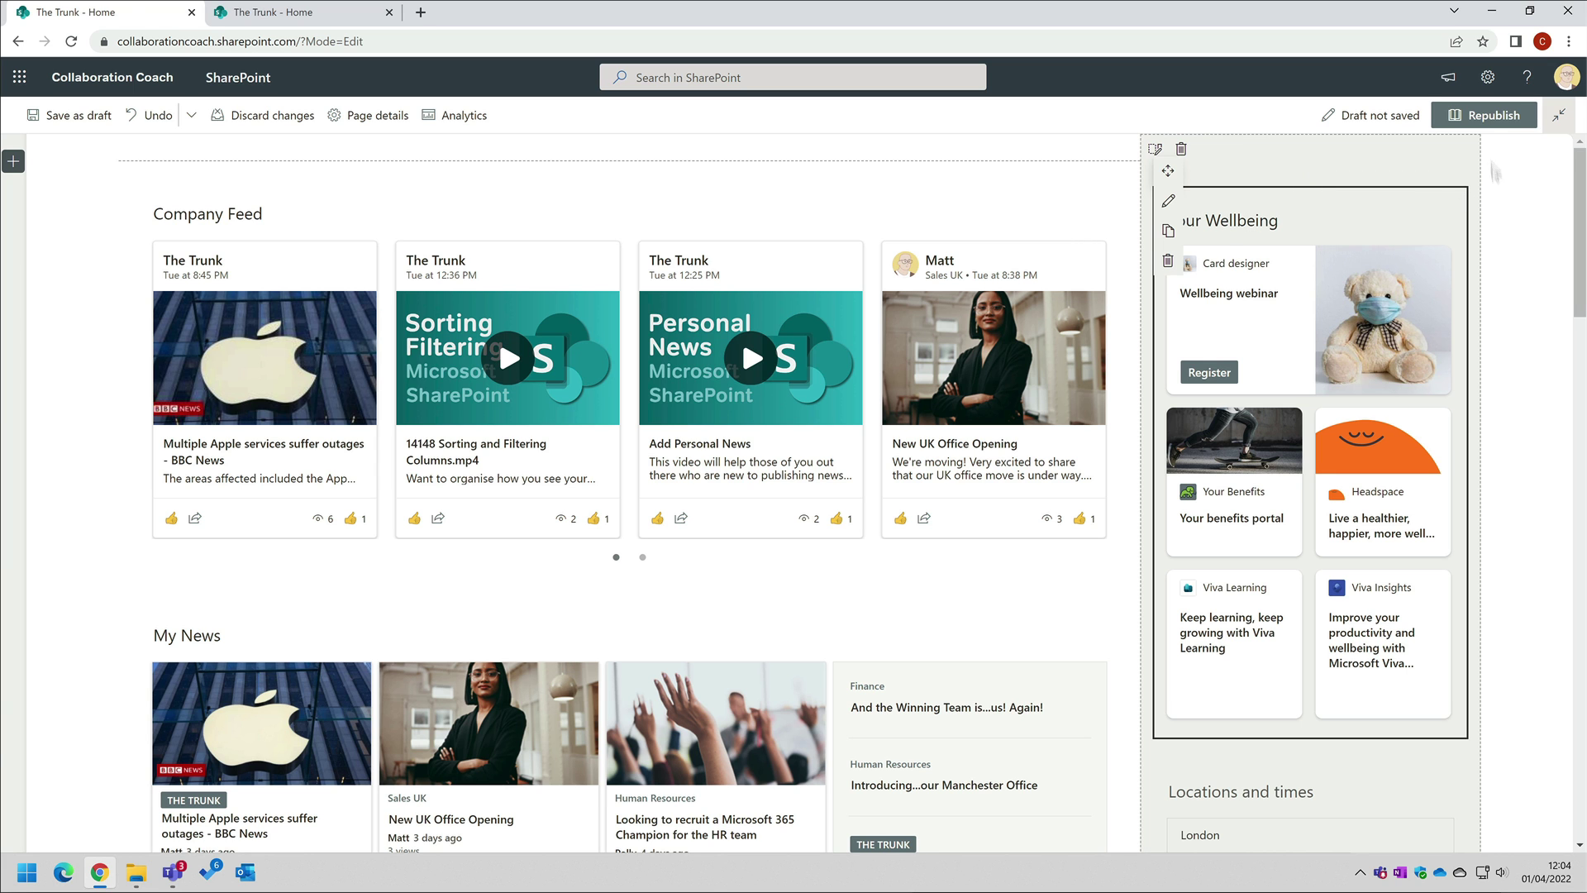
left_click(1486, 116)
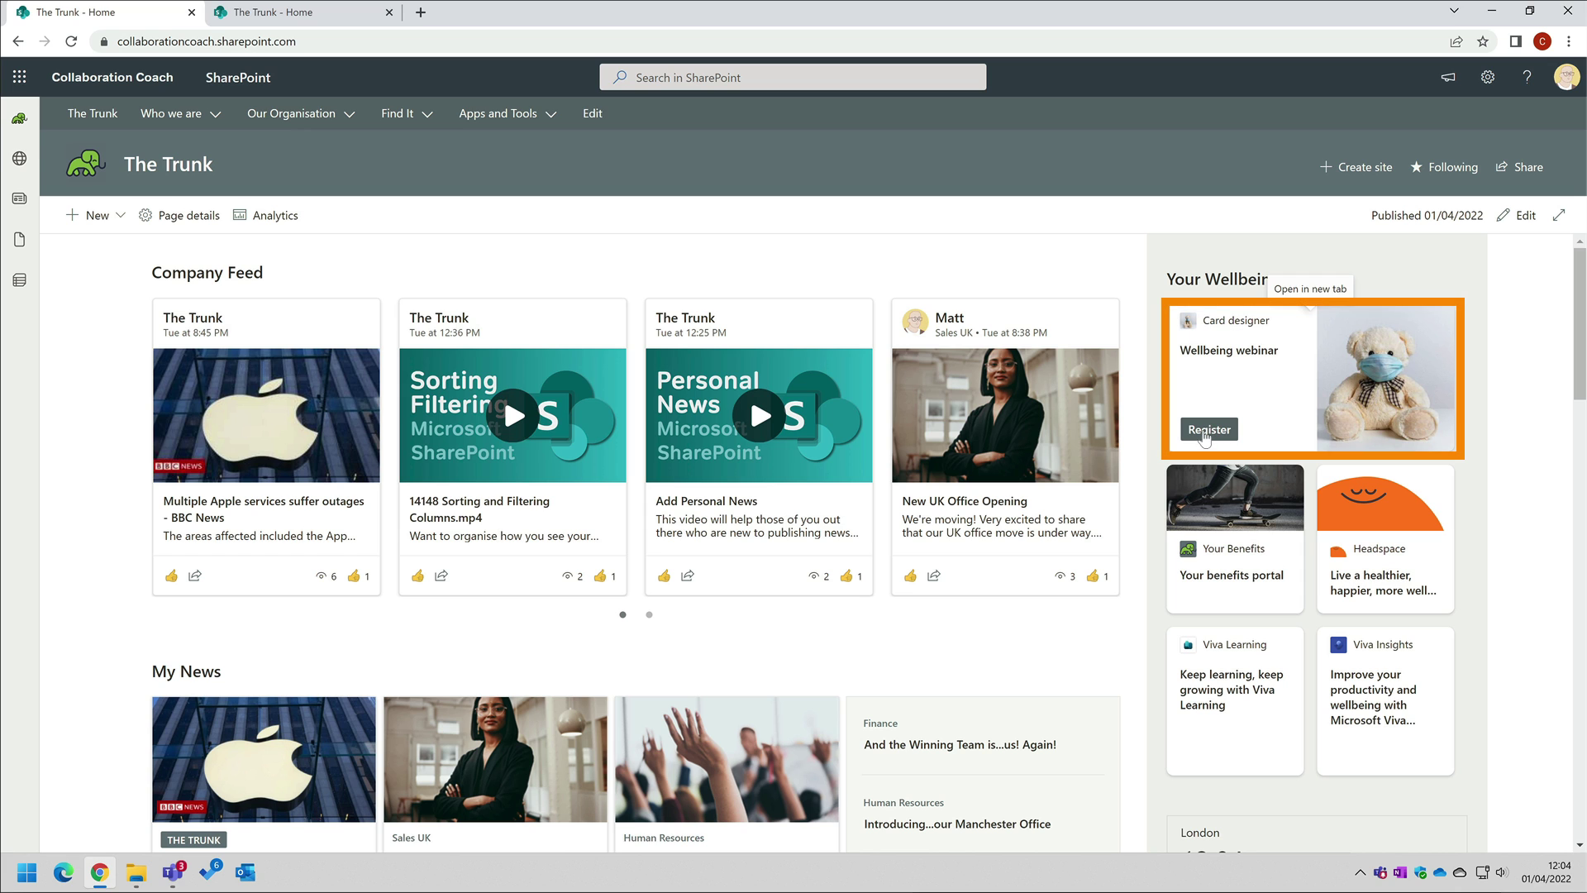
Test the webinar card's Register button and the Viva Insights card from the home page, dismissing the Insights introduction in Teams.
left_click(1208, 429)
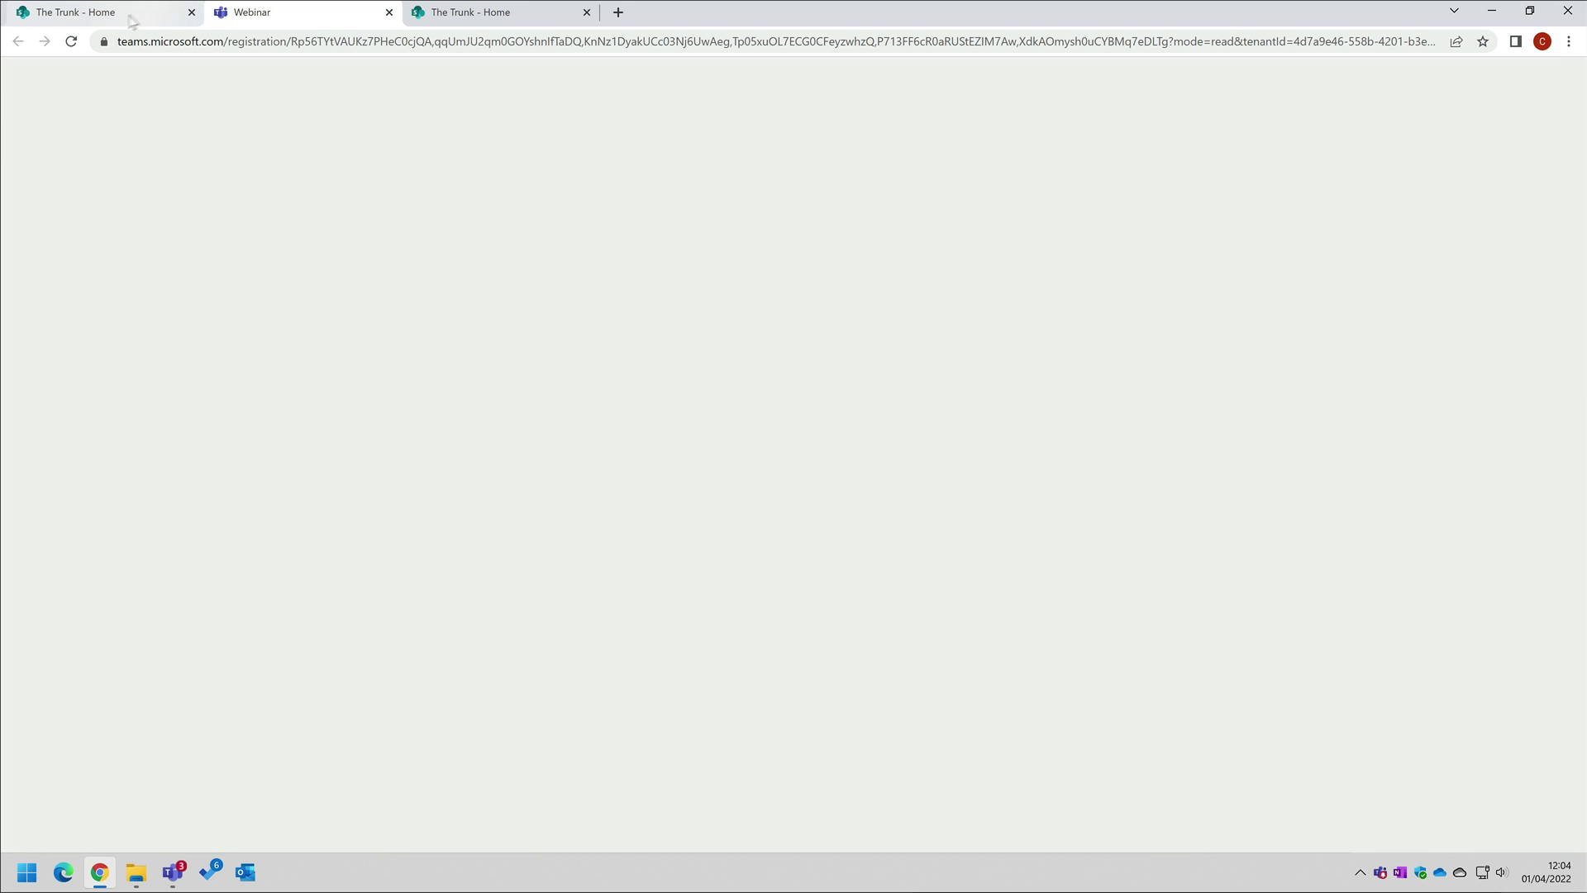
left_click(131, 18)
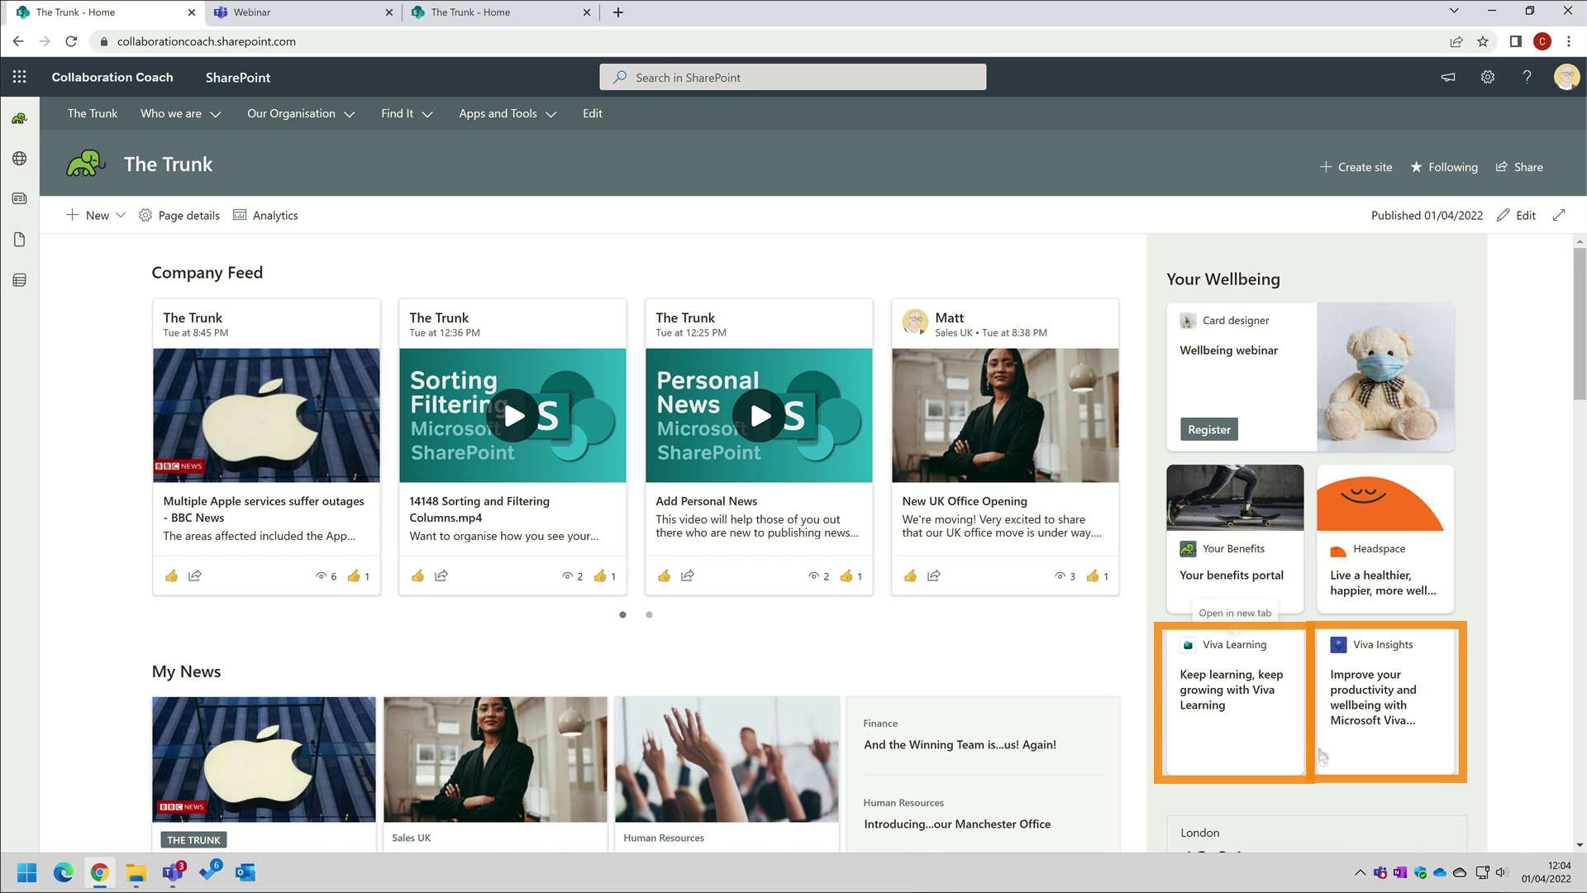
left_click(1376, 679)
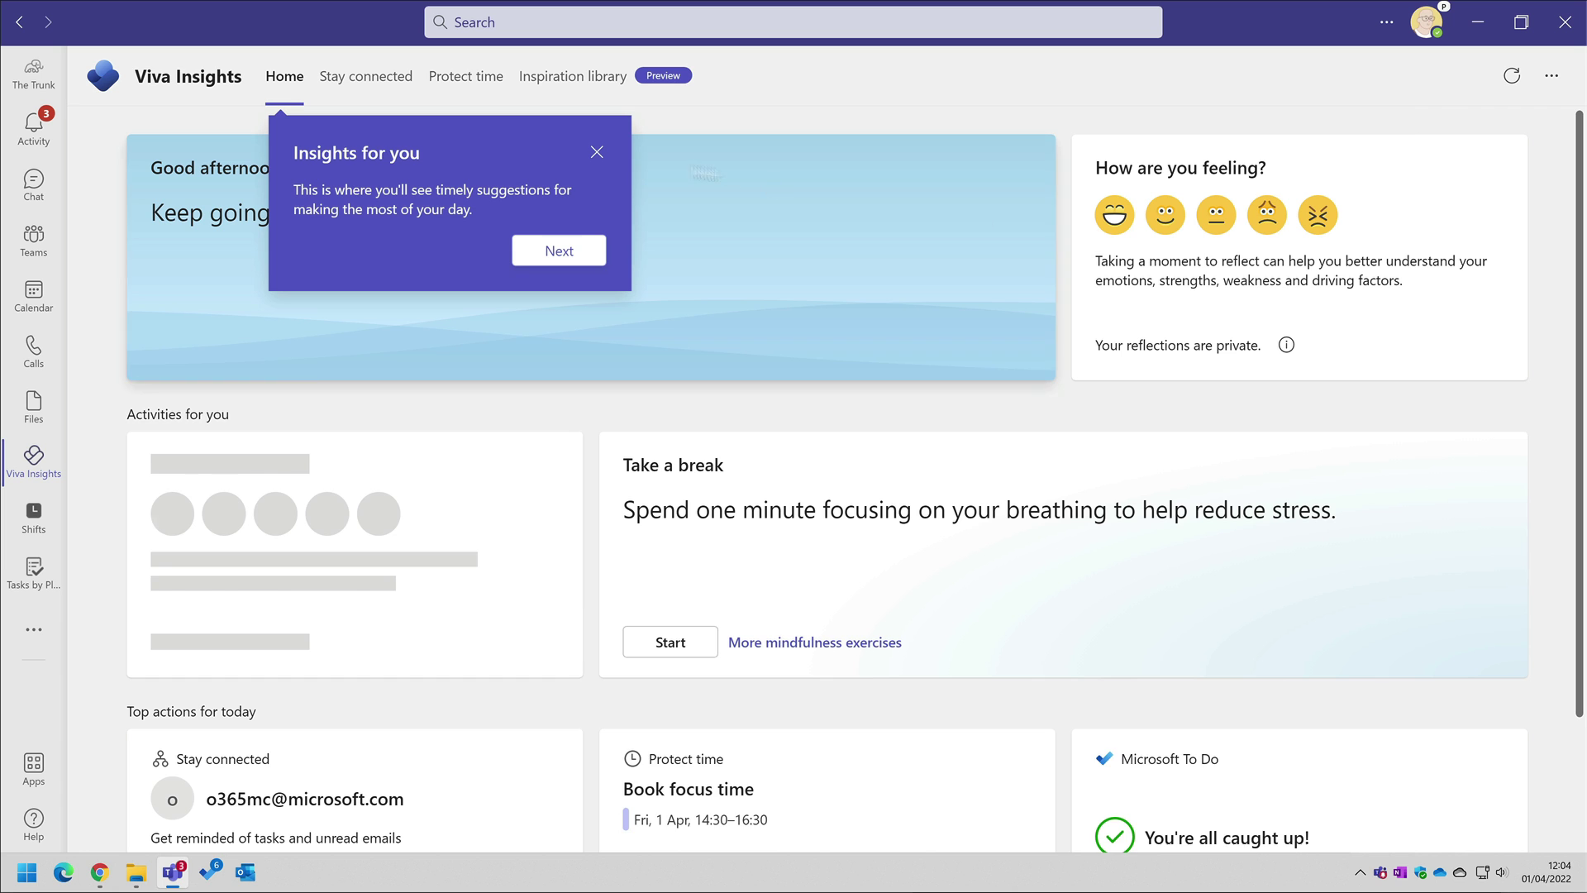
left_click(596, 153)
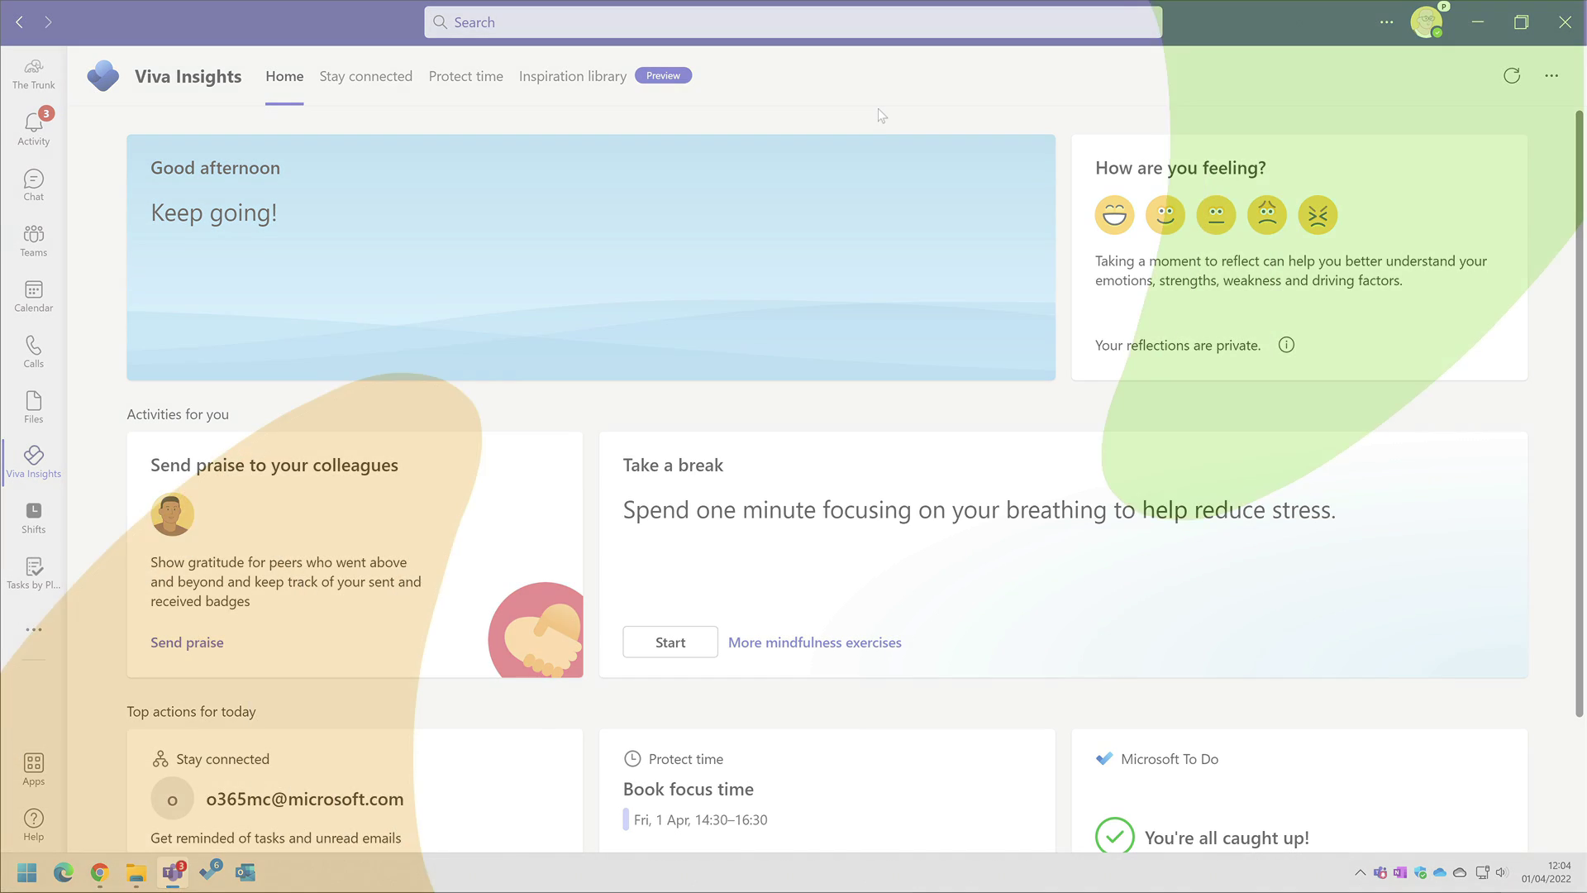